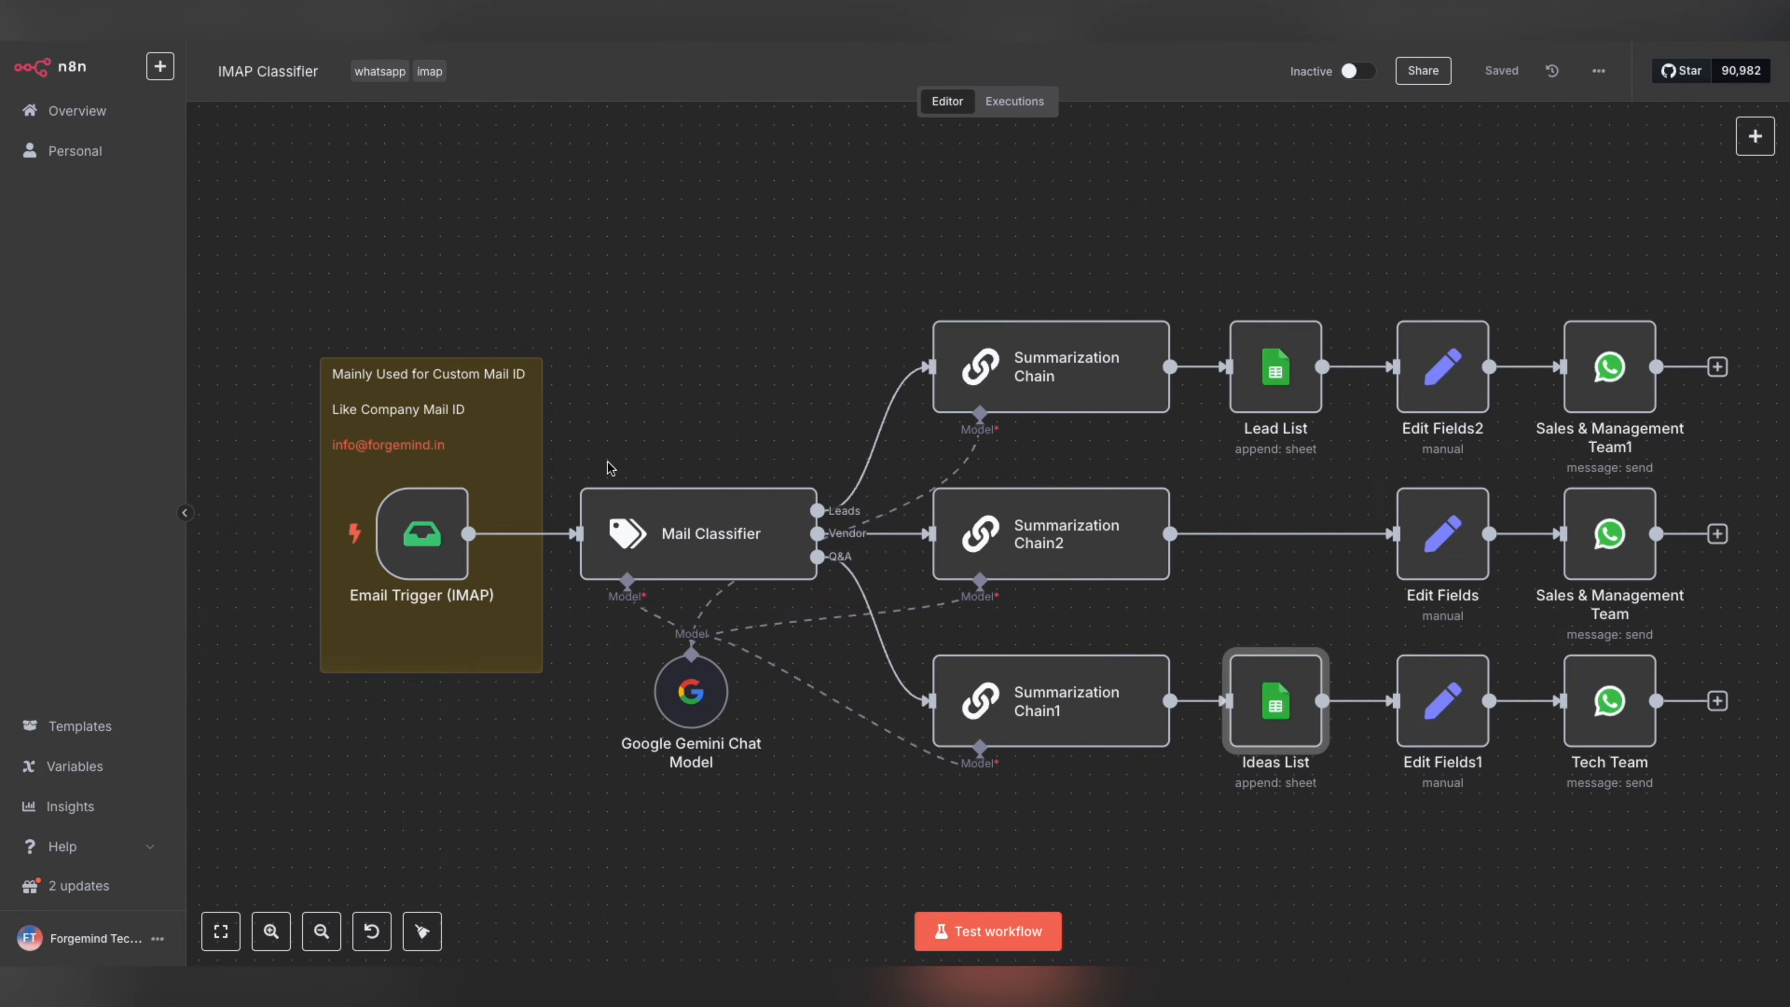
# - Open the Email Trigger (IMAP) node and view the blank form for a new IMAP credential, then return to the canvas without saving
pyautogui.doubleClick(422, 536)
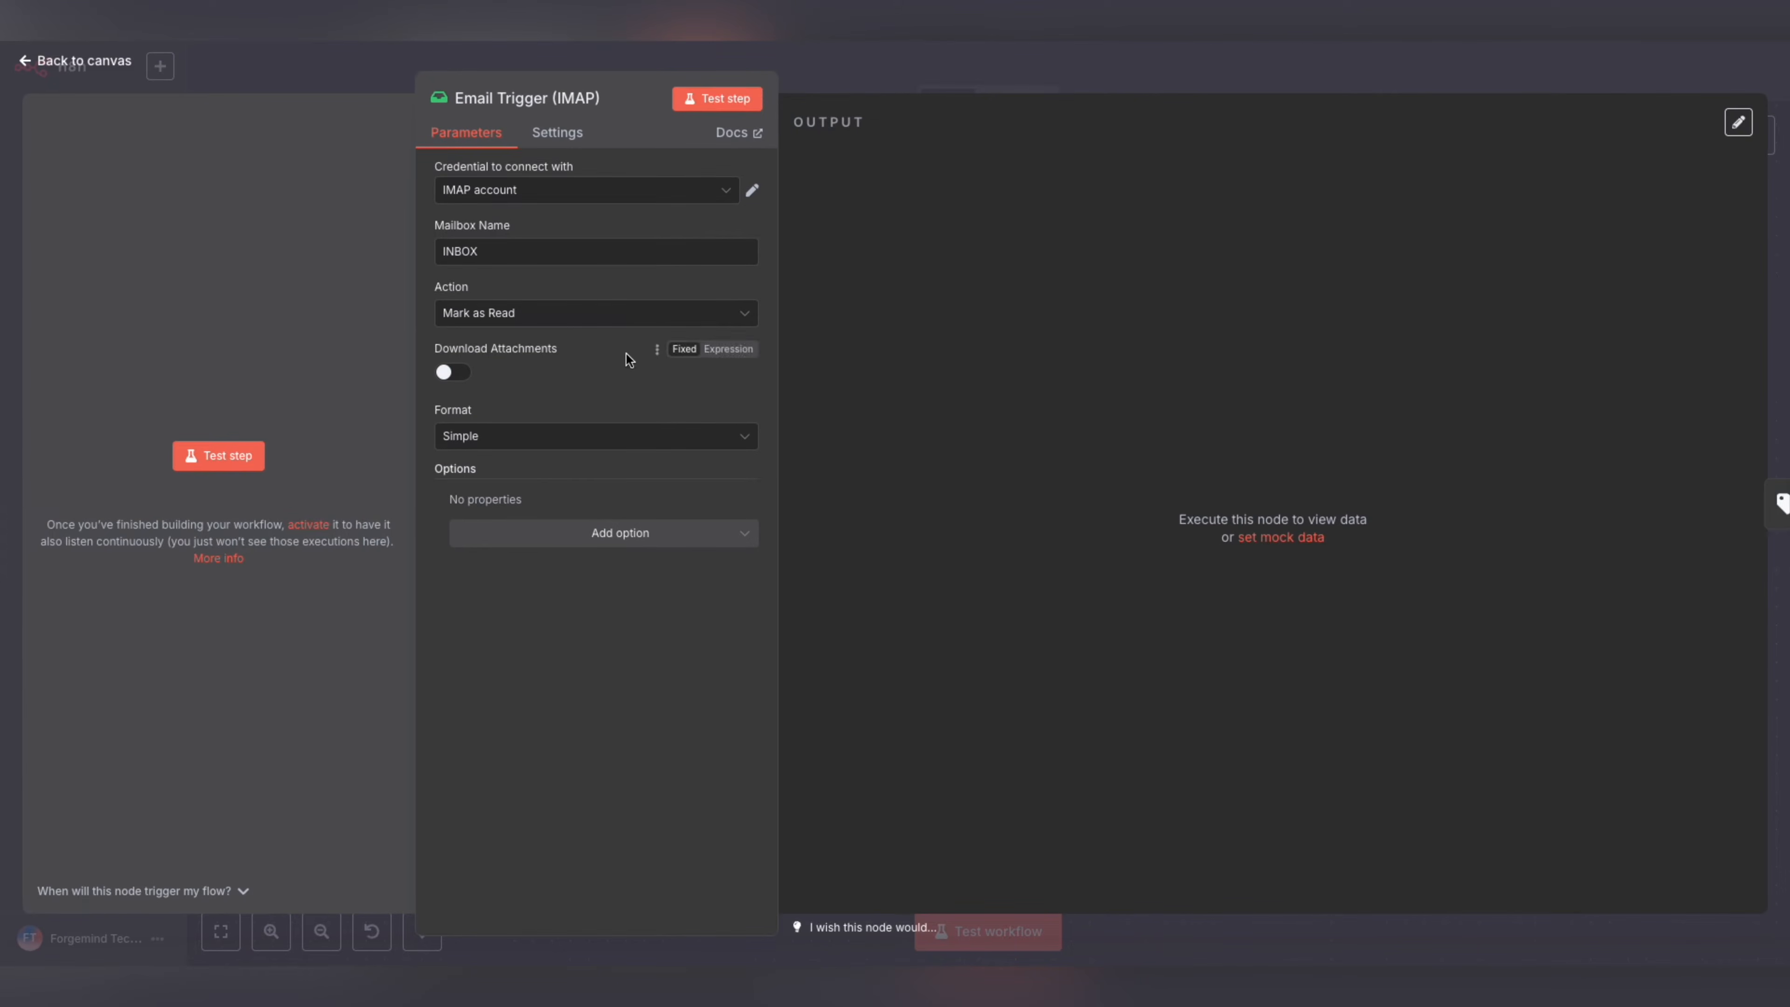
pyautogui.click(726, 190)
pyautogui.click(602, 285)
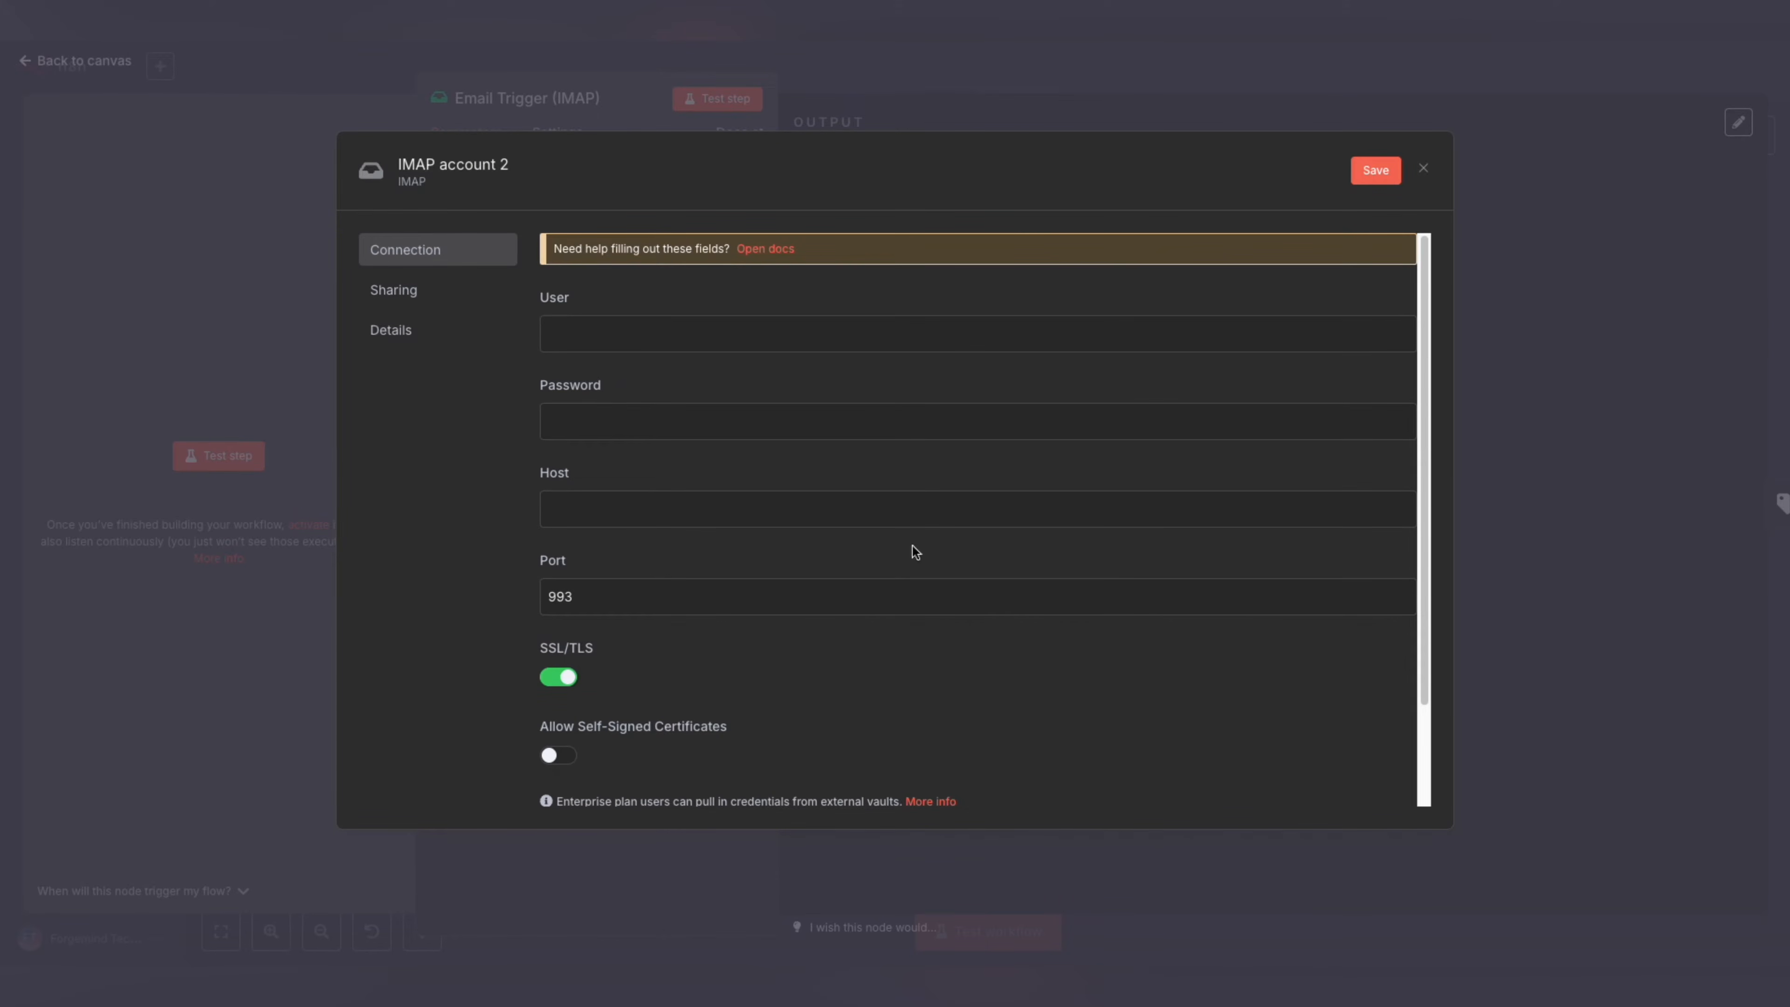
pyautogui.click(1005, 92)
pyautogui.click(980, 74)
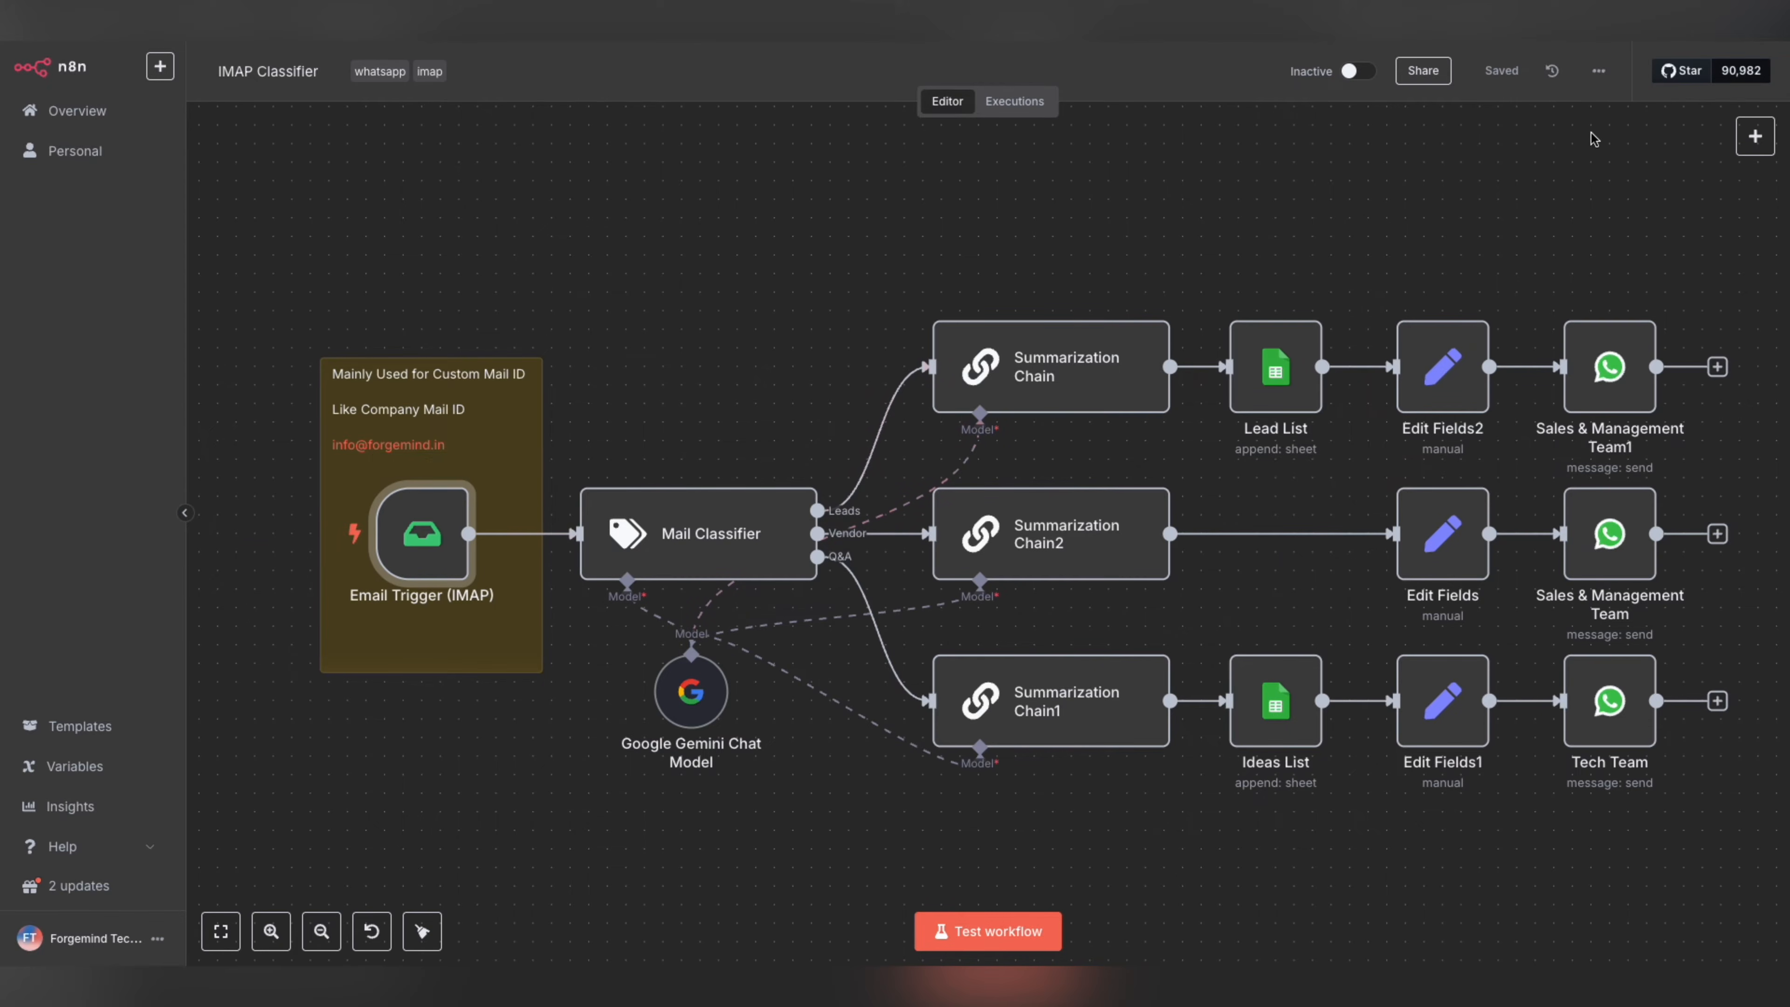
# - Search the node library for "text" to locate Text Classifier, and view the parameters of the existing Mail Classifier node
pyautogui.click(1754, 136)
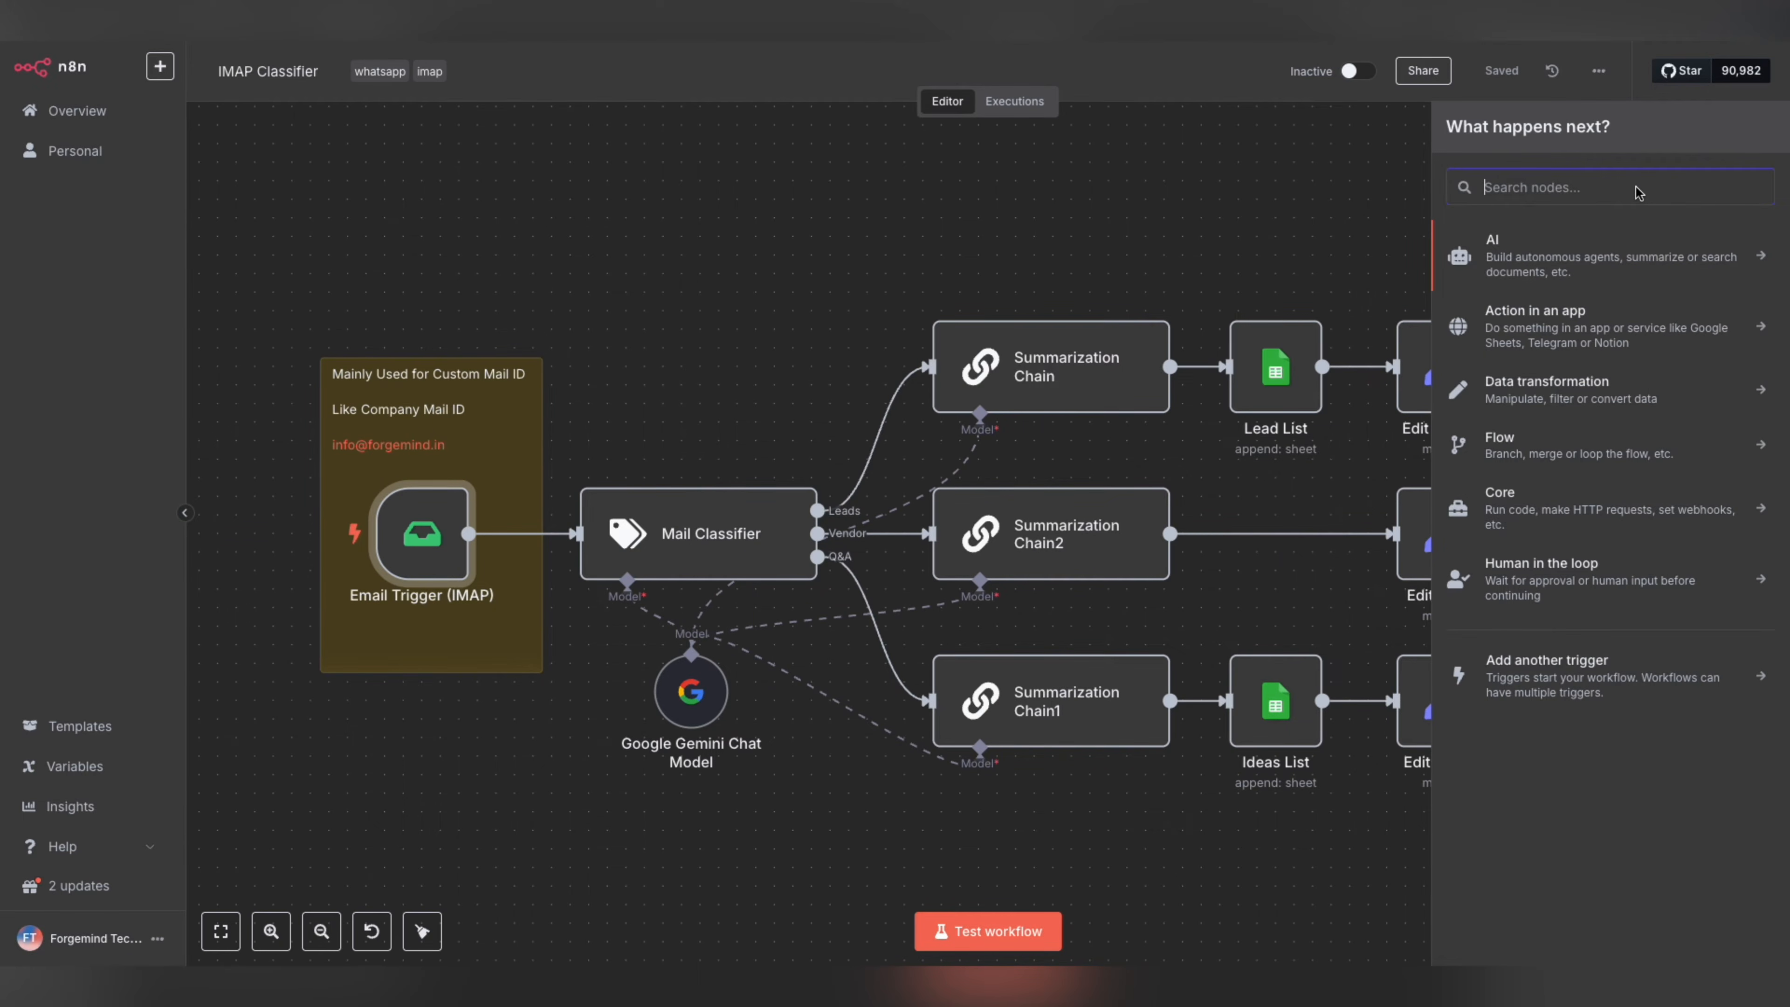
pyautogui.write('text')
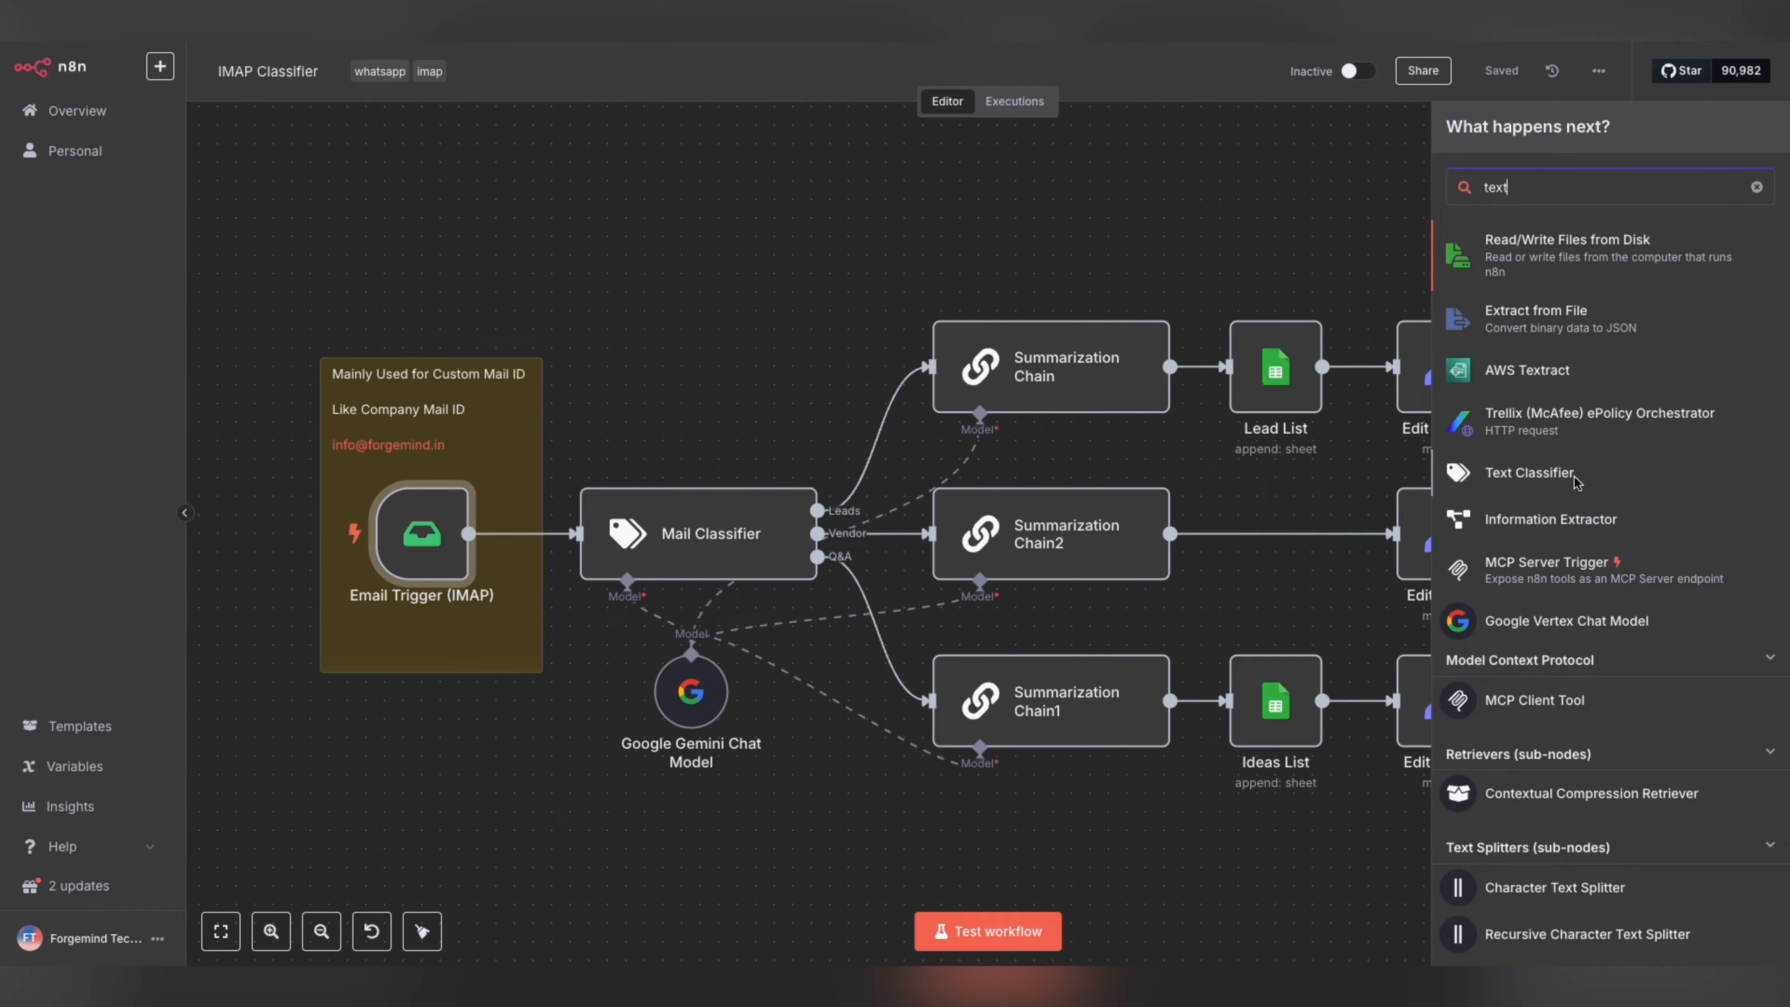
pyautogui.click(713, 355)
pyautogui.doubleClick(695, 543)
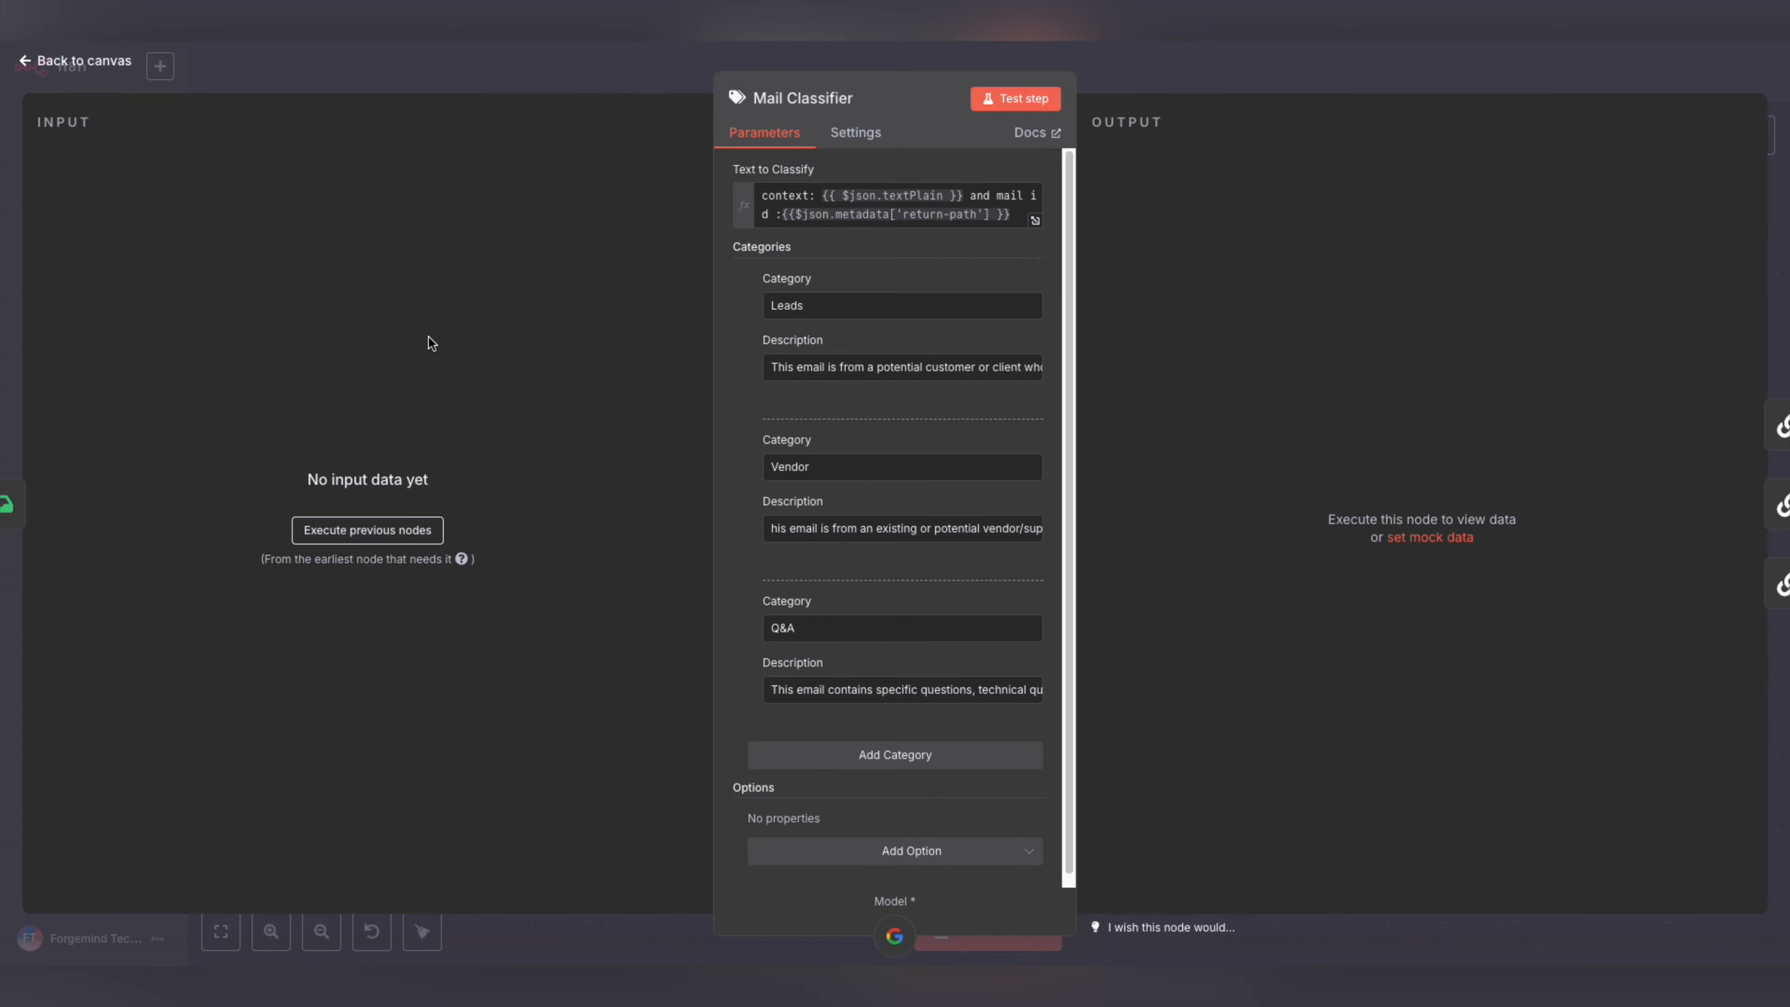
pyautogui.click(1334, 72)
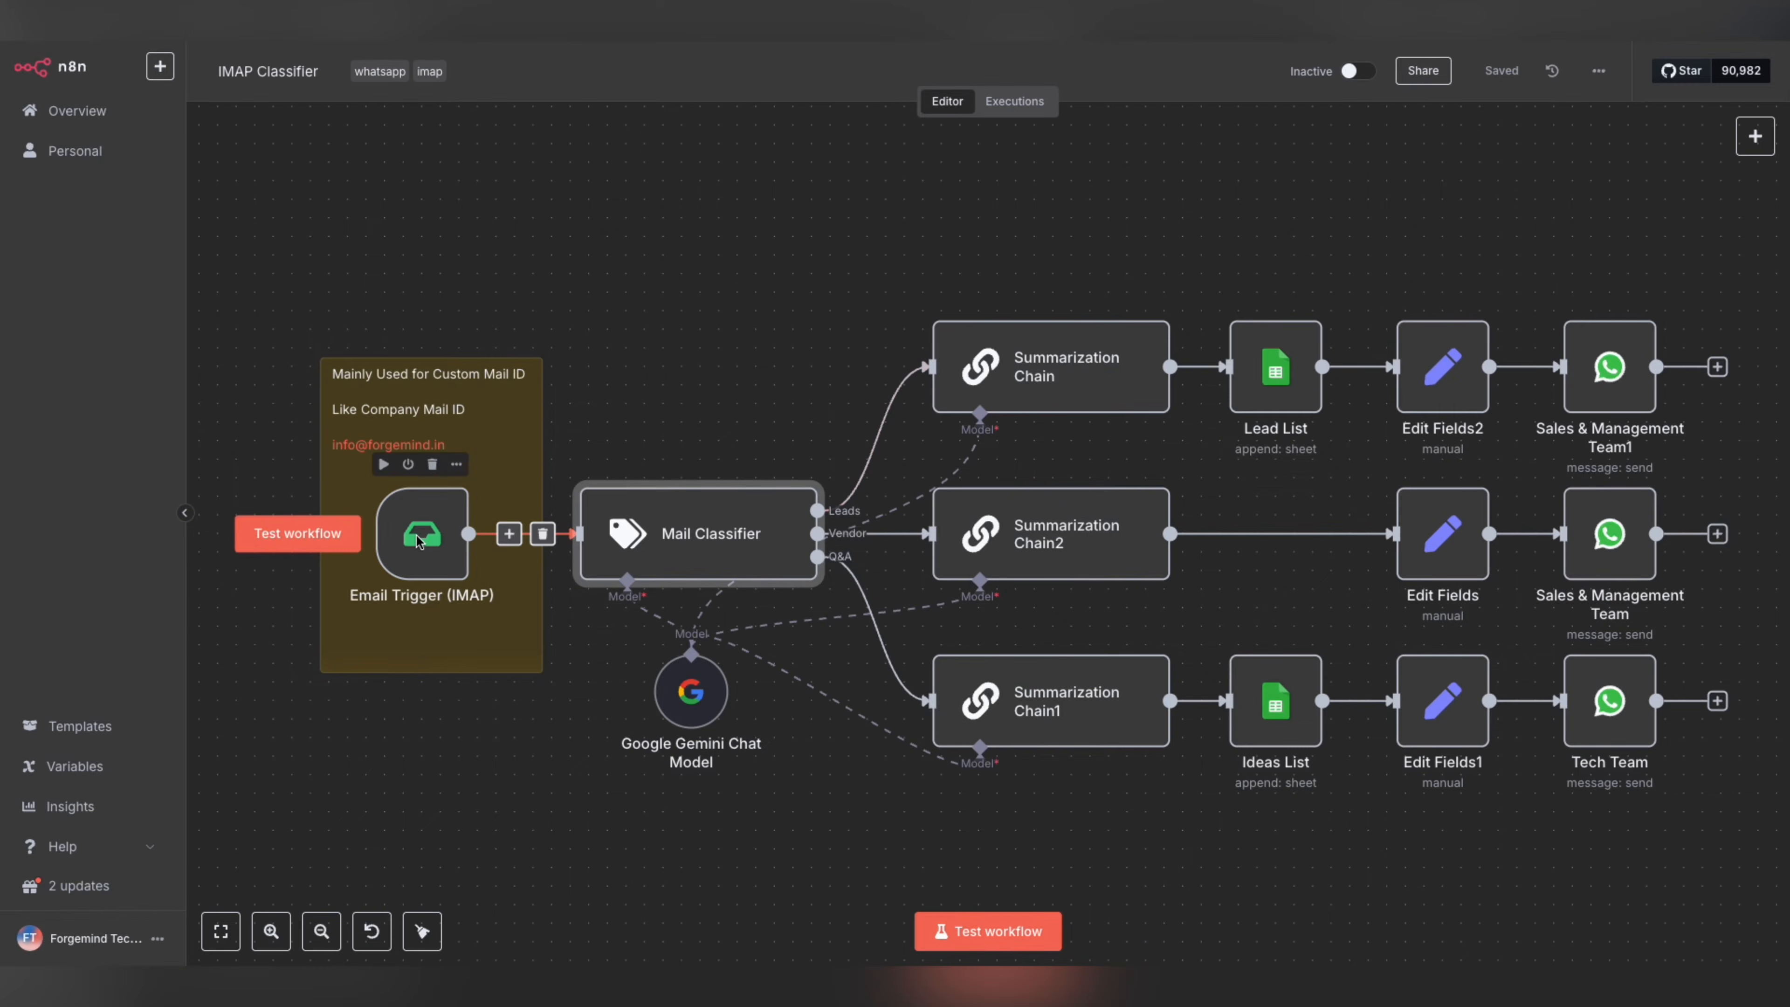
# - Review the Email Trigger (IMAP) settings, and look at the Gmail mailbox in the browser before returning to the workflow canvas
pyautogui.doubleClick(420, 539)
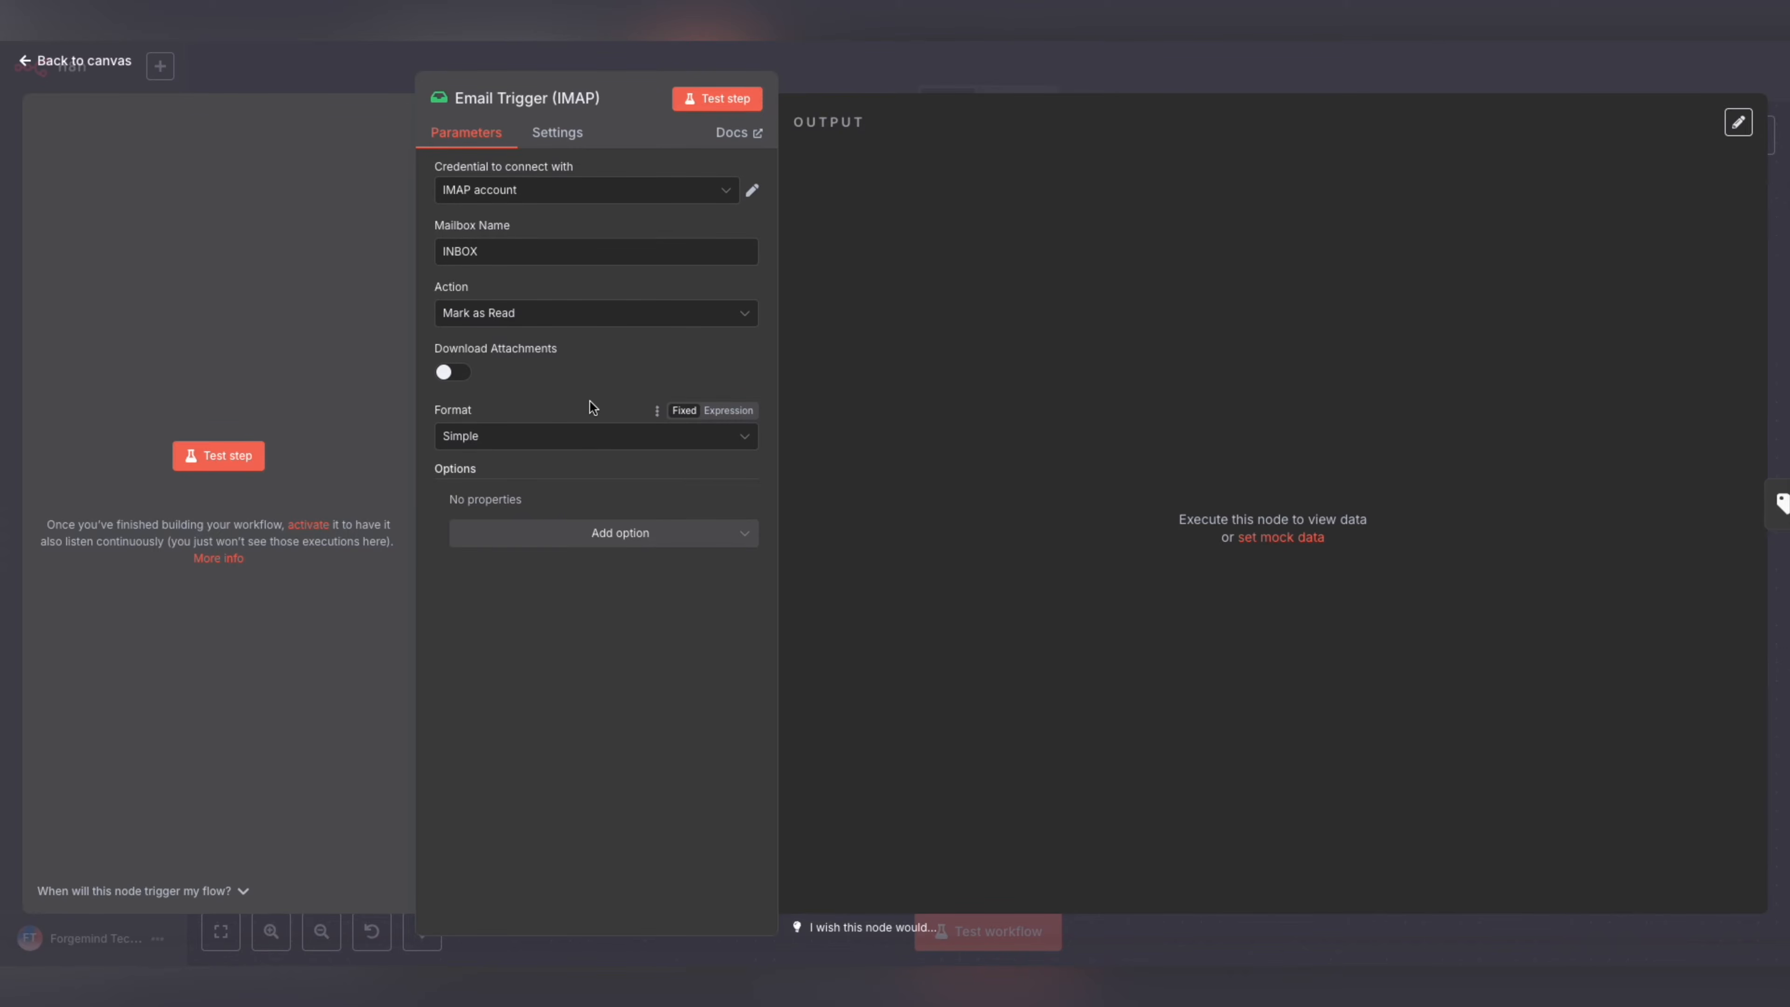
pyautogui.press('super+Tab')
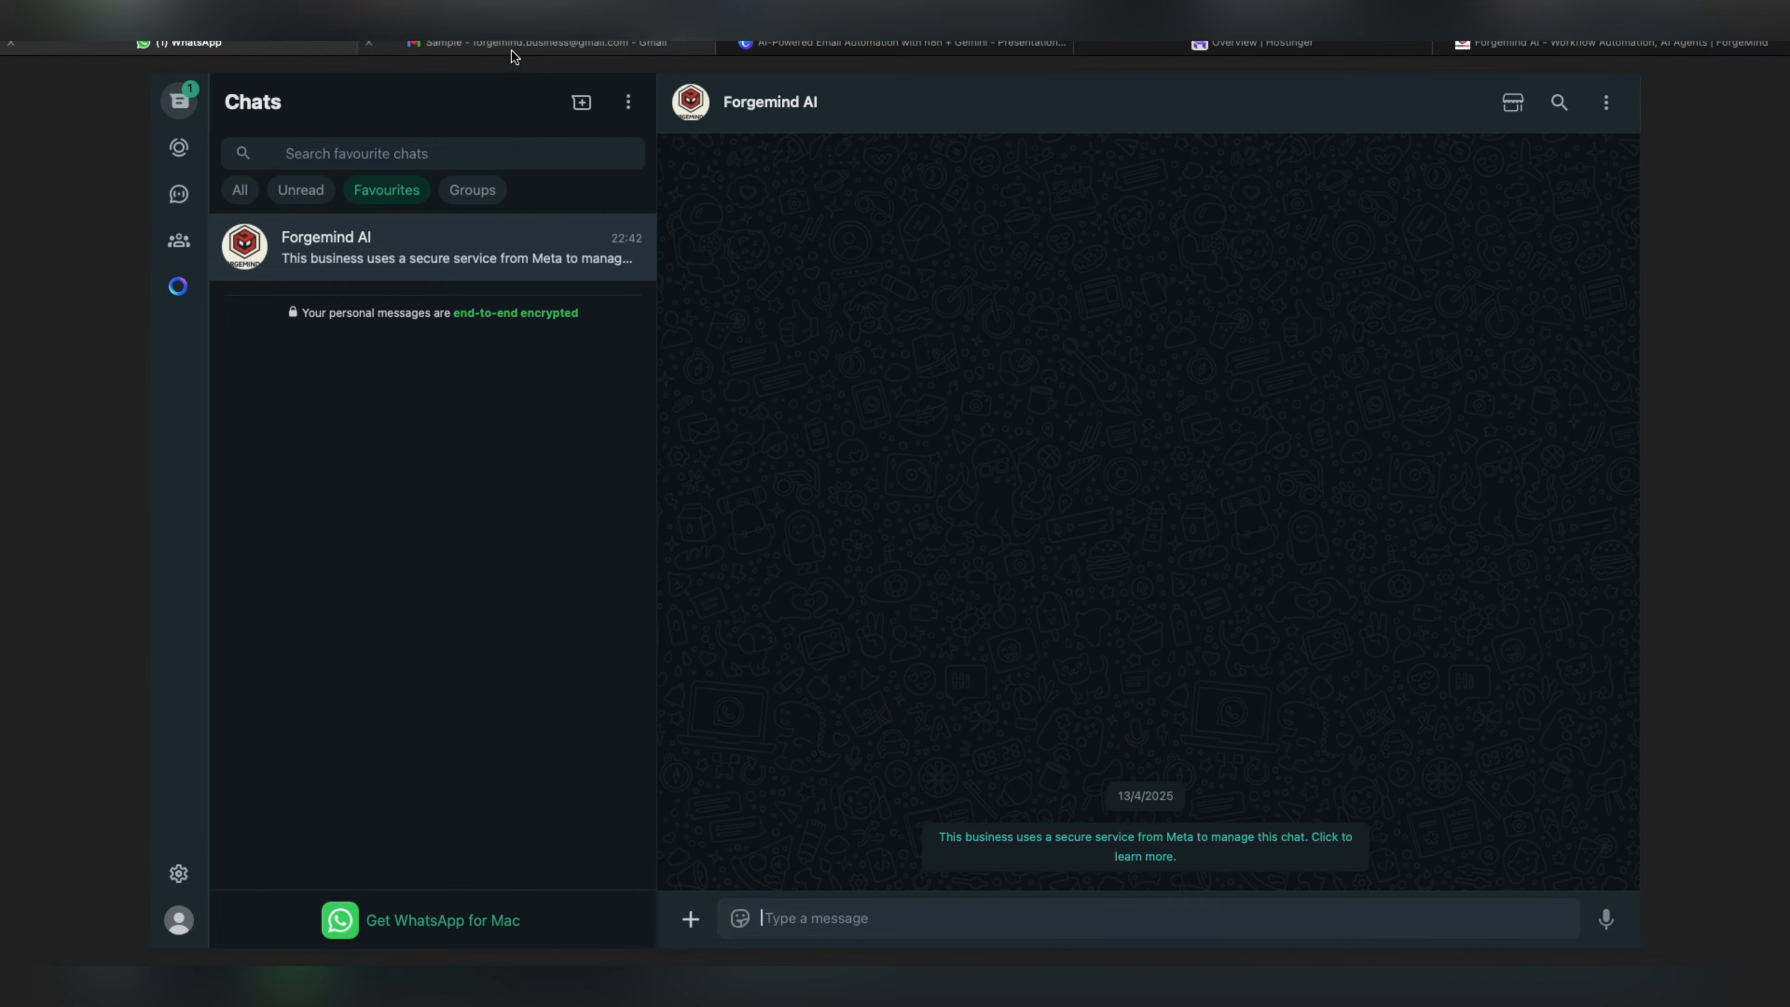
pyautogui.click(512, 46)
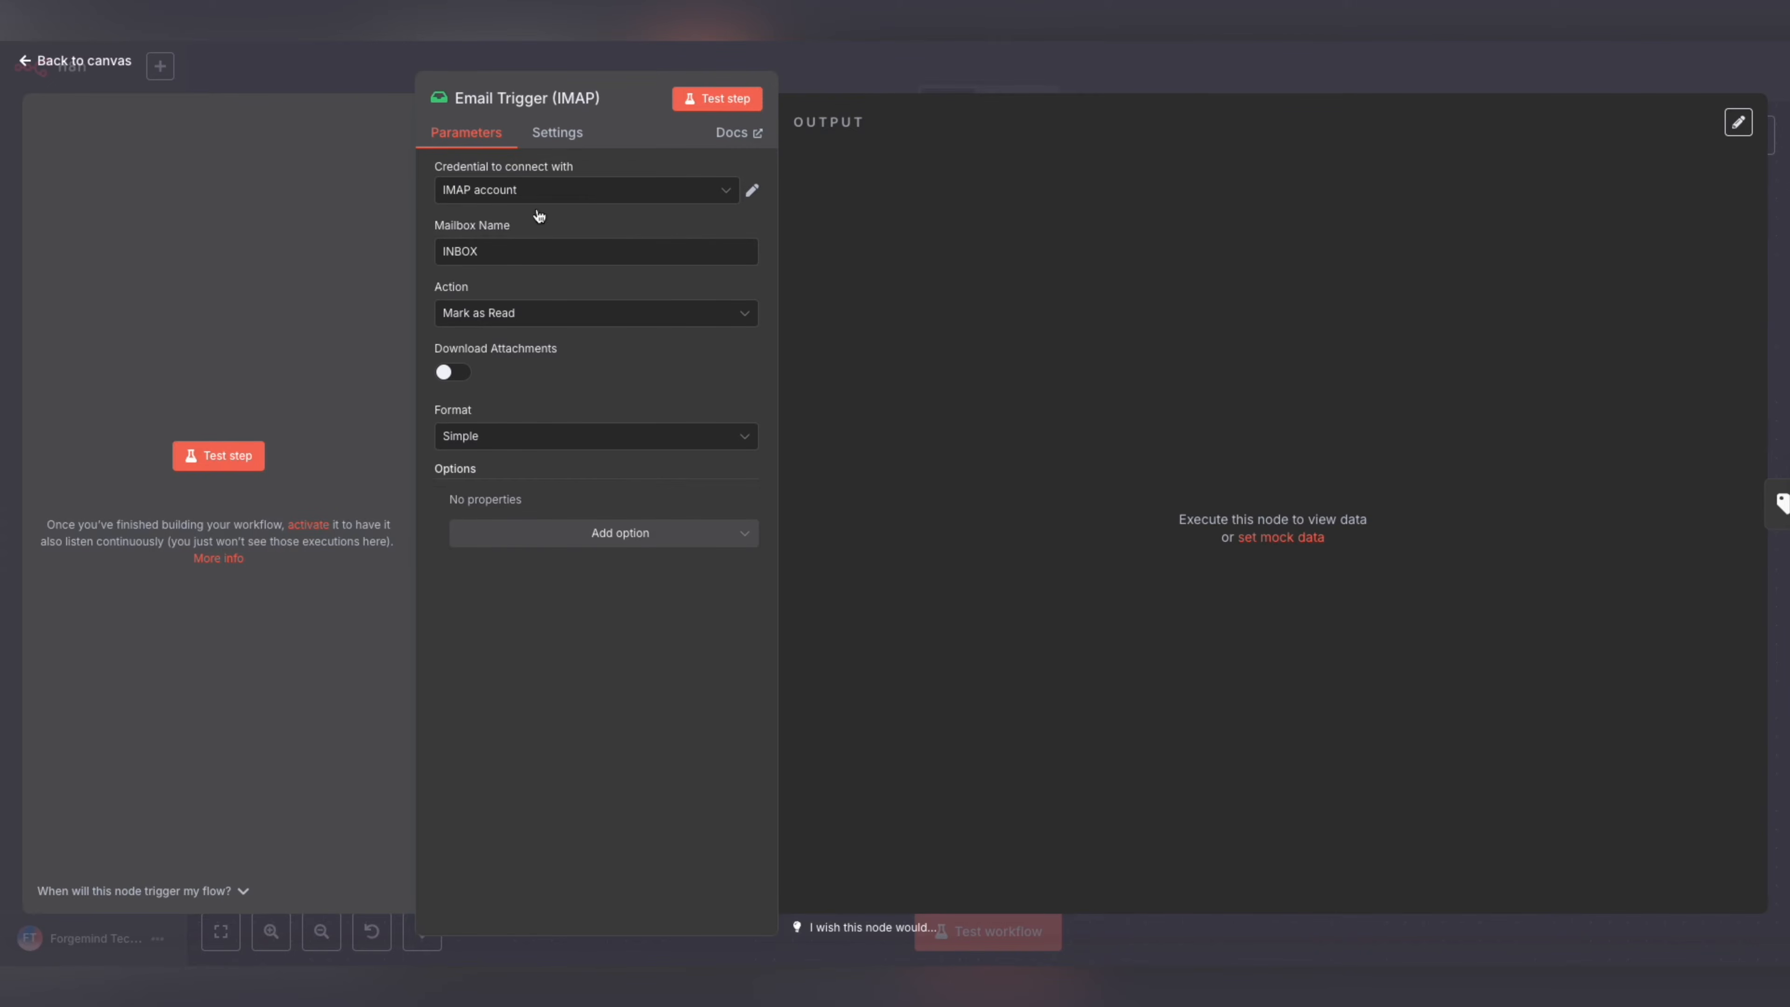
pyautogui.click(876, 77)
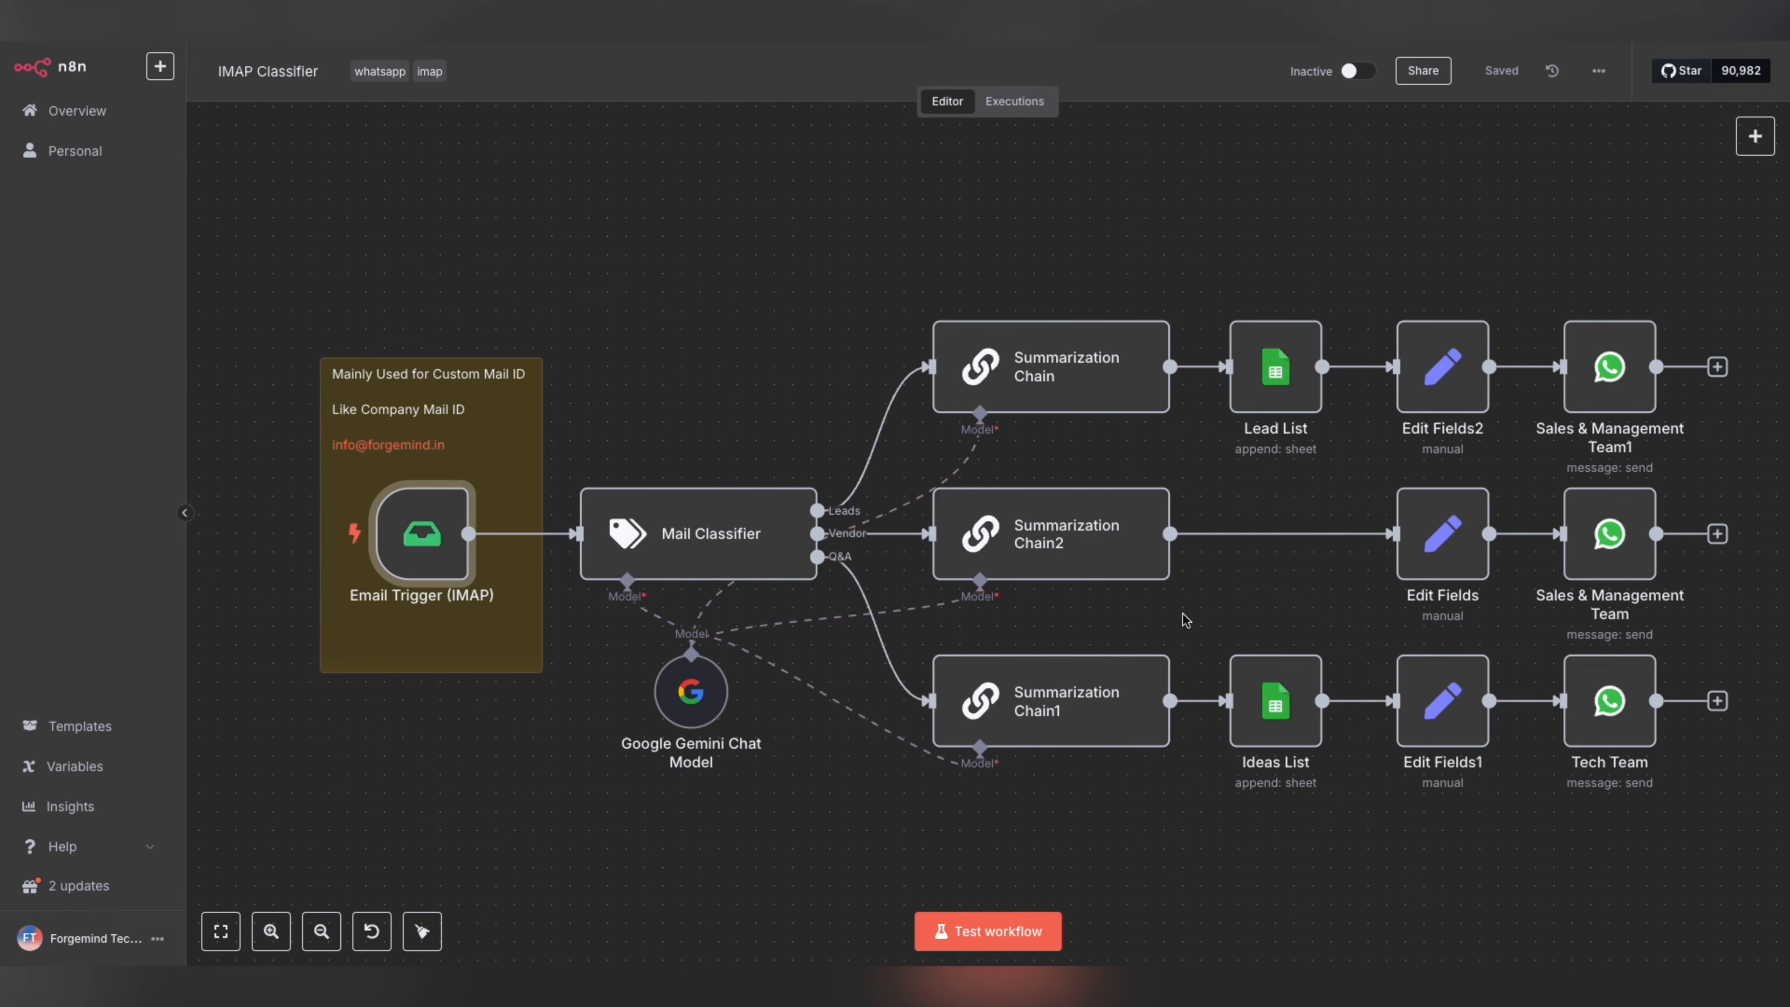
# - Read the full descriptions of the Leads, Vendor and Q&A categories in the Mail Classifier node
pyautogui.doubleClick(755, 540)
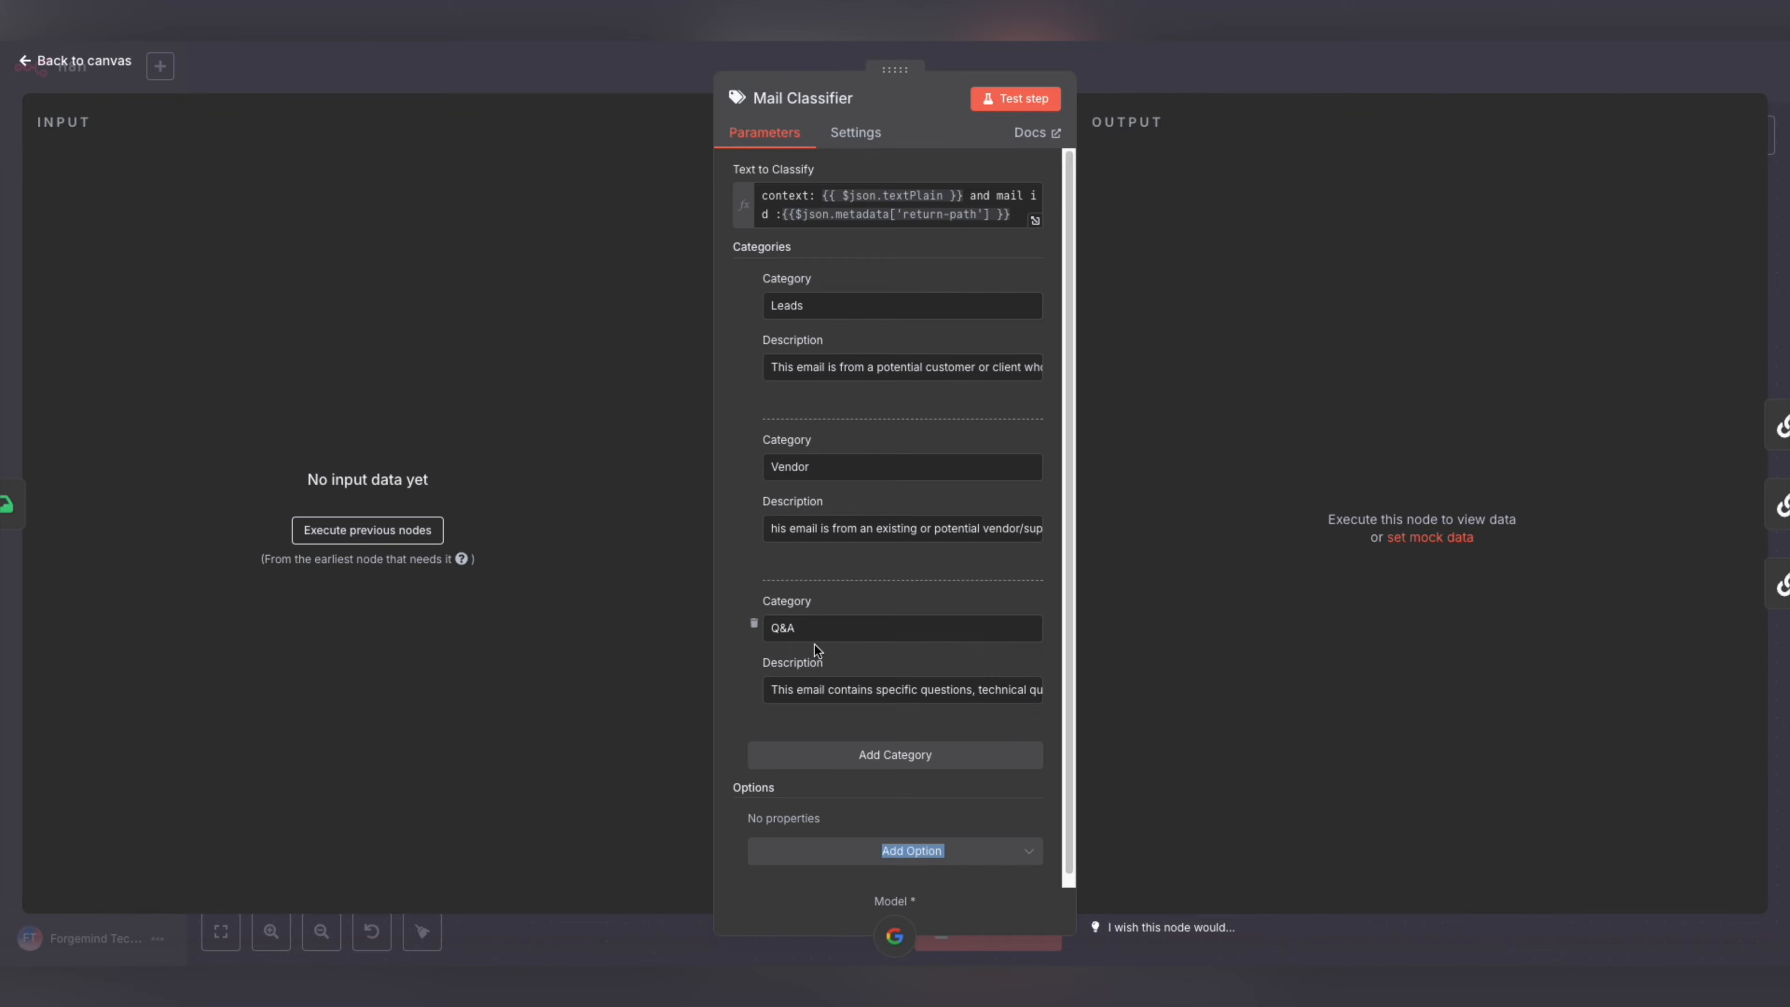
pyautogui.click(1034, 374)
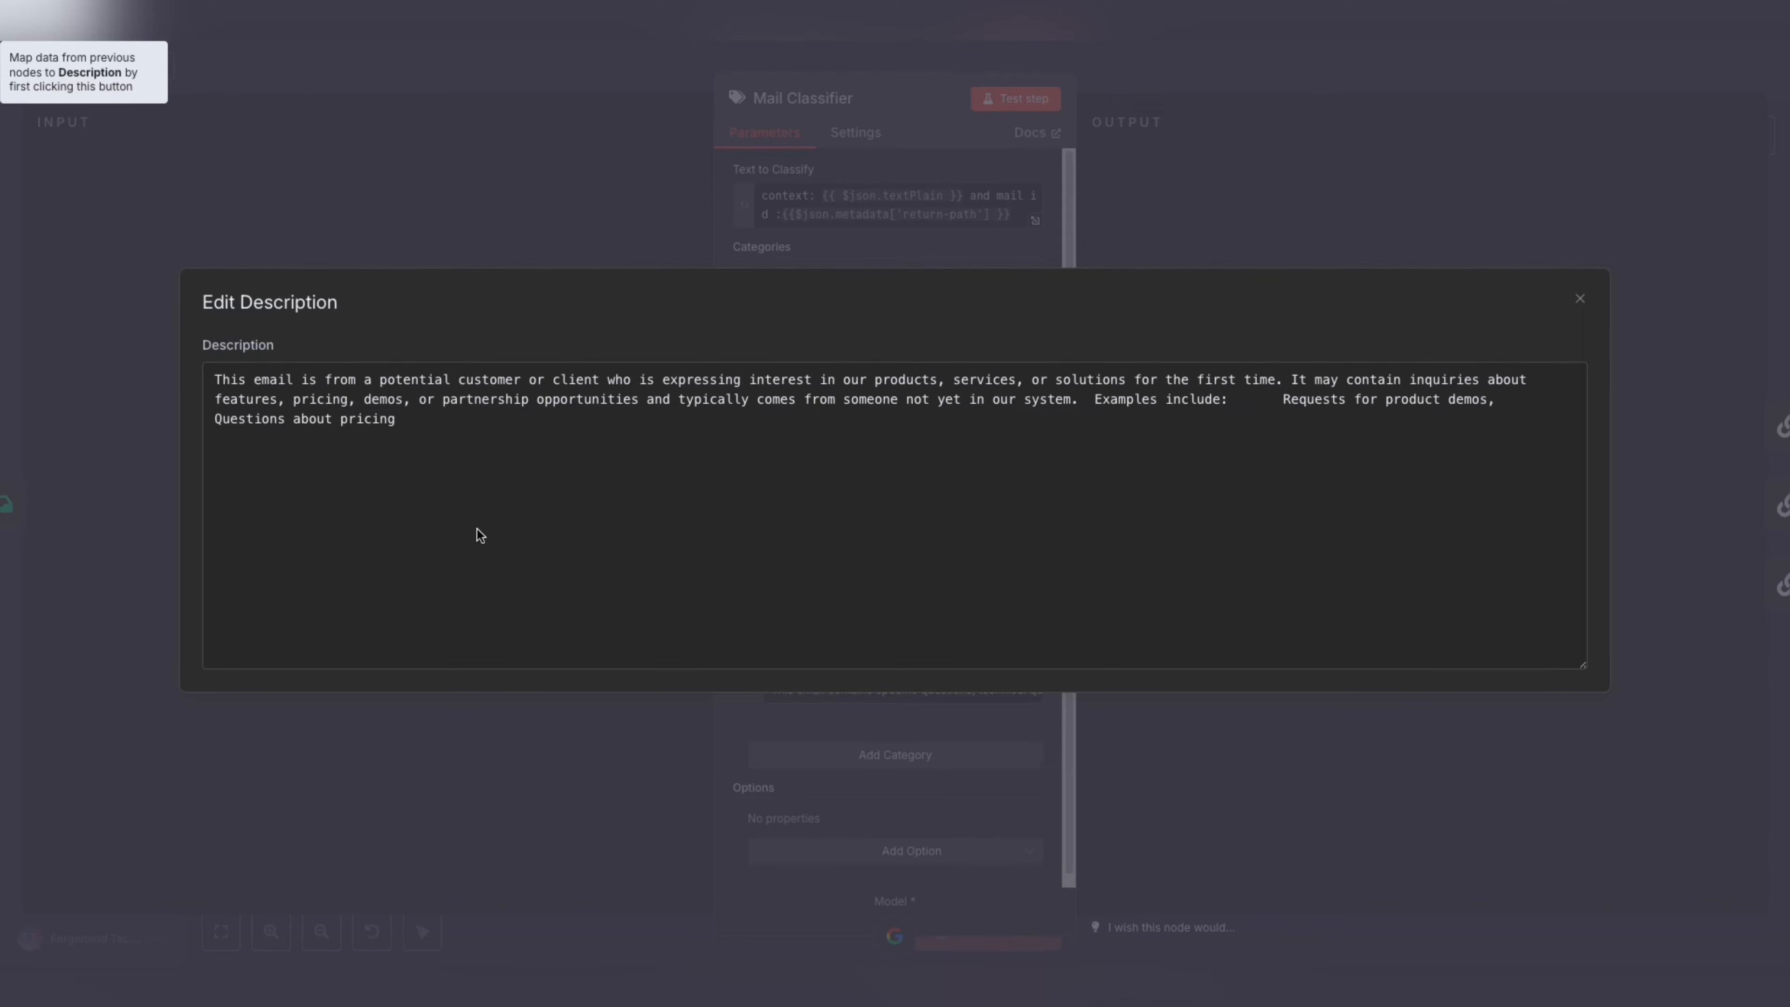
pyautogui.click(803, 187)
pyautogui.click(1033, 535)
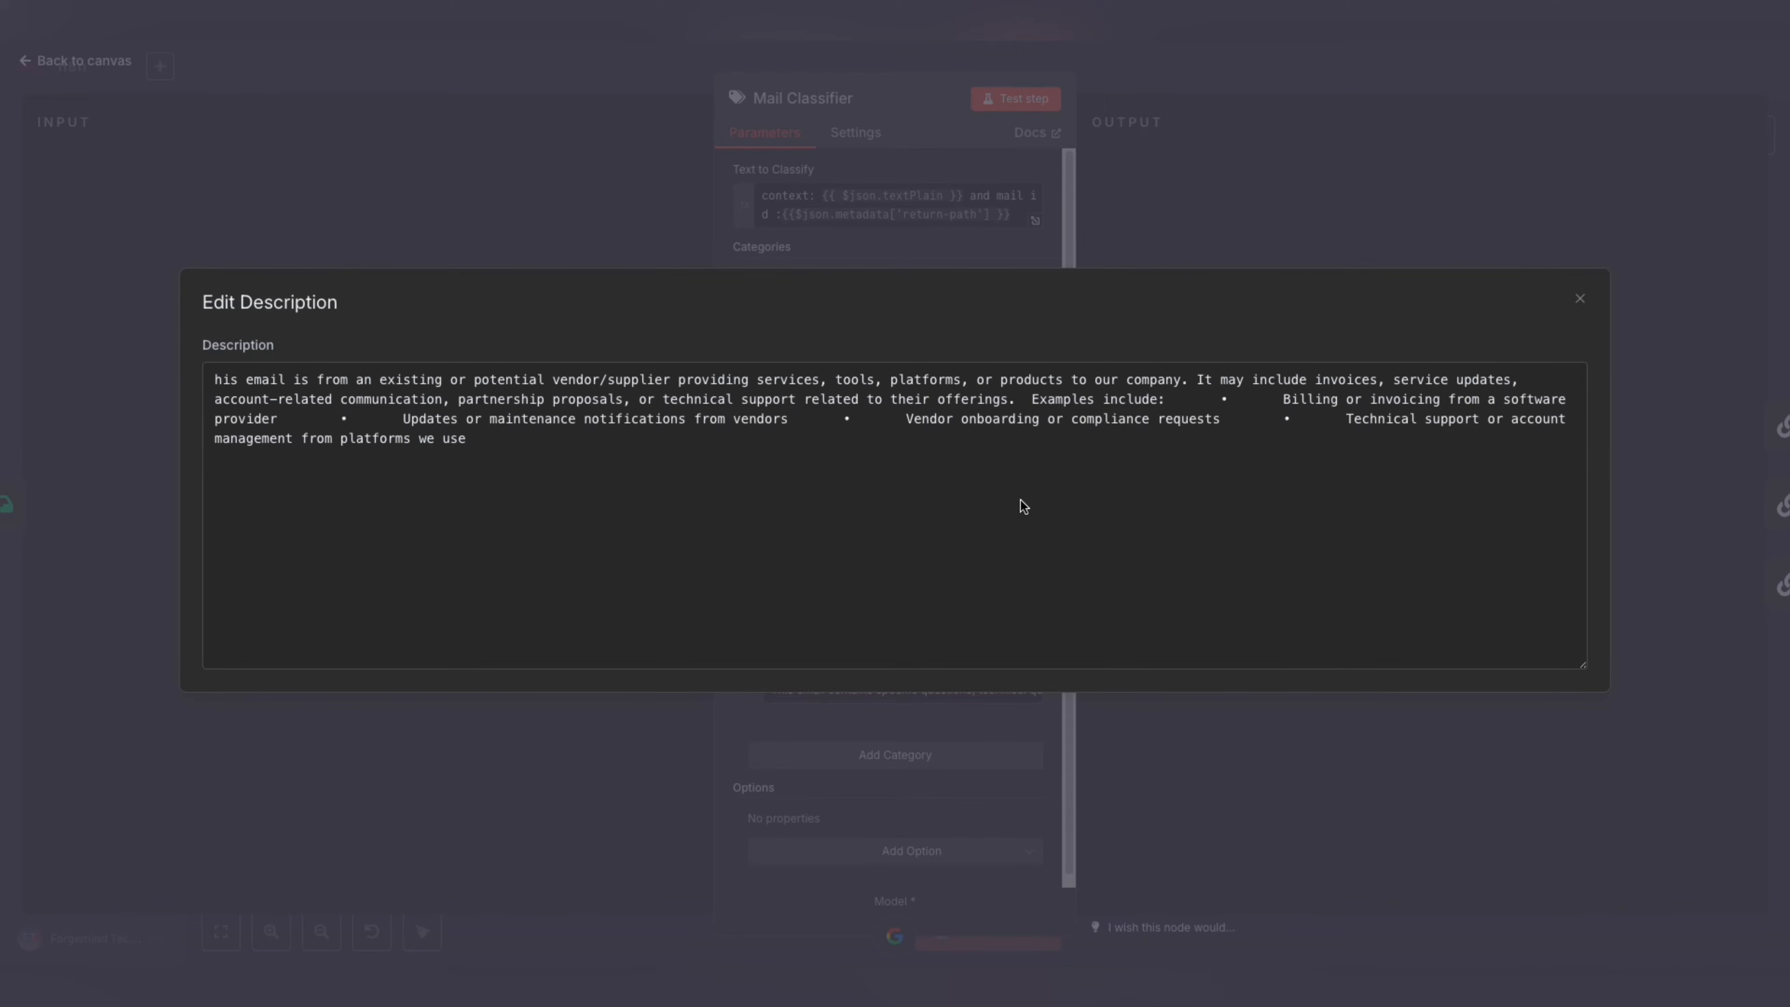
pyautogui.click(1029, 220)
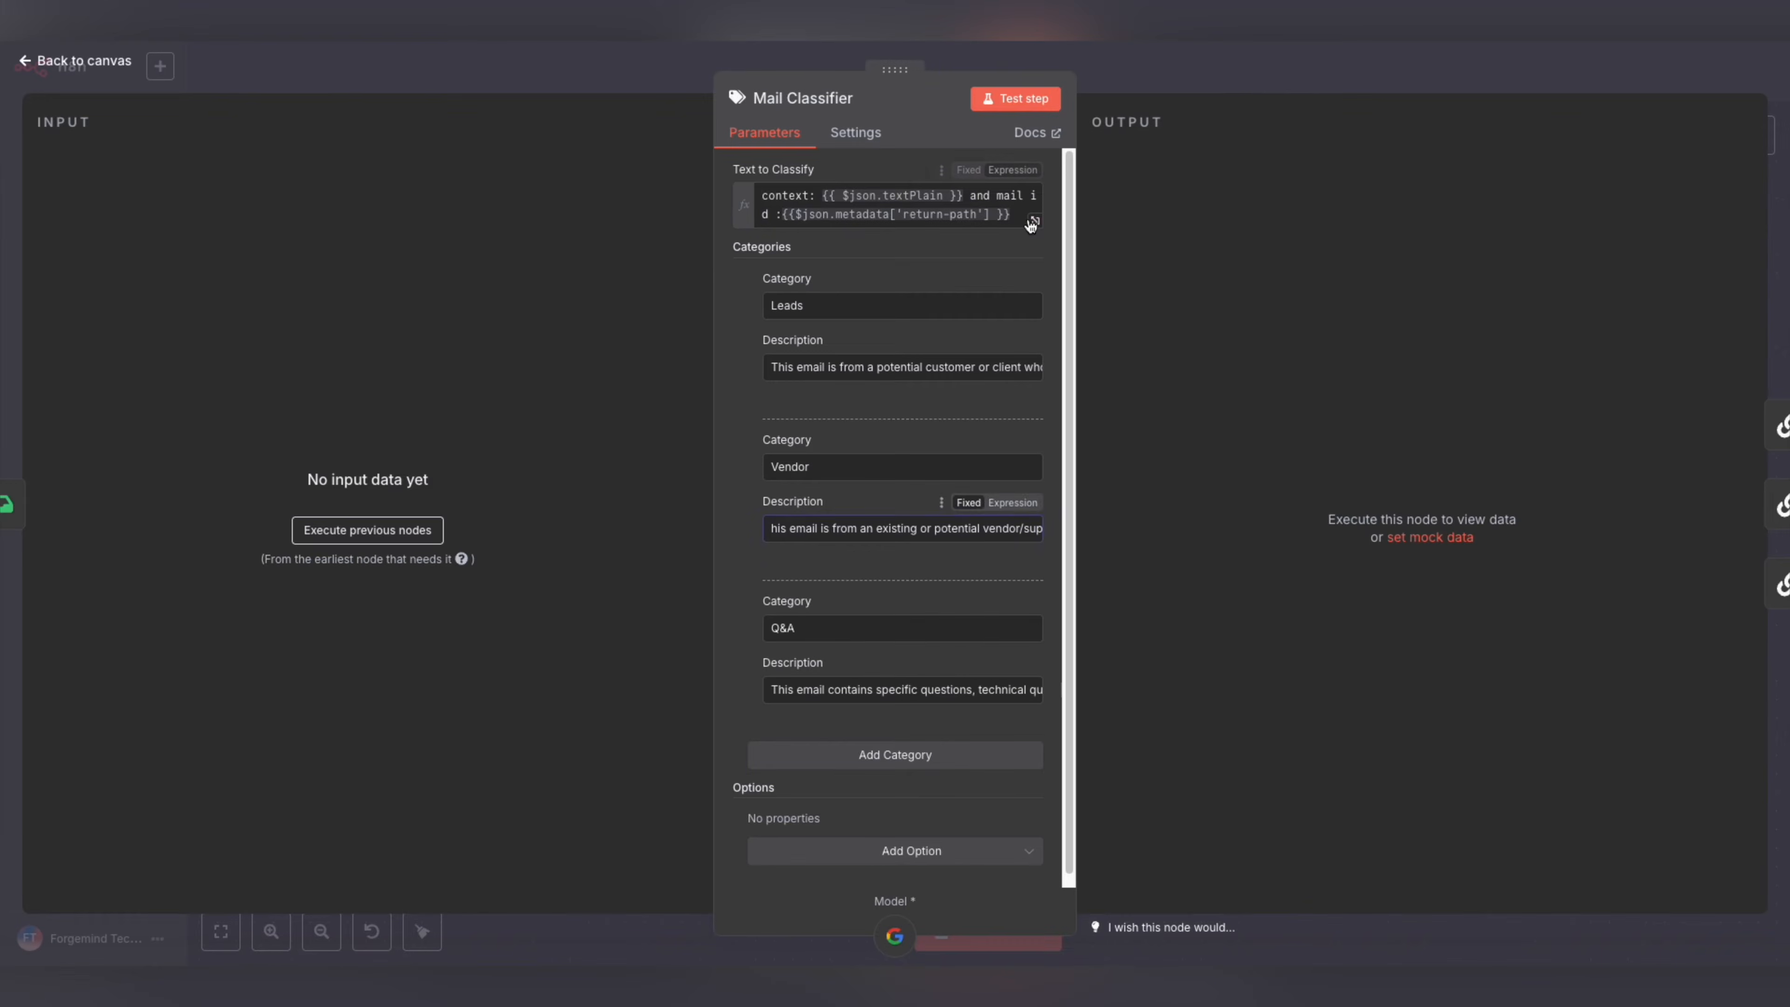
pyautogui.click(1035, 696)
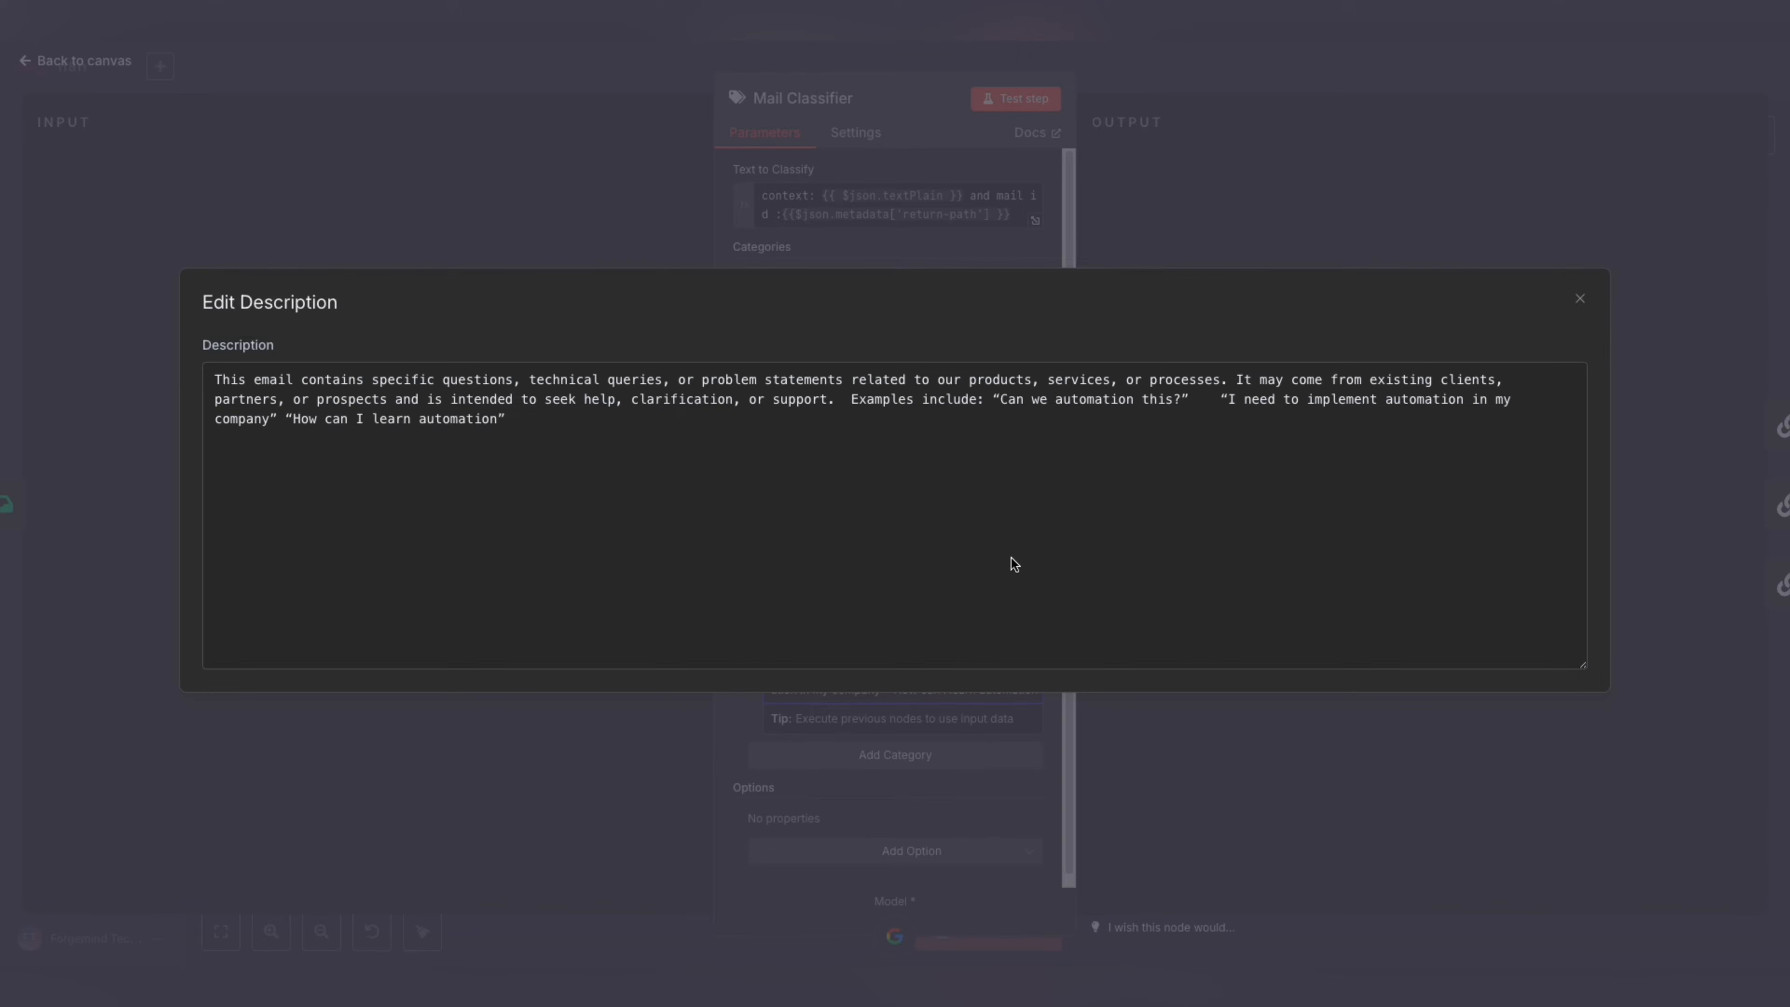
pyautogui.click(994, 240)
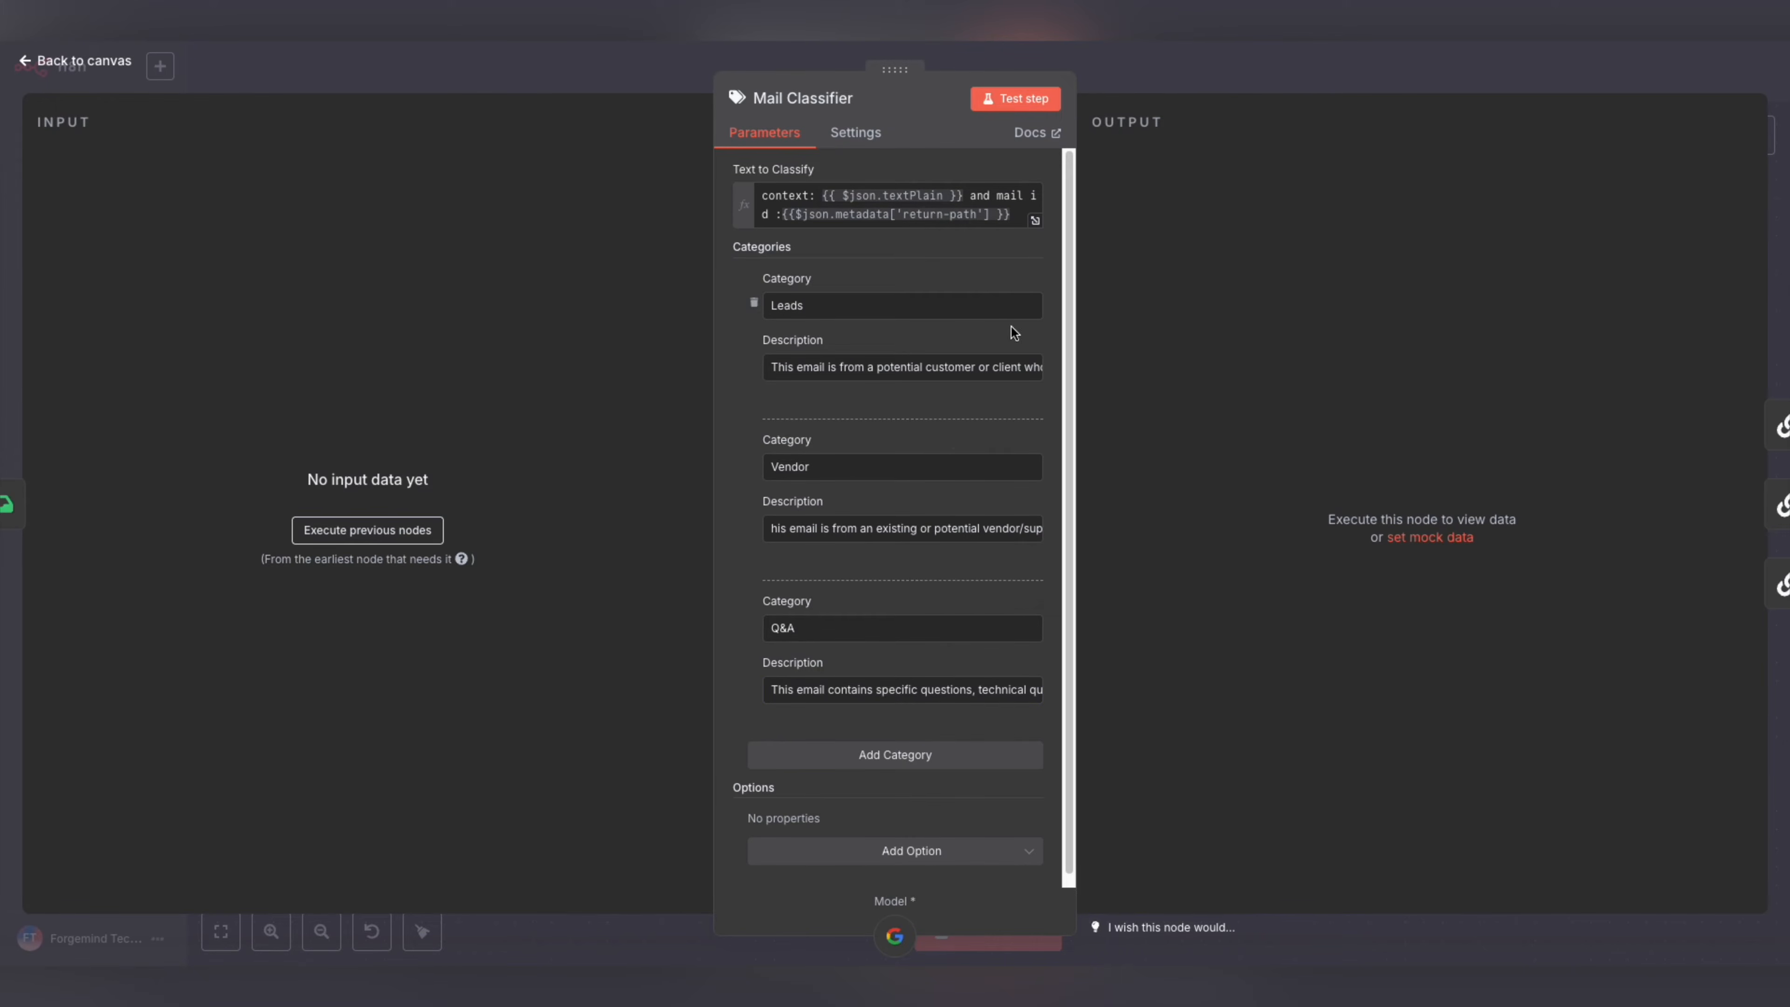
pyautogui.click(1138, 74)
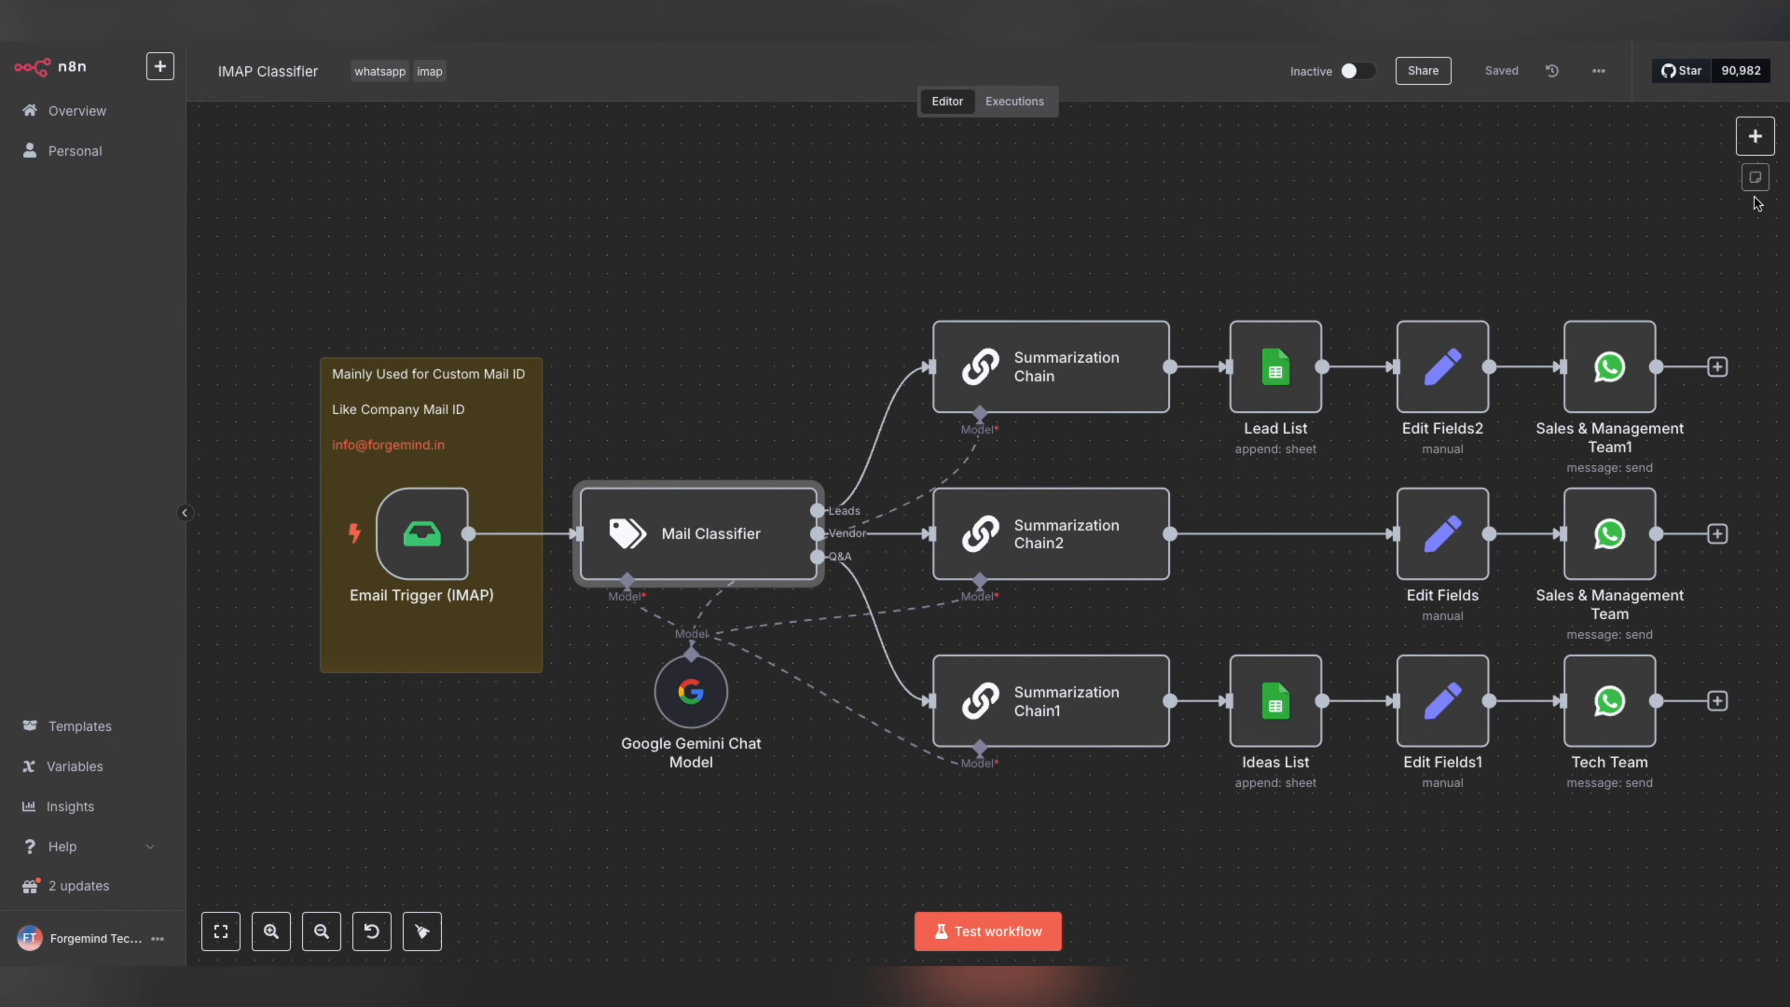
# - Search the node library for "summ" to locate the Summarization Chain node, without adding it
pyautogui.click(1754, 136)
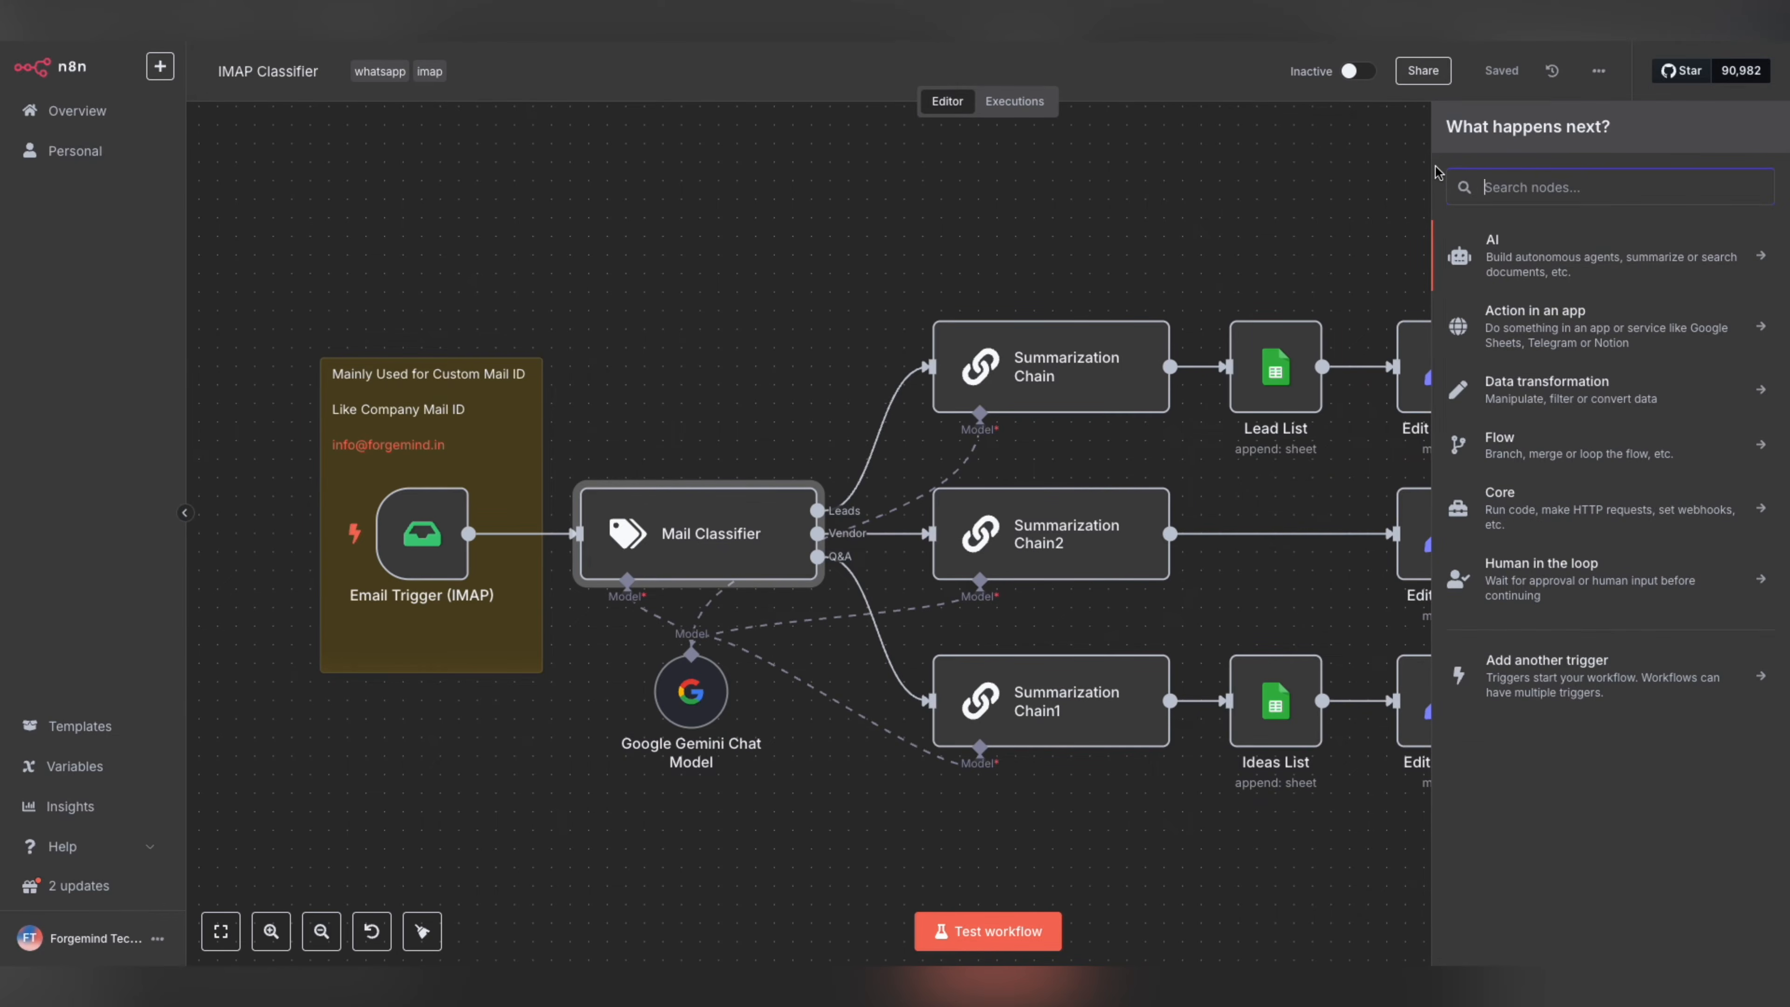
pyautogui.write('summ')
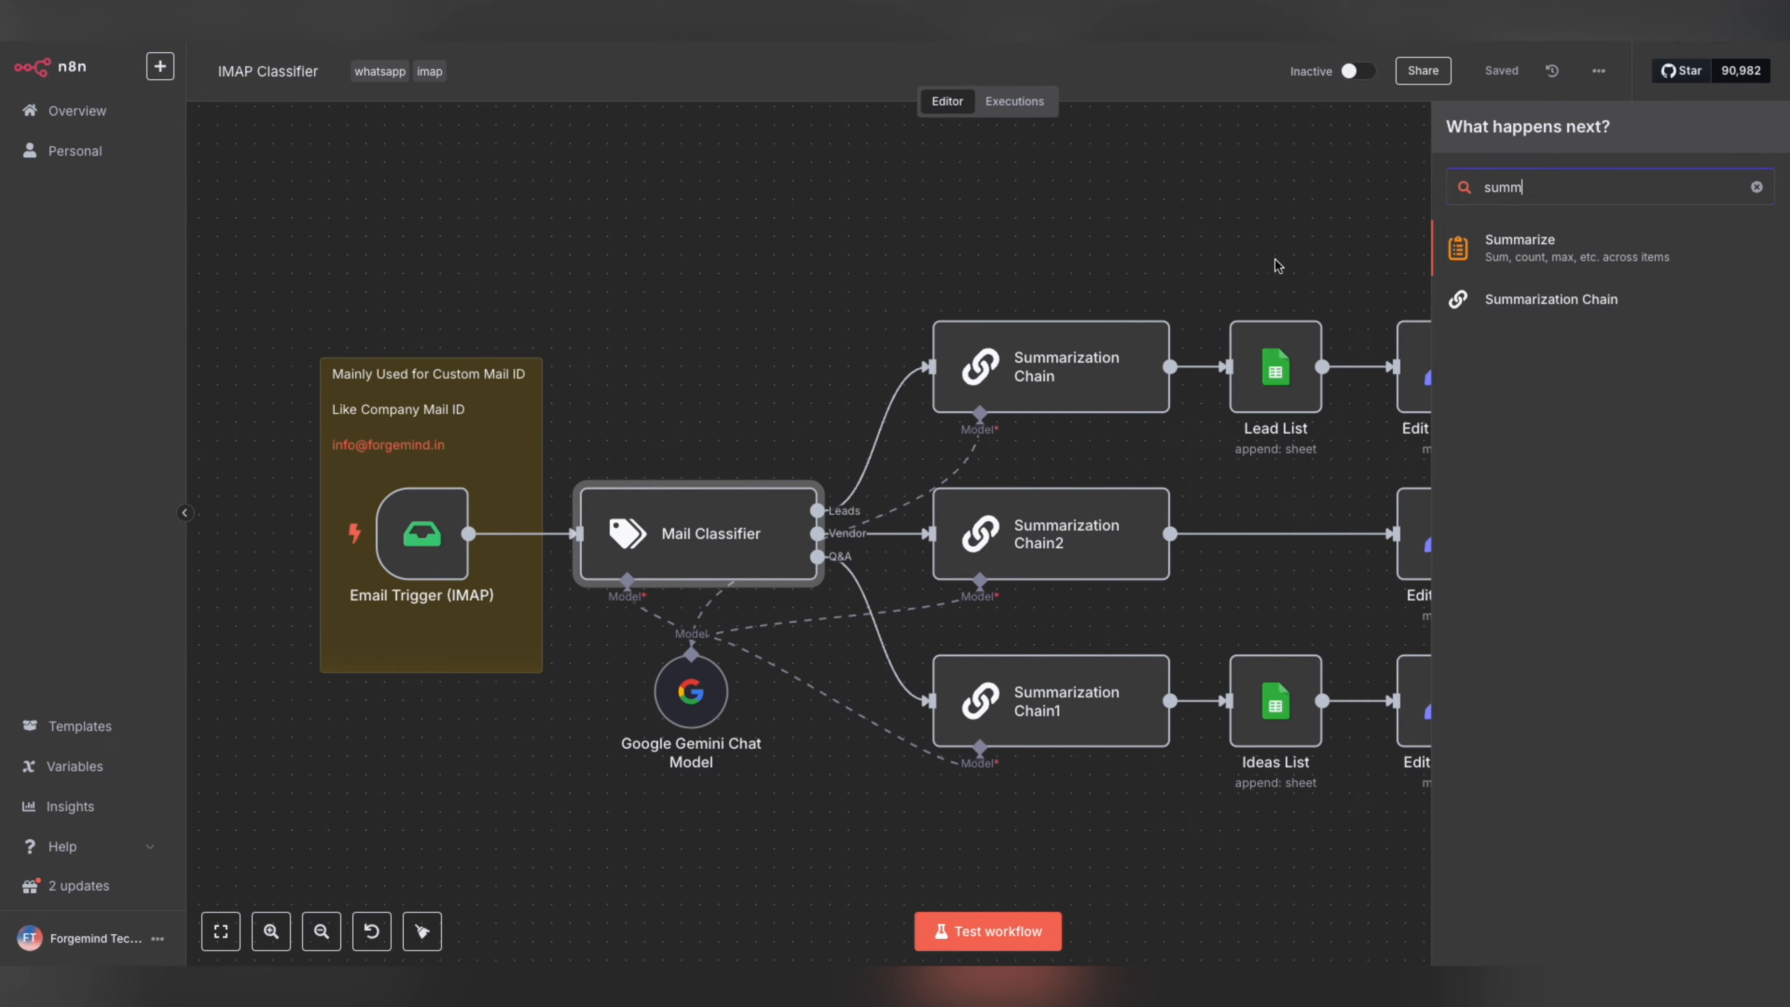
pyautogui.click(1172, 209)
# - Examine the expanded prompt of the Leads branch's Summarization Chain, including its expression for the email's plain text
pyautogui.moveTo(1043, 370)
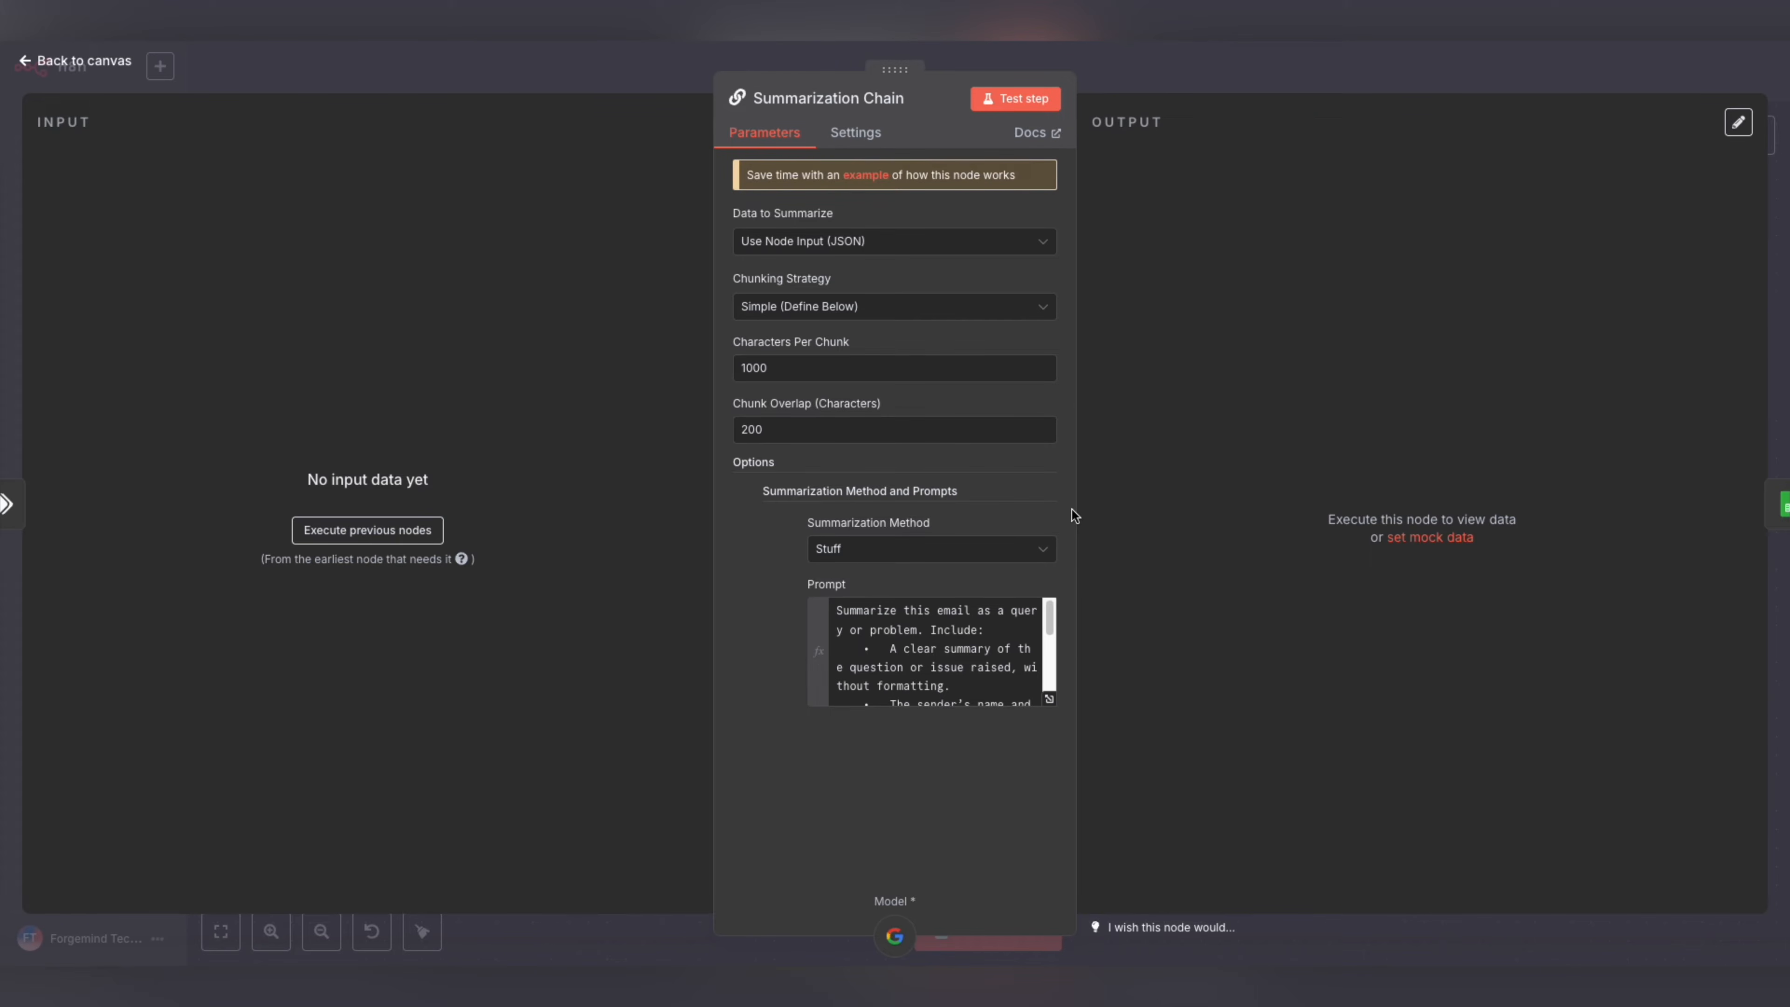
pyautogui.click(1049, 699)
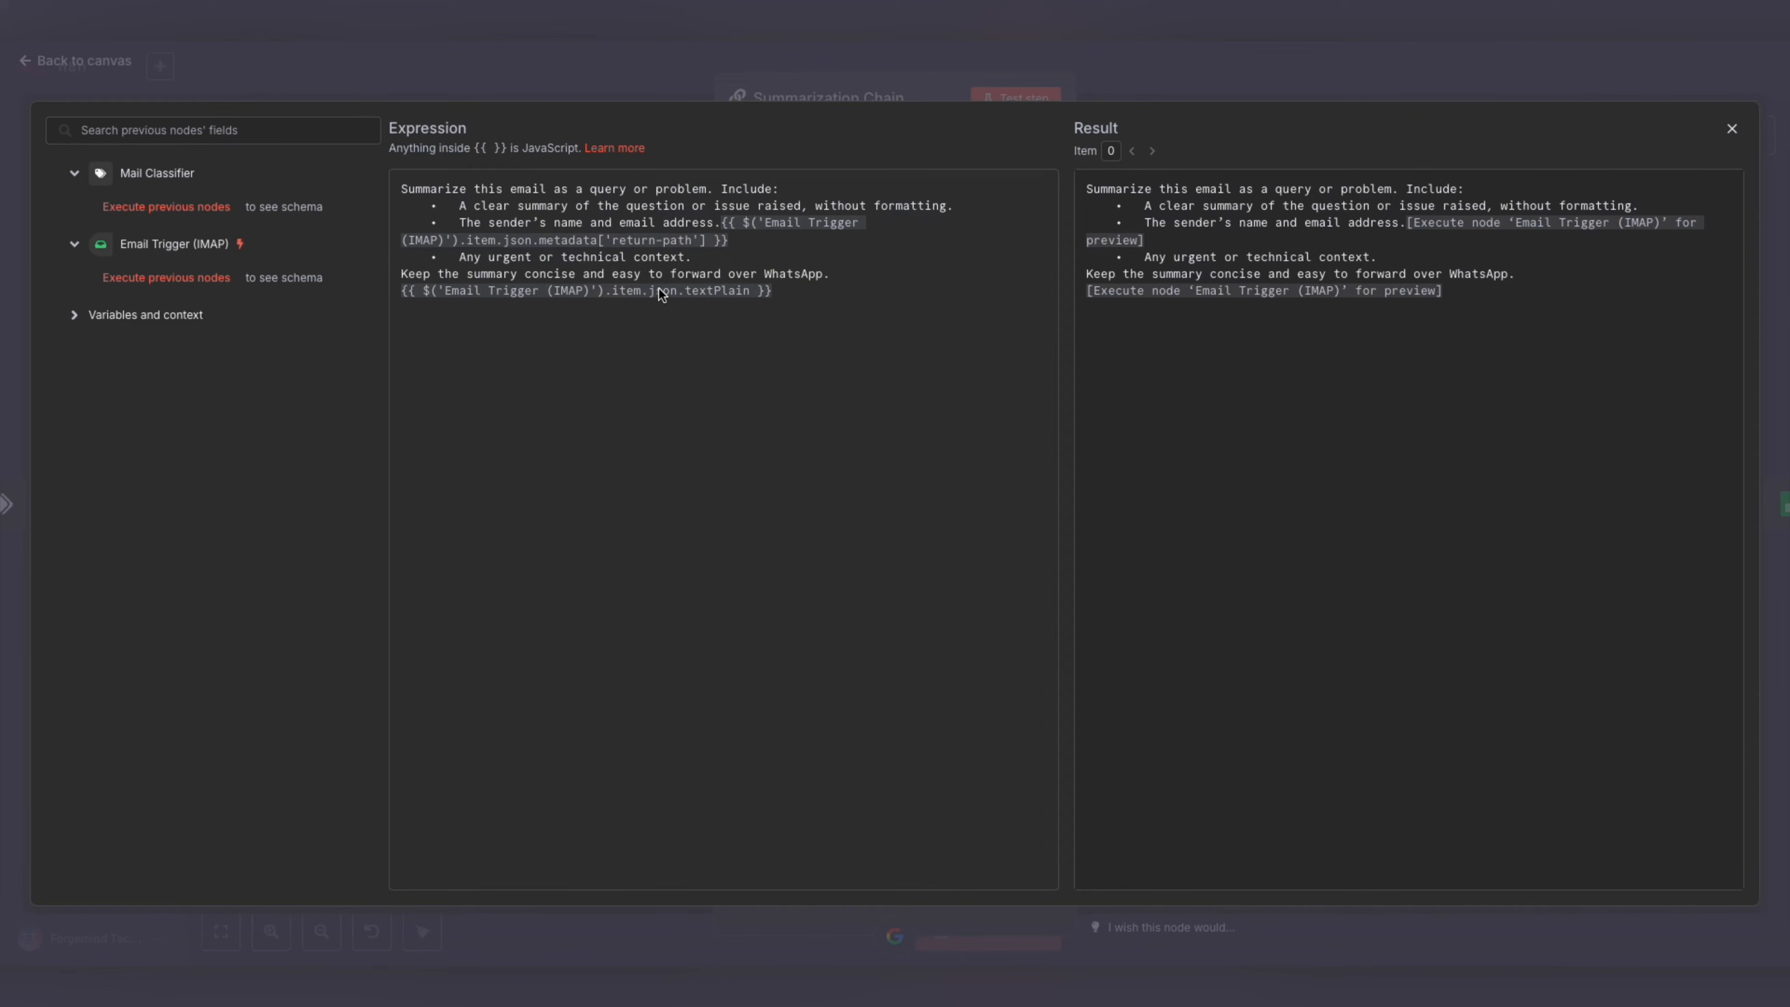
pyautogui.moveTo(786, 292); pyautogui.dragTo(395, 296)
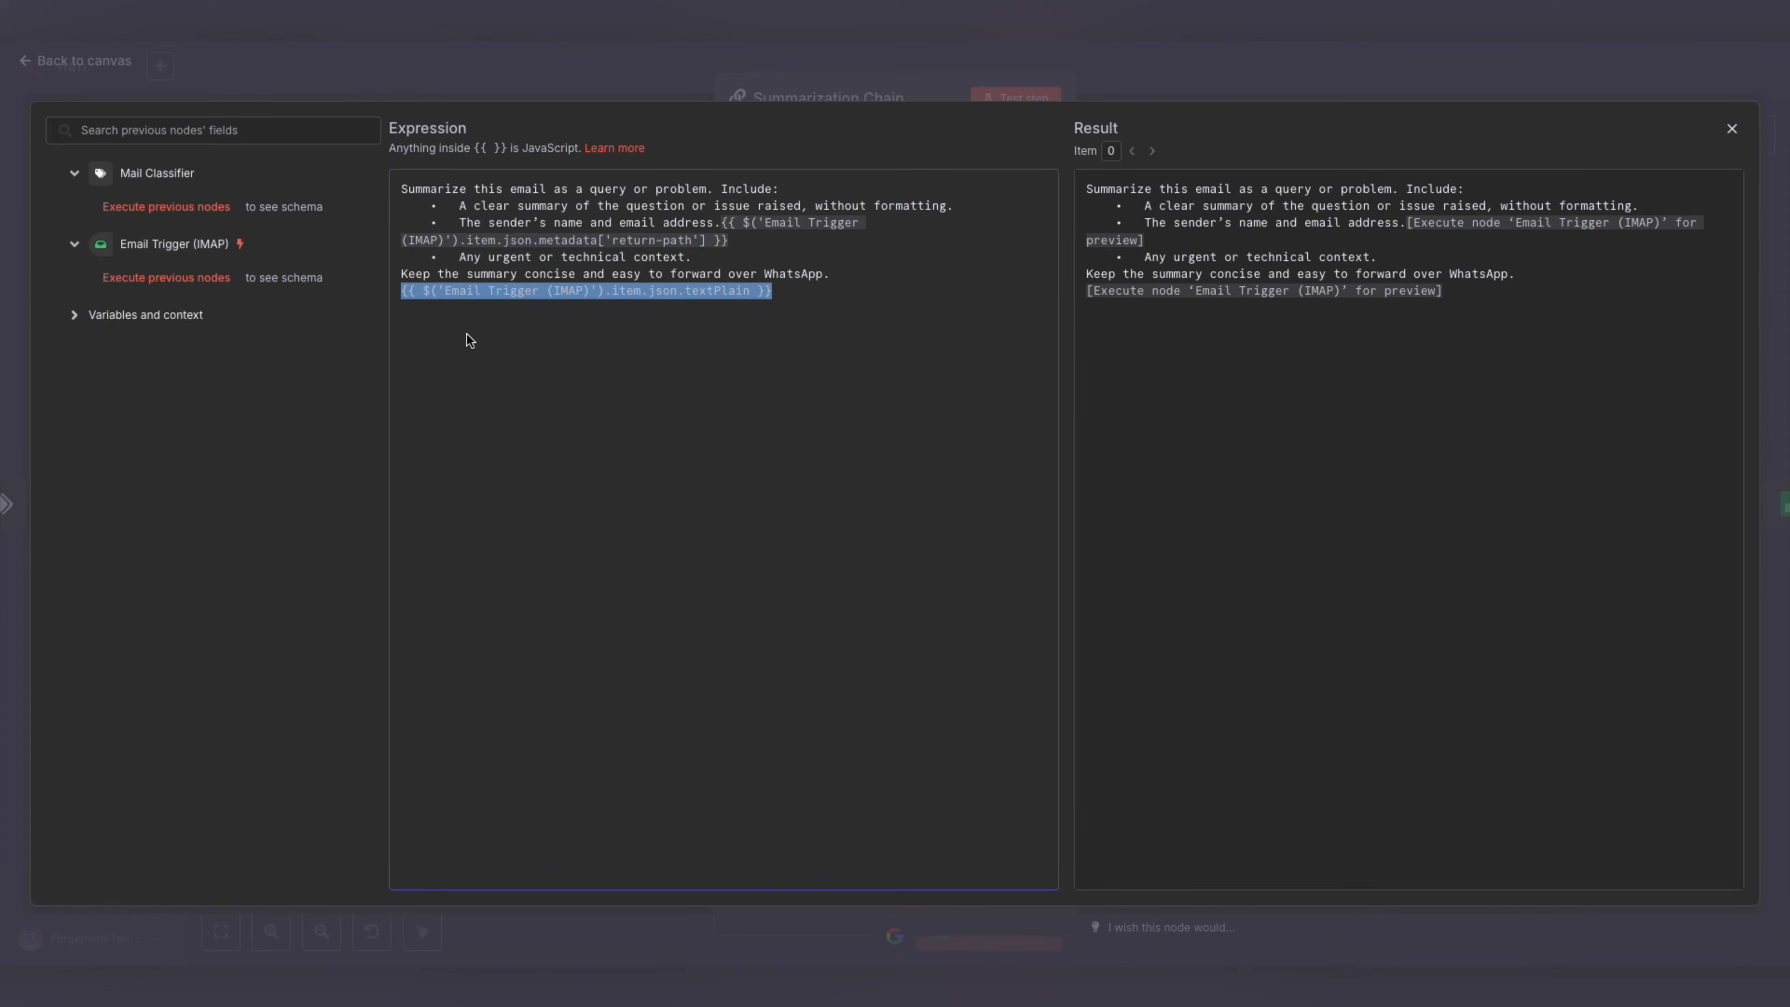
pyautogui.click(1151, 61)
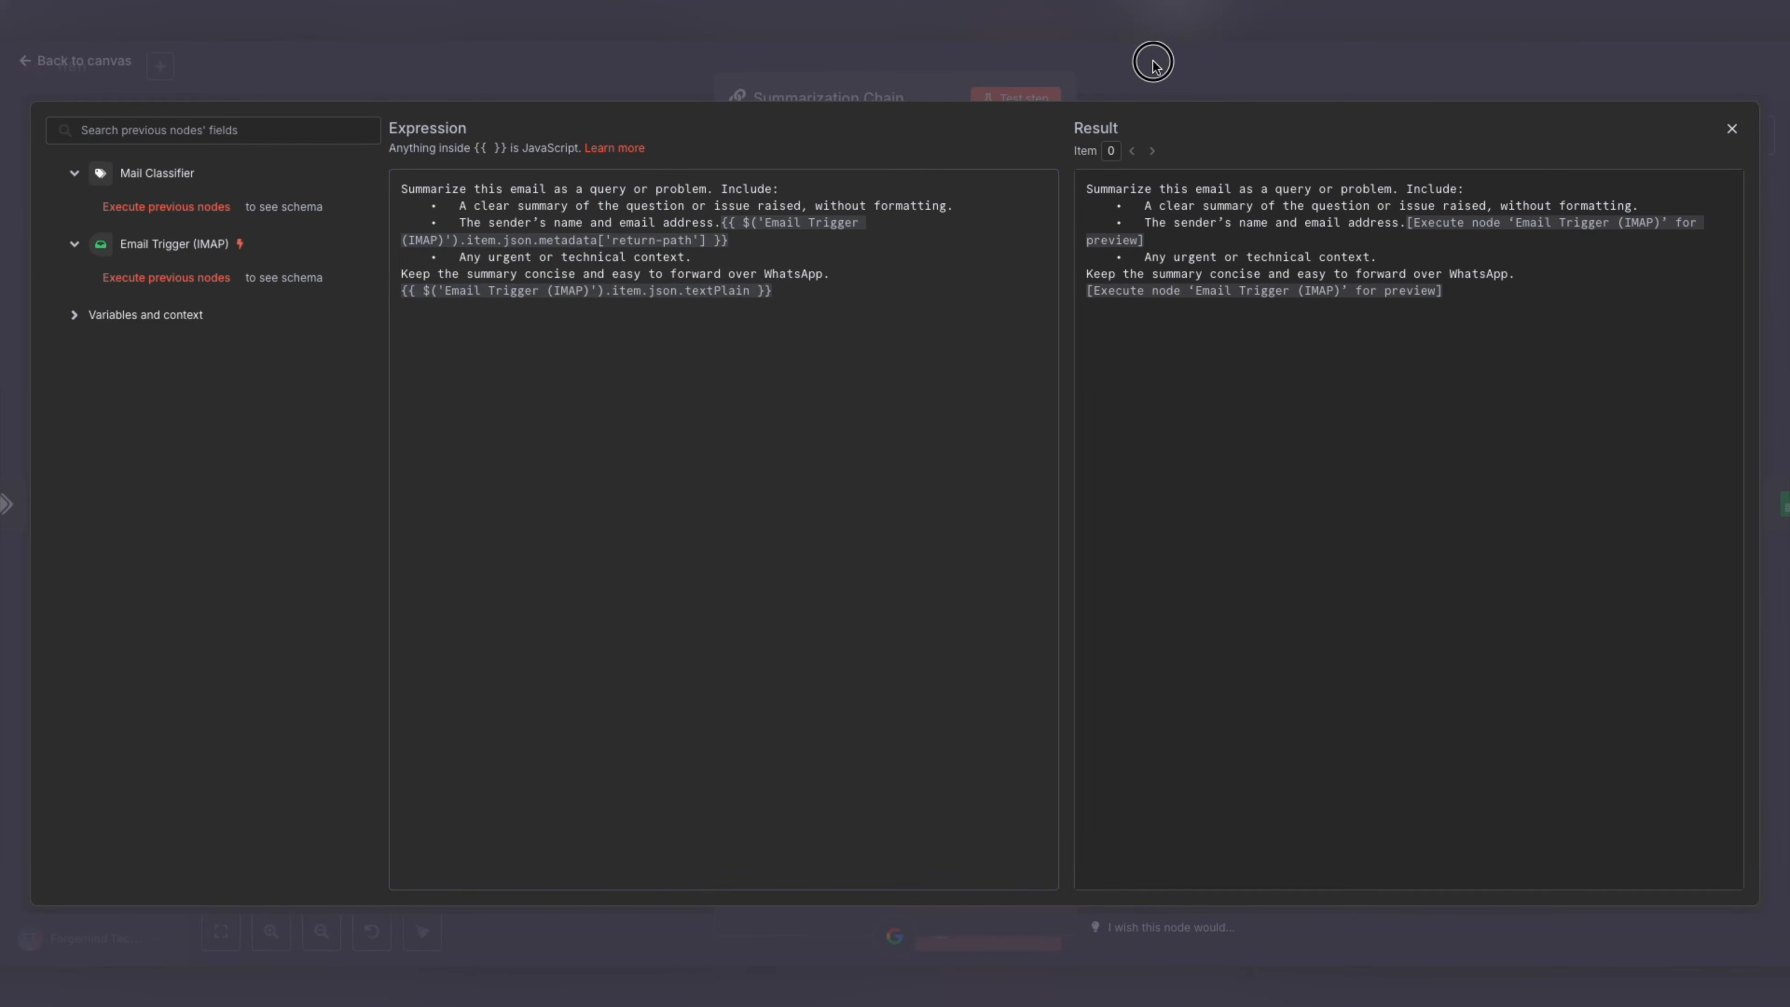
pyautogui.click(1152, 61)
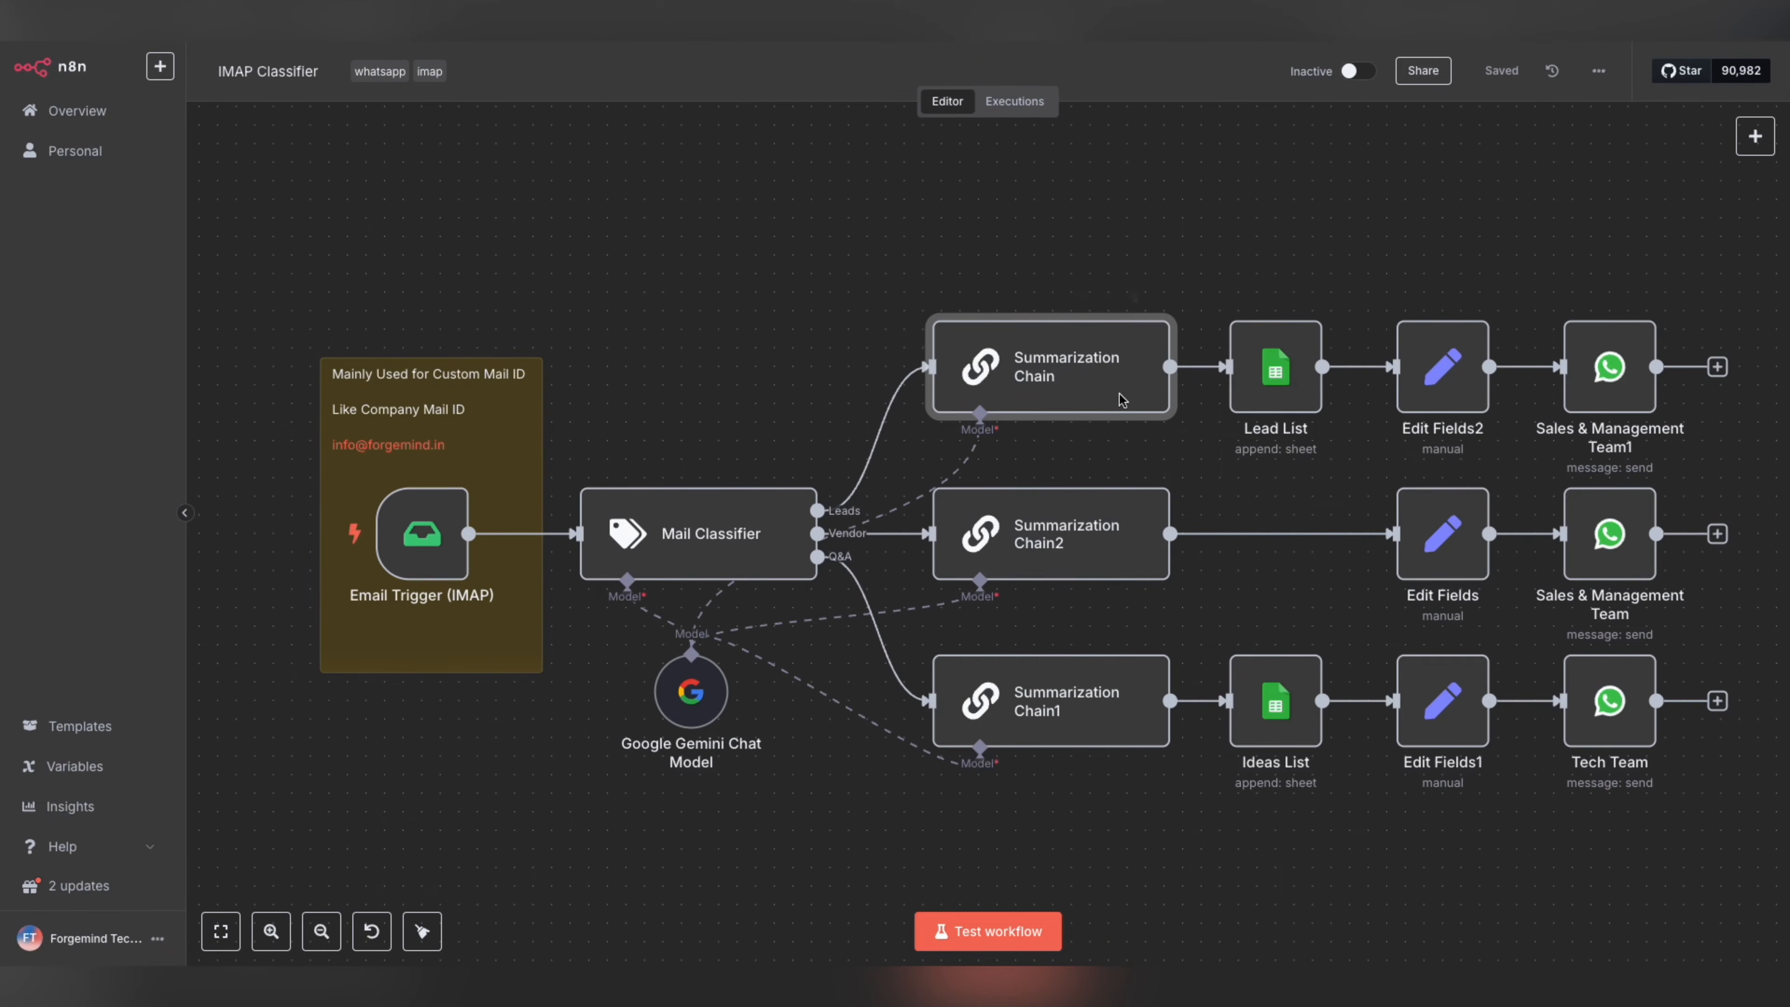
# - Review the Lead List node's document, sheet and column mappings for Medium, Message, Summary, Time and Person
pyautogui.moveTo(1092, 730)
pyautogui.moveTo(1088, 402)
pyautogui.moveTo(1268, 382)
pyautogui.doubleClick(1268, 383)
pyautogui.scroll(-4, 931, 545)
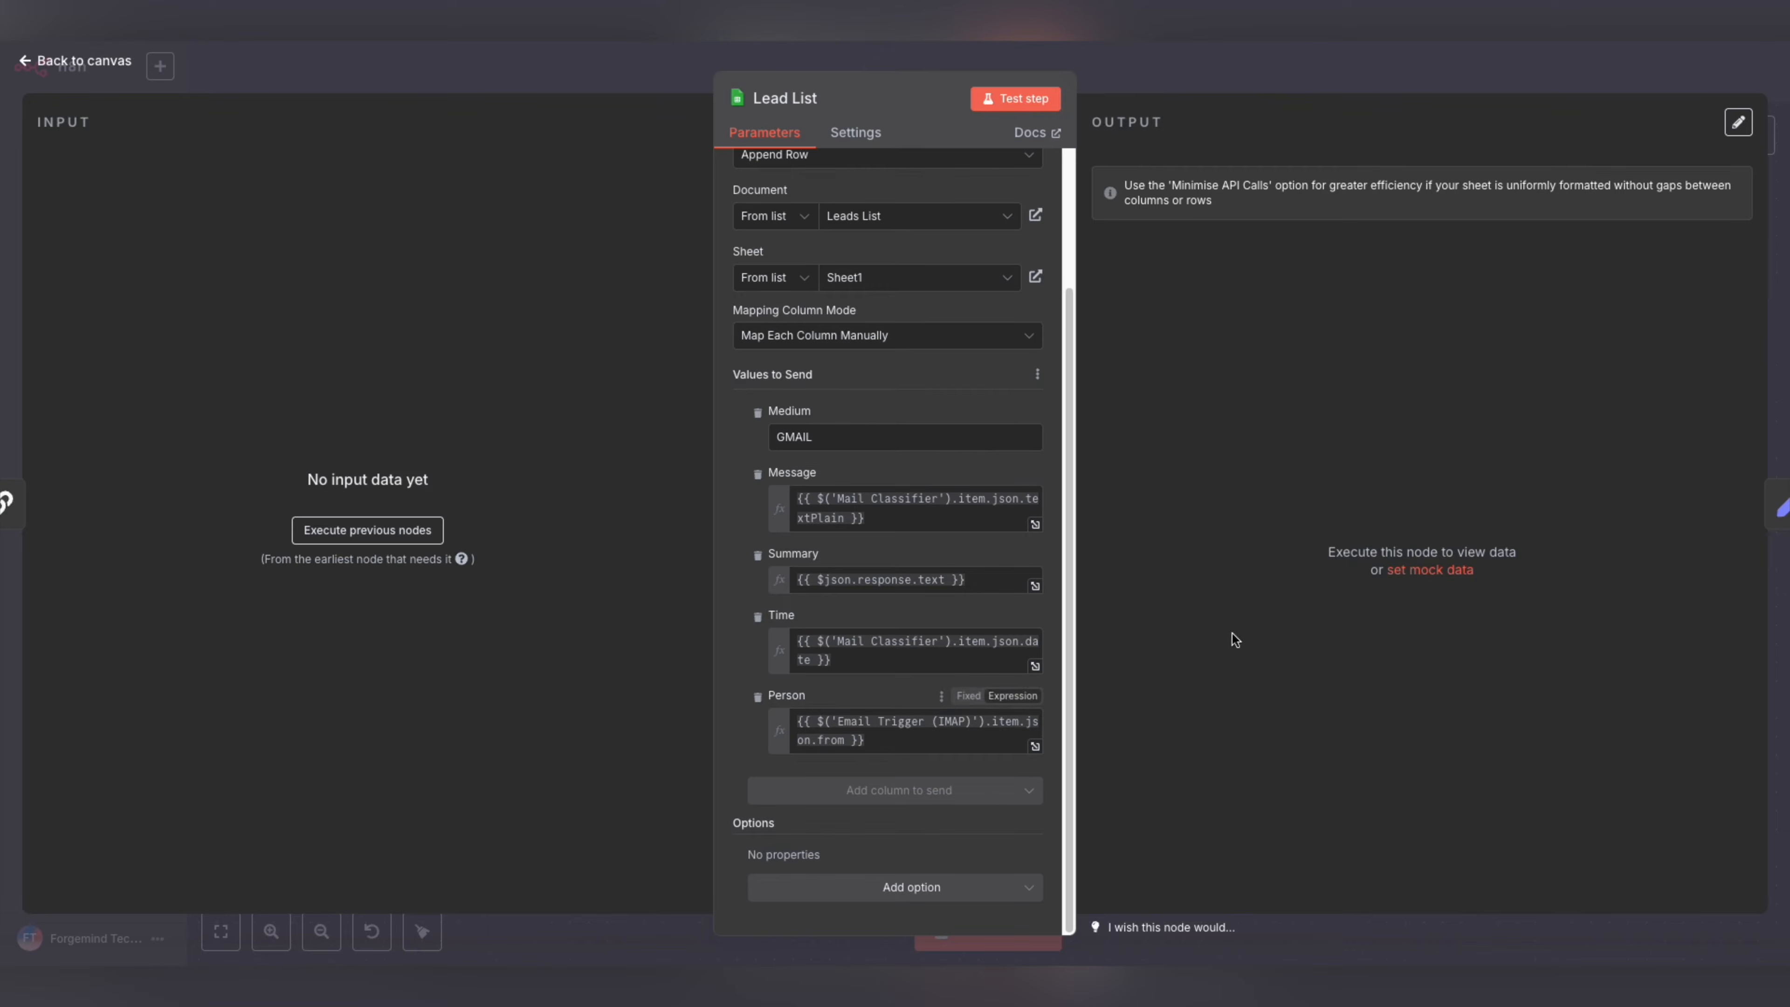
pyautogui.press('Escape')
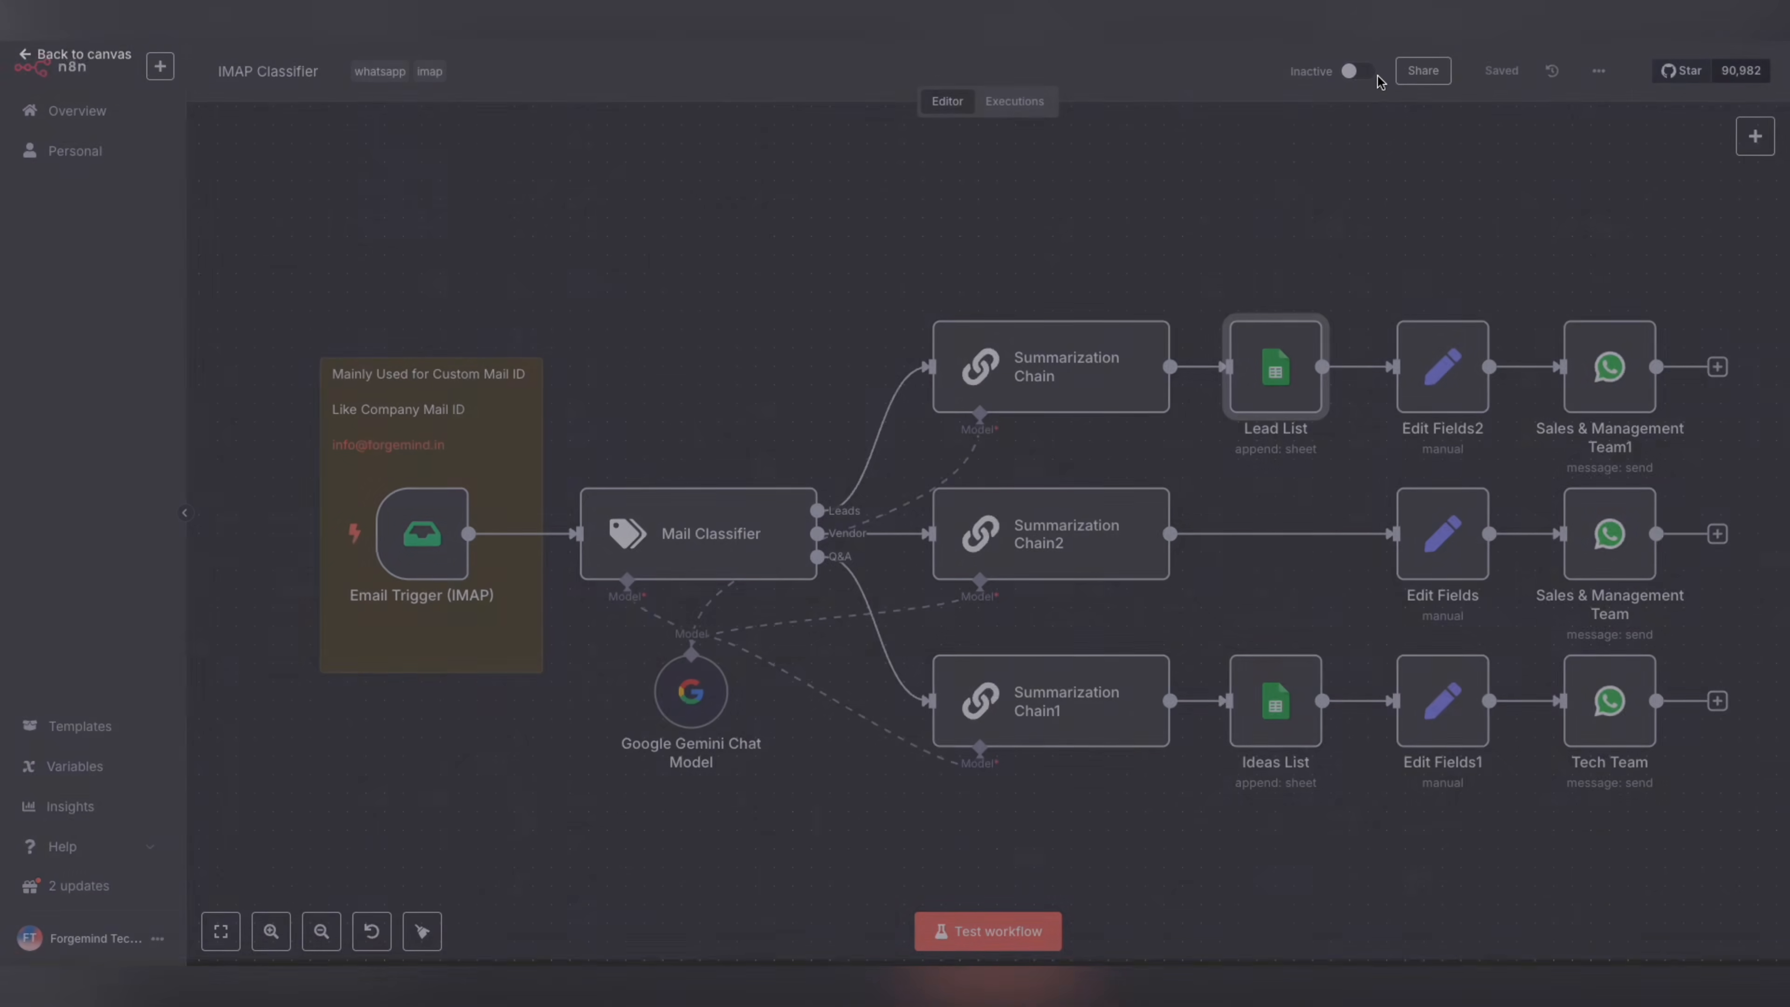
# - Review the recipient and text body settings of the Sales & Management Team1 WhatsApp node
pyautogui.click(1447, 385)
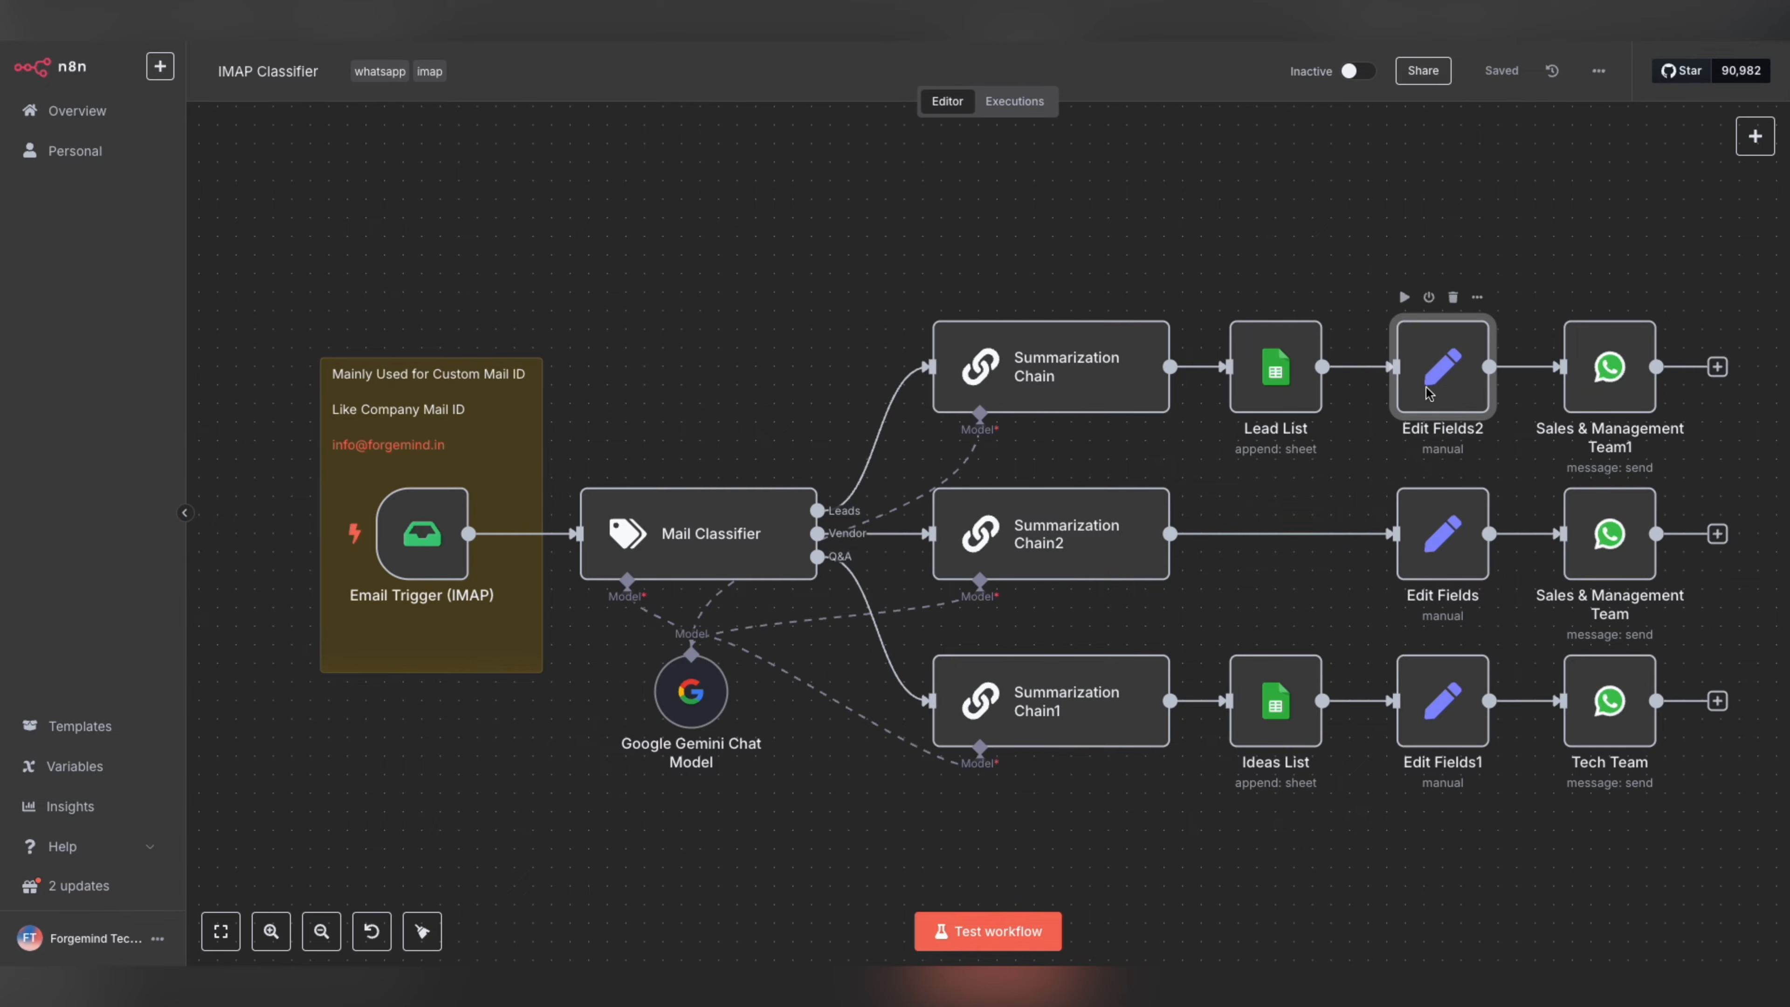
pyautogui.click(1595, 371)
pyautogui.doubleClick(1595, 372)
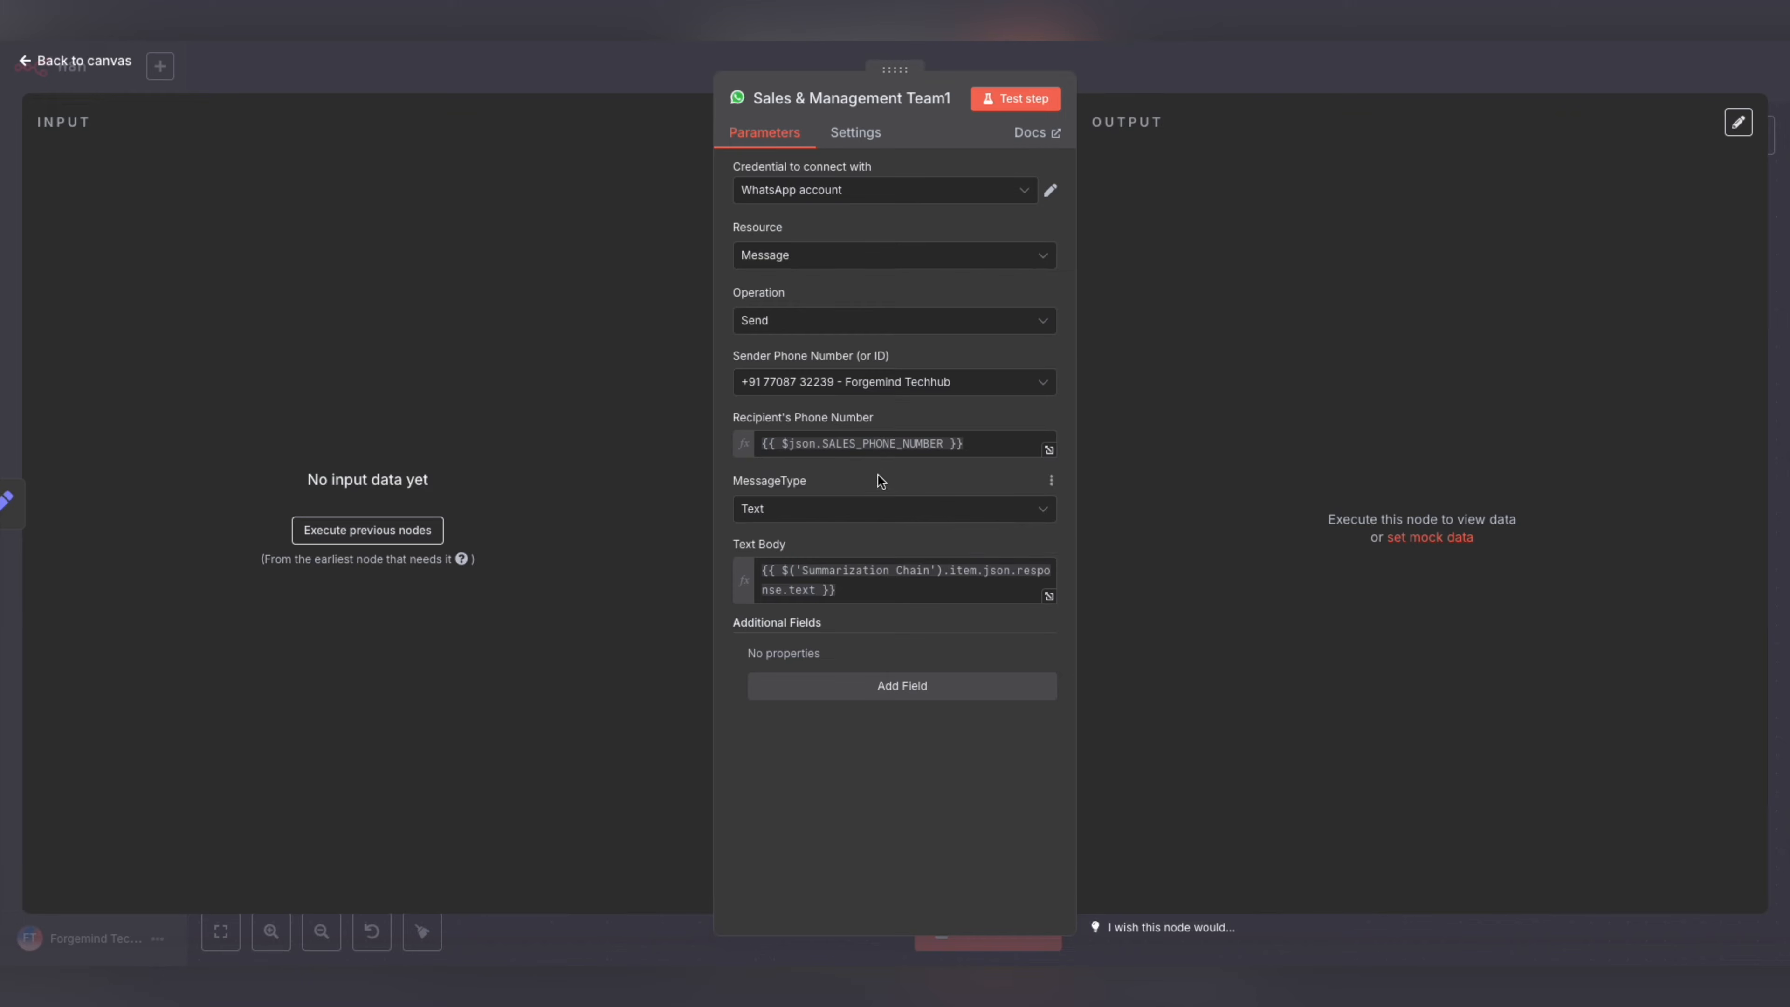
pyautogui.press('Escape')
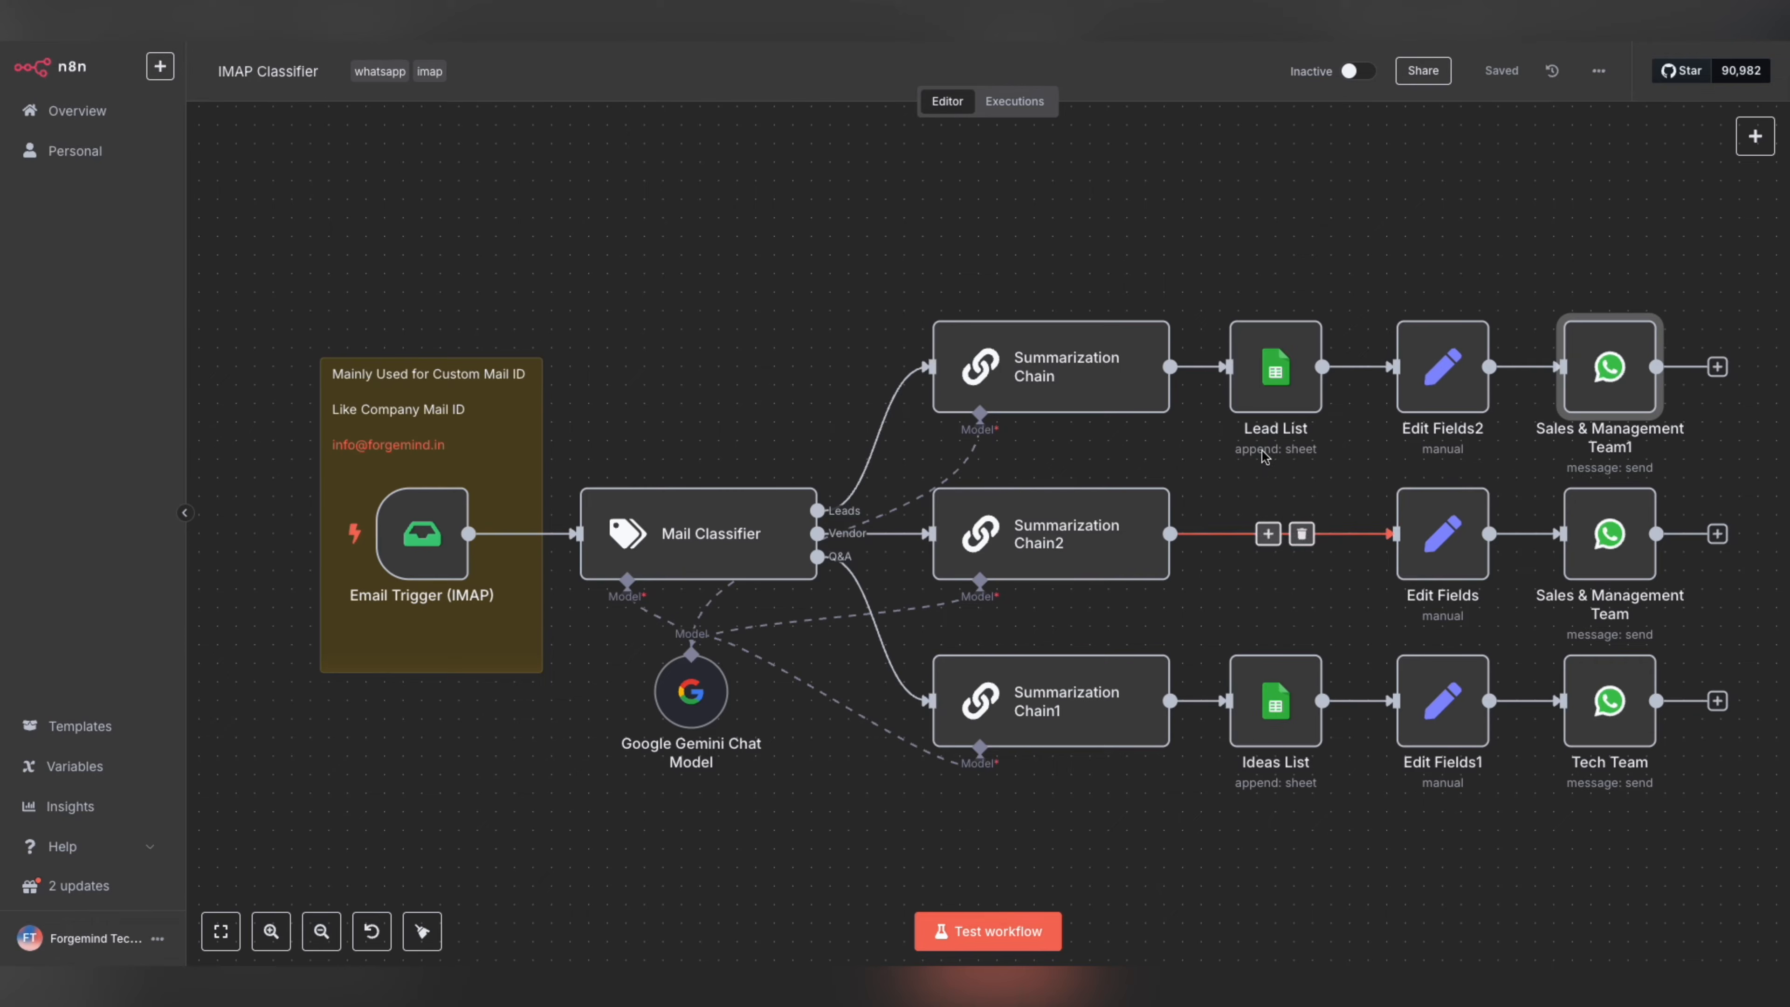
# - Test the Email Trigger (IMAP) node, start the test again to listen for new mail, and switch to the drafted emails in Gmail
pyautogui.moveTo(1350, 535)
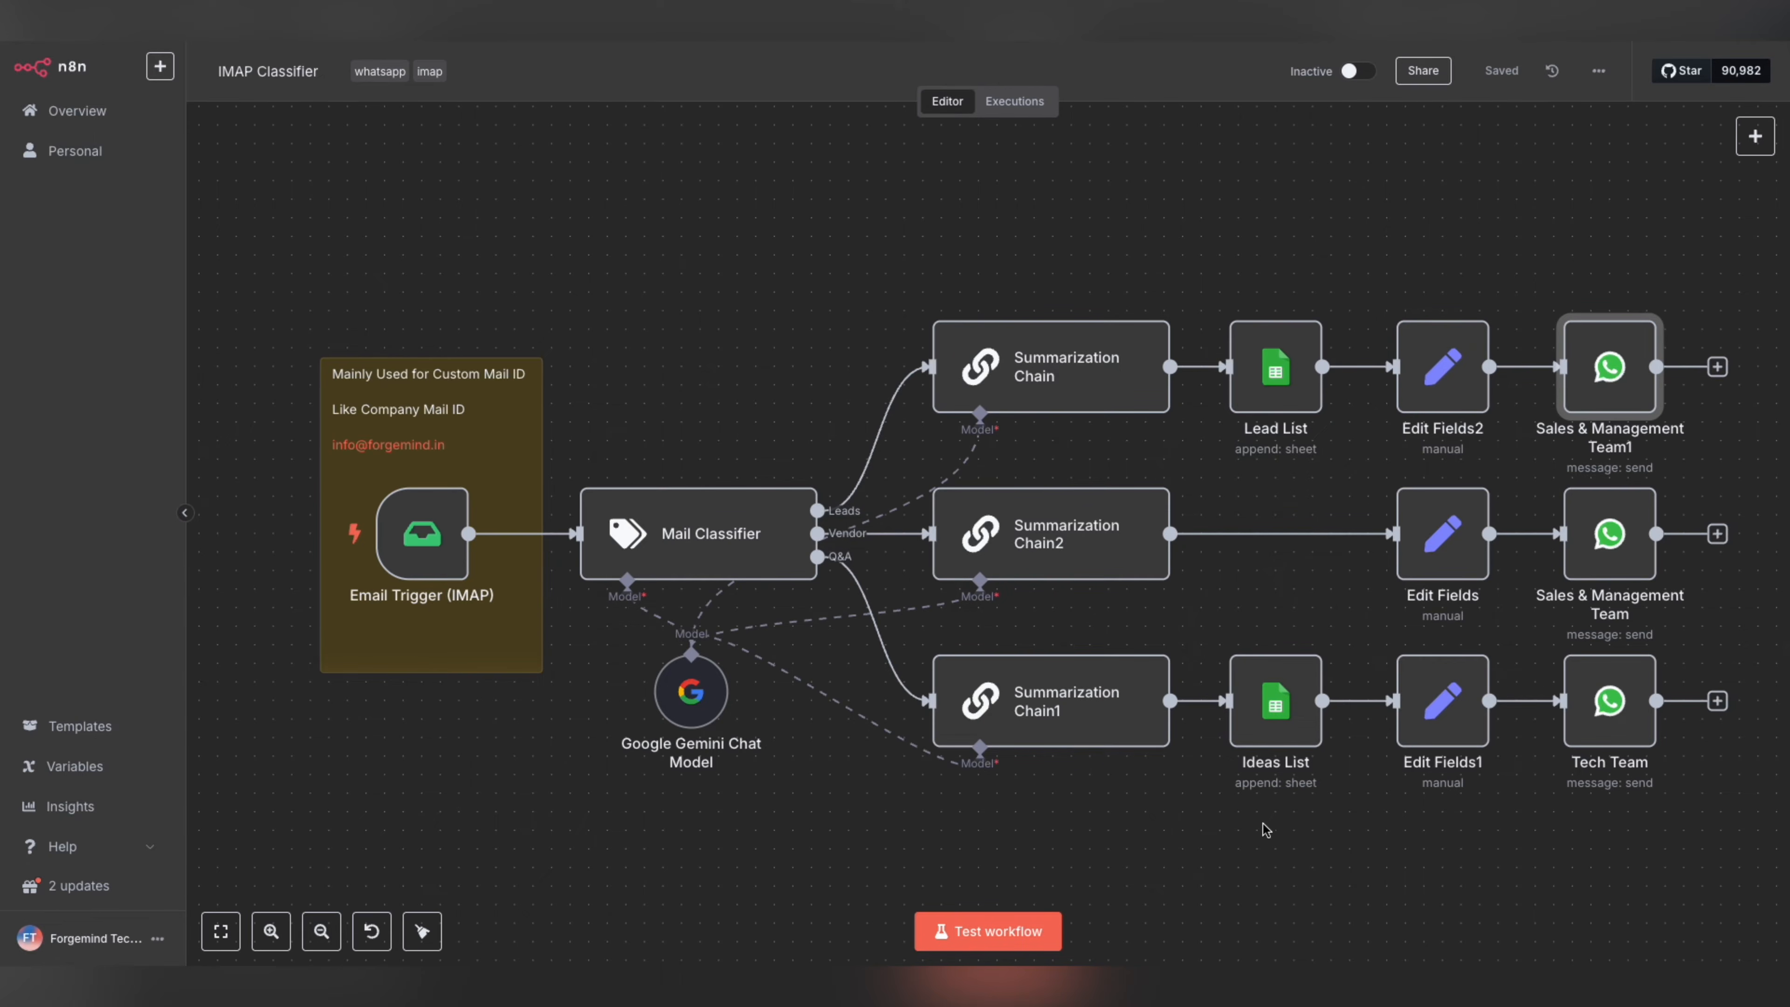
pyautogui.doubleClick(437, 539)
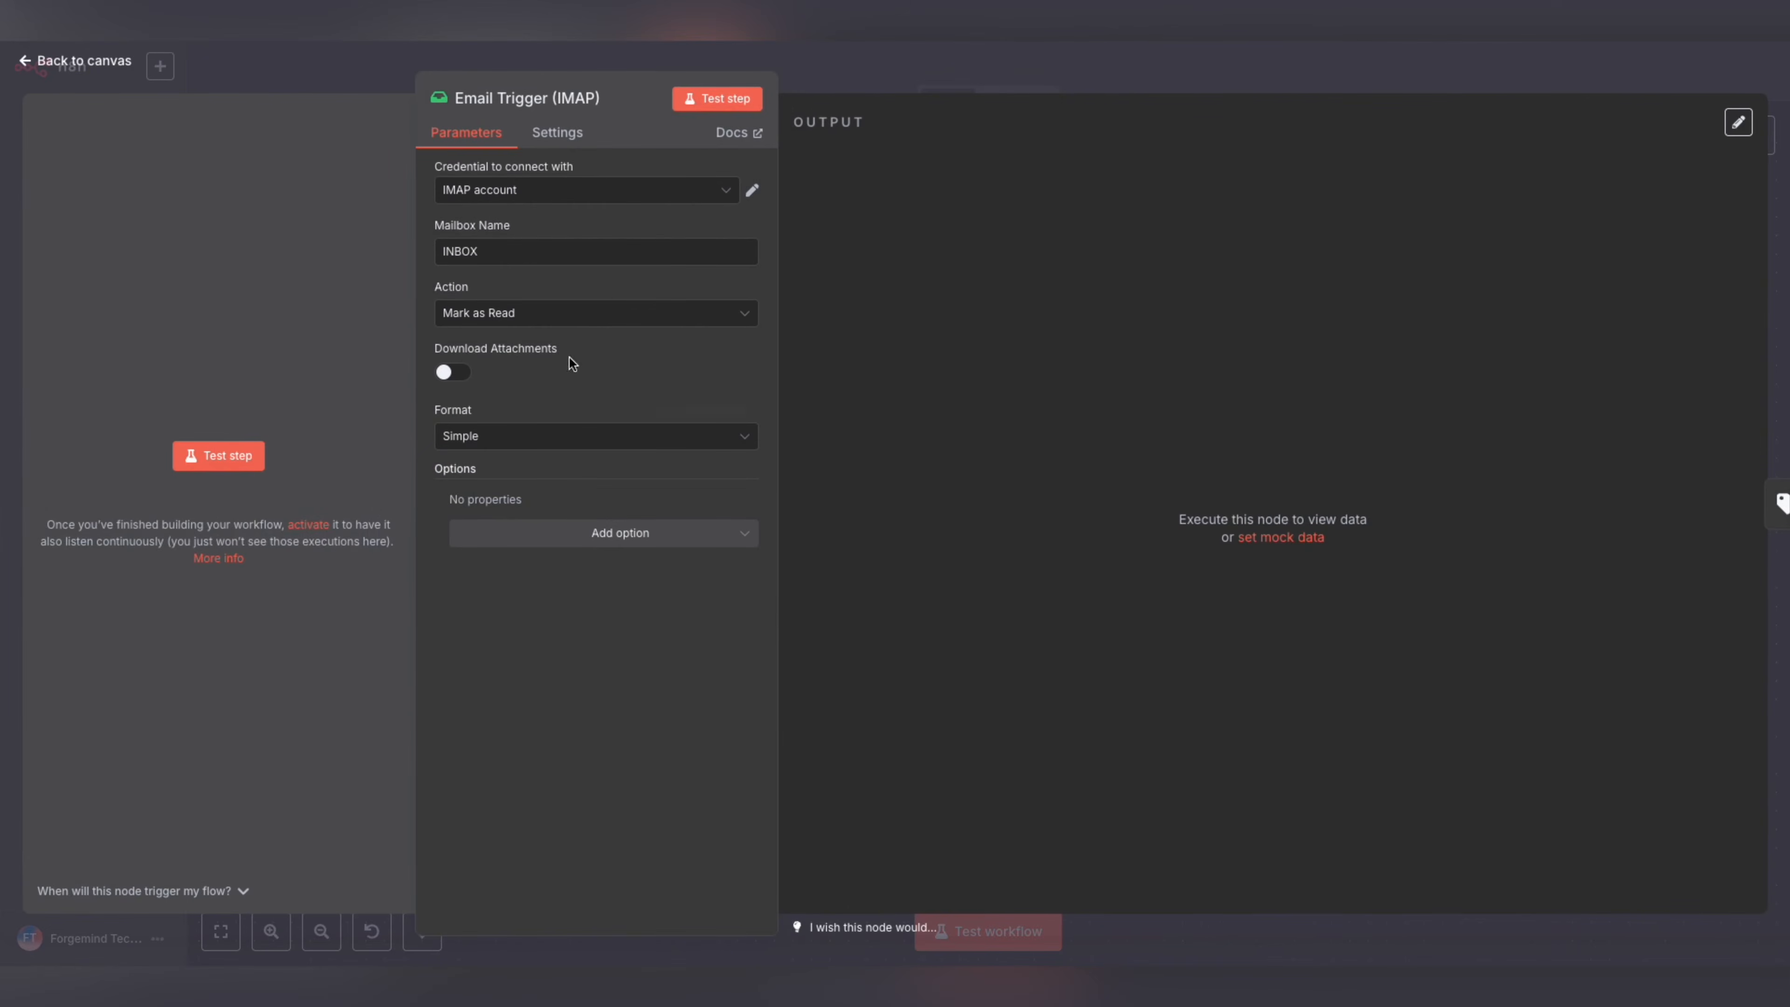
pyautogui.click(717, 97)
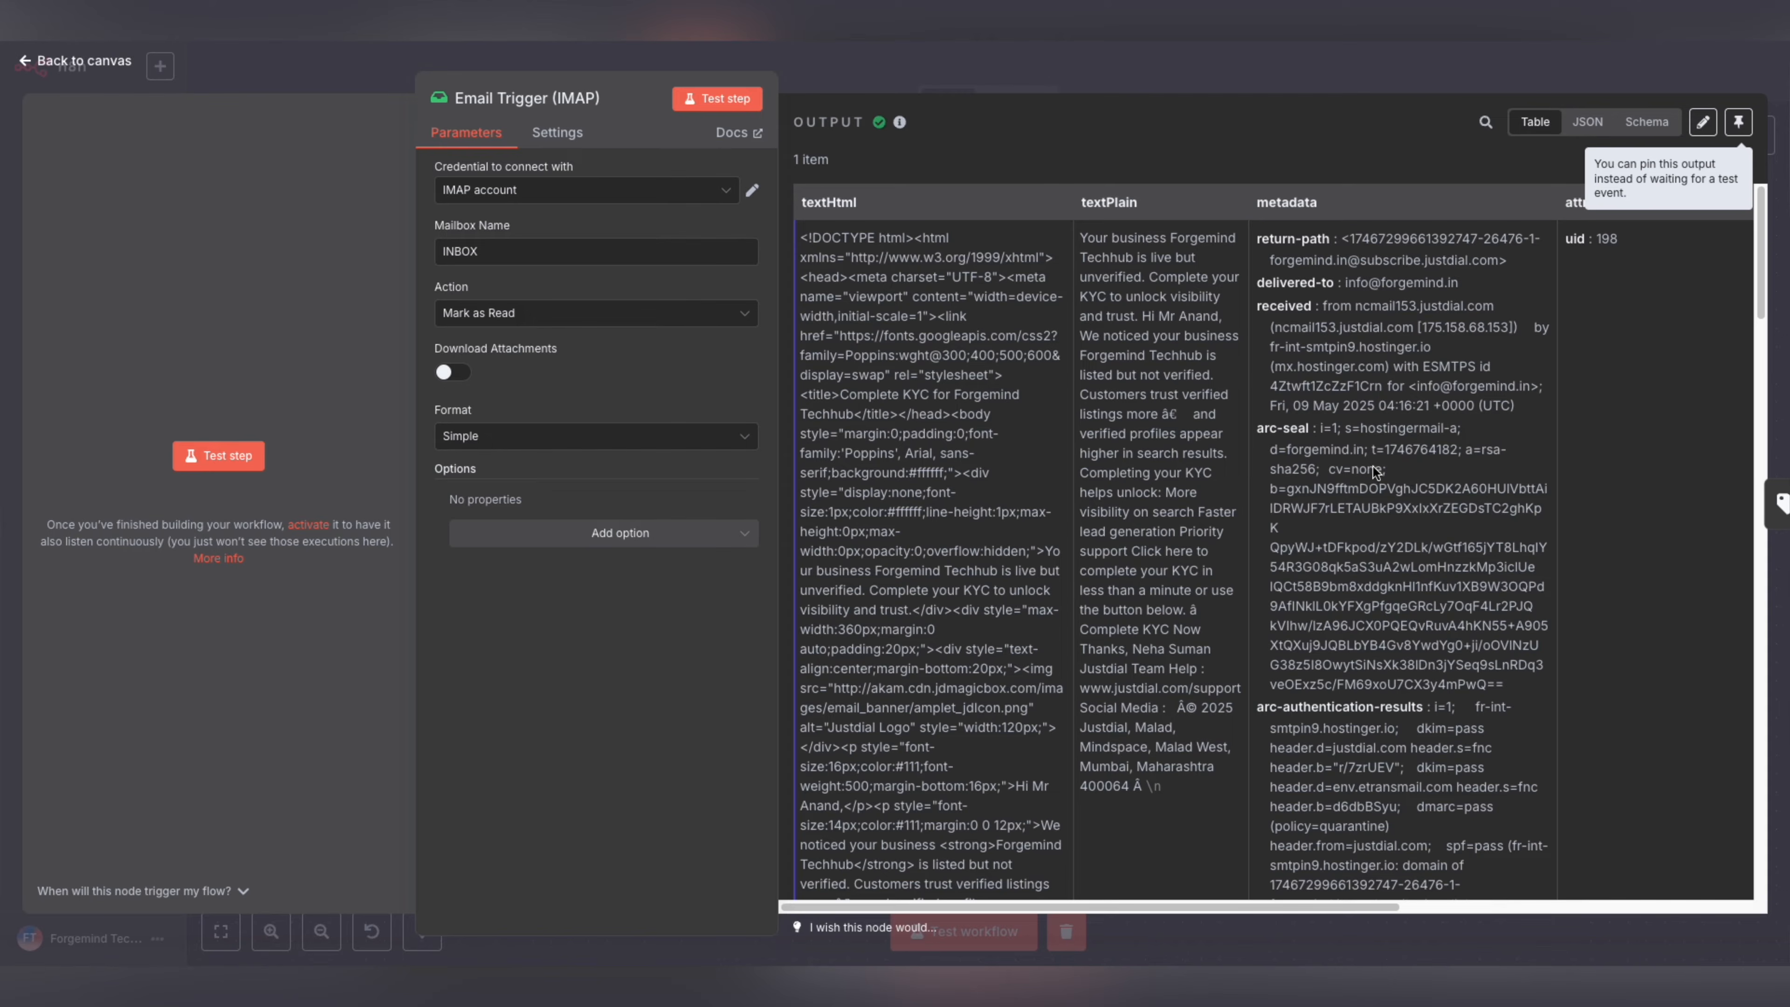
pyautogui.click(687, 98)
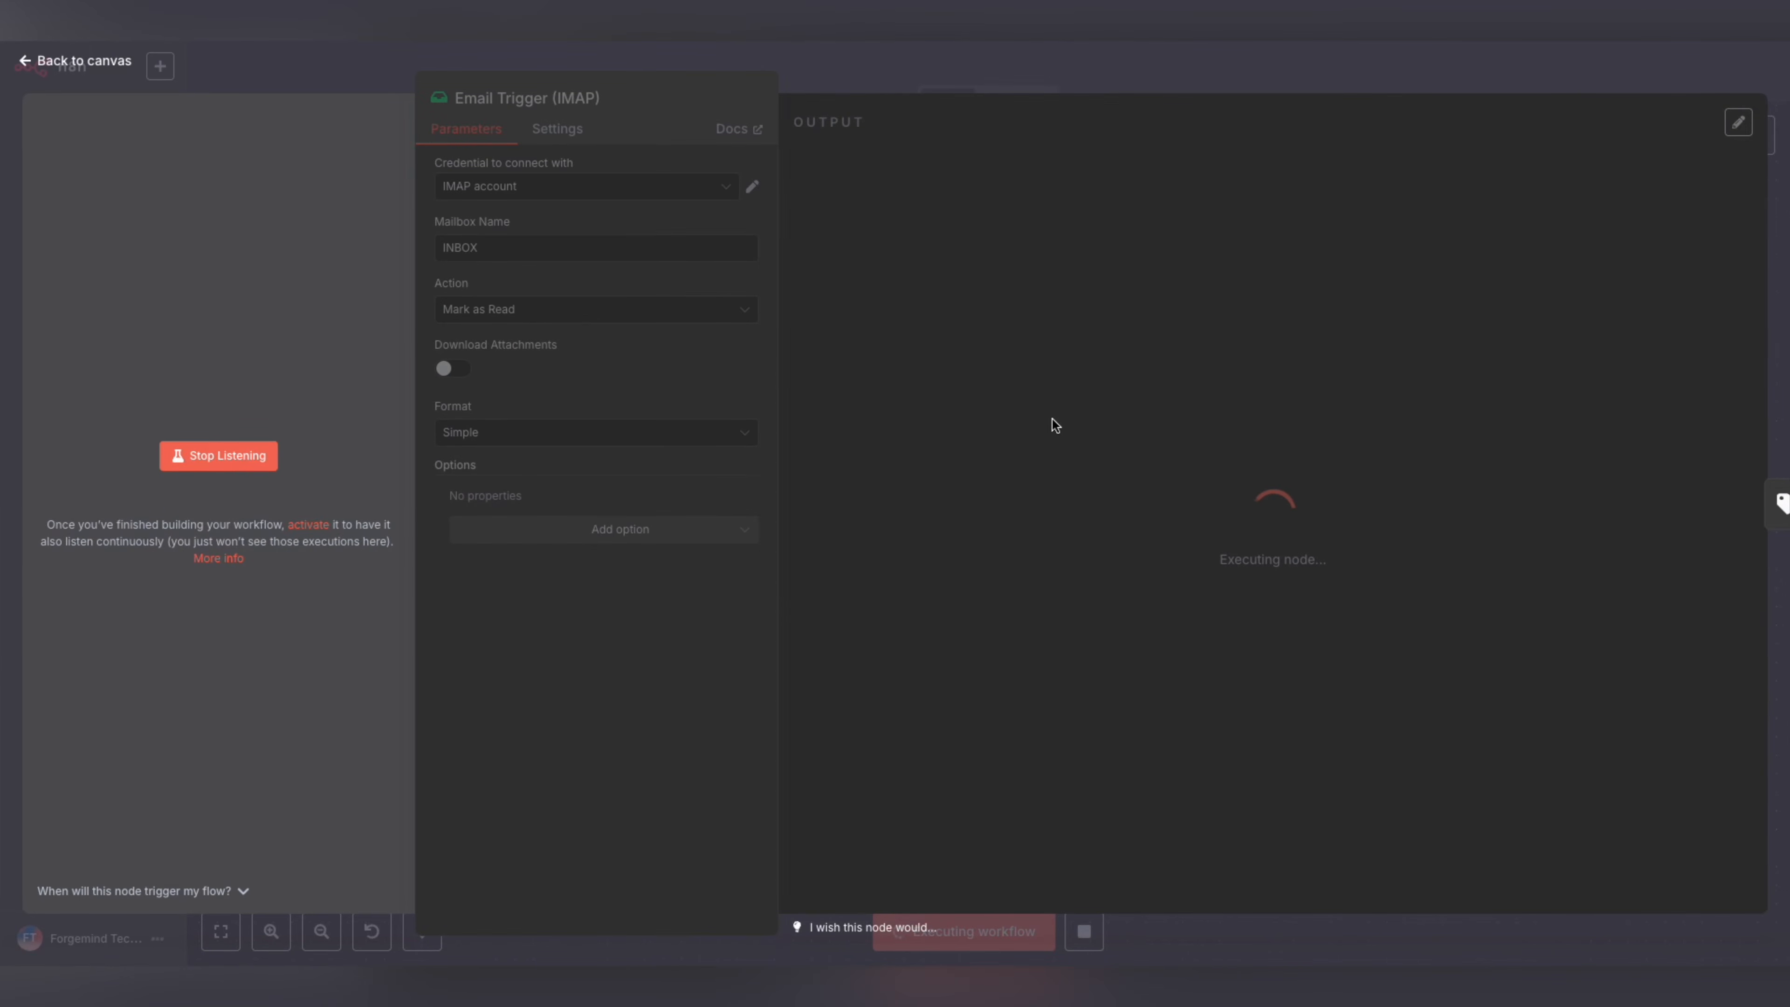
pyautogui.press('super+Tab')
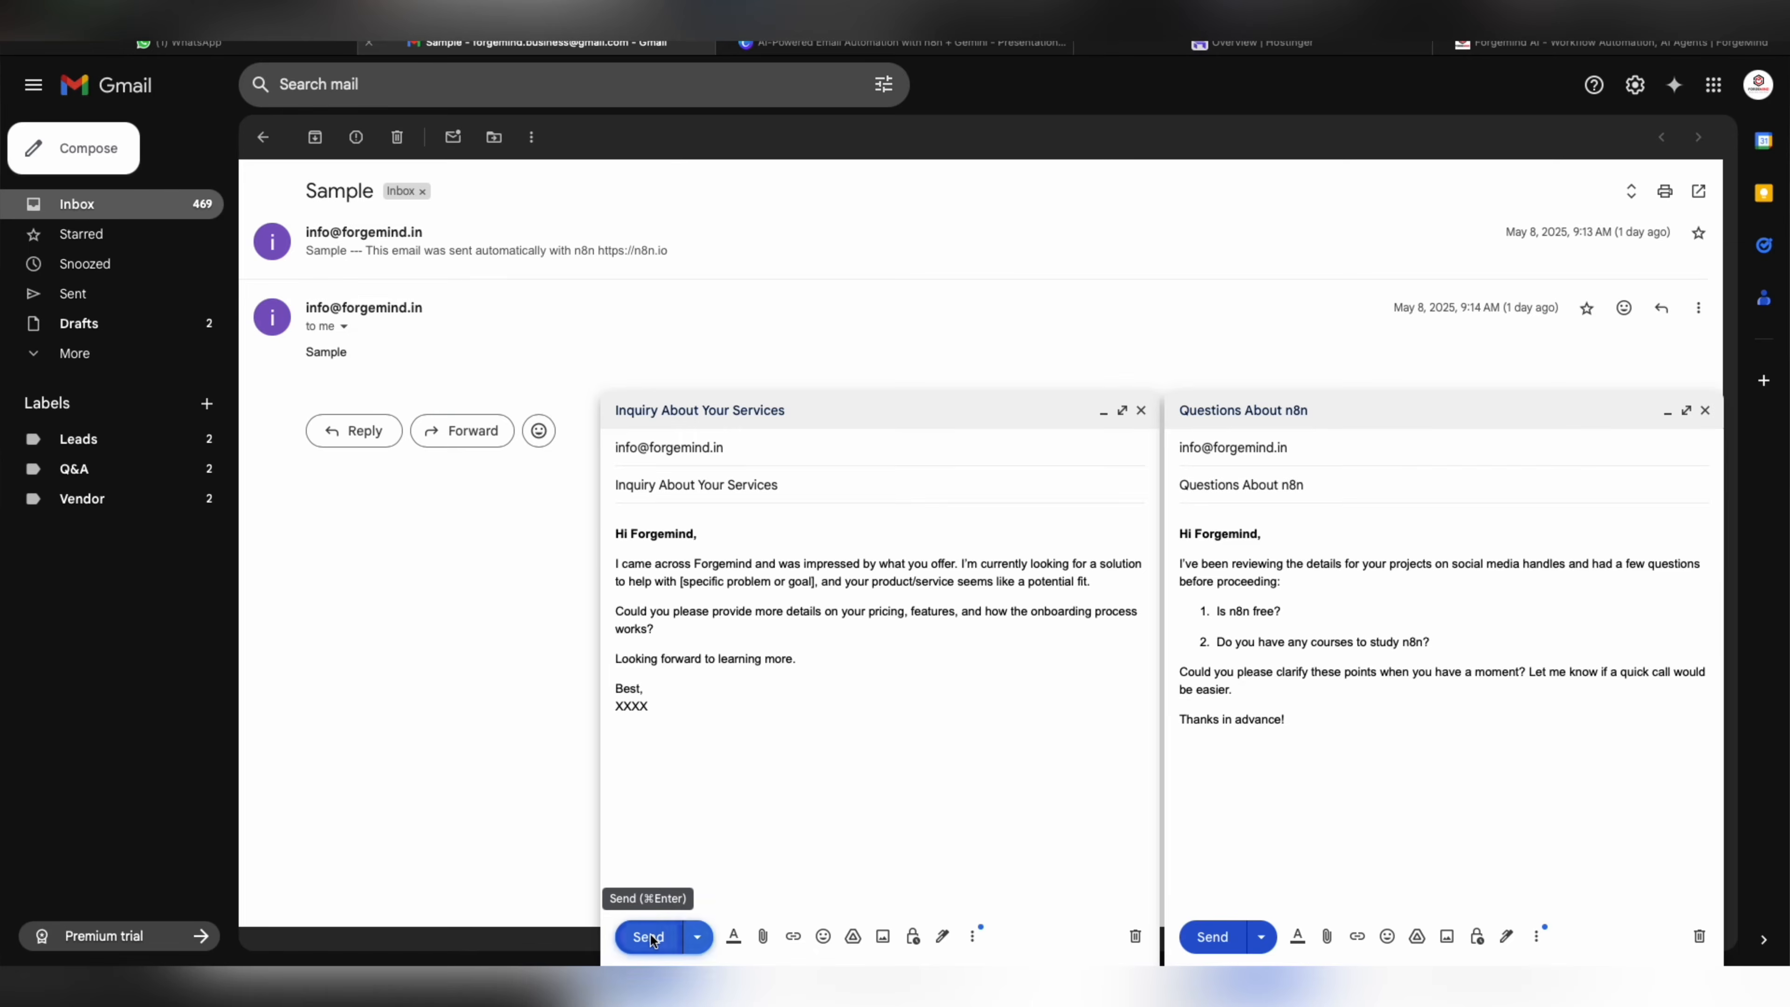
# - Send the drafted "Inquiry About Your Services" email, then check the Email Trigger (IMAP) output in n8n and close the node
pyautogui.click(651, 934)
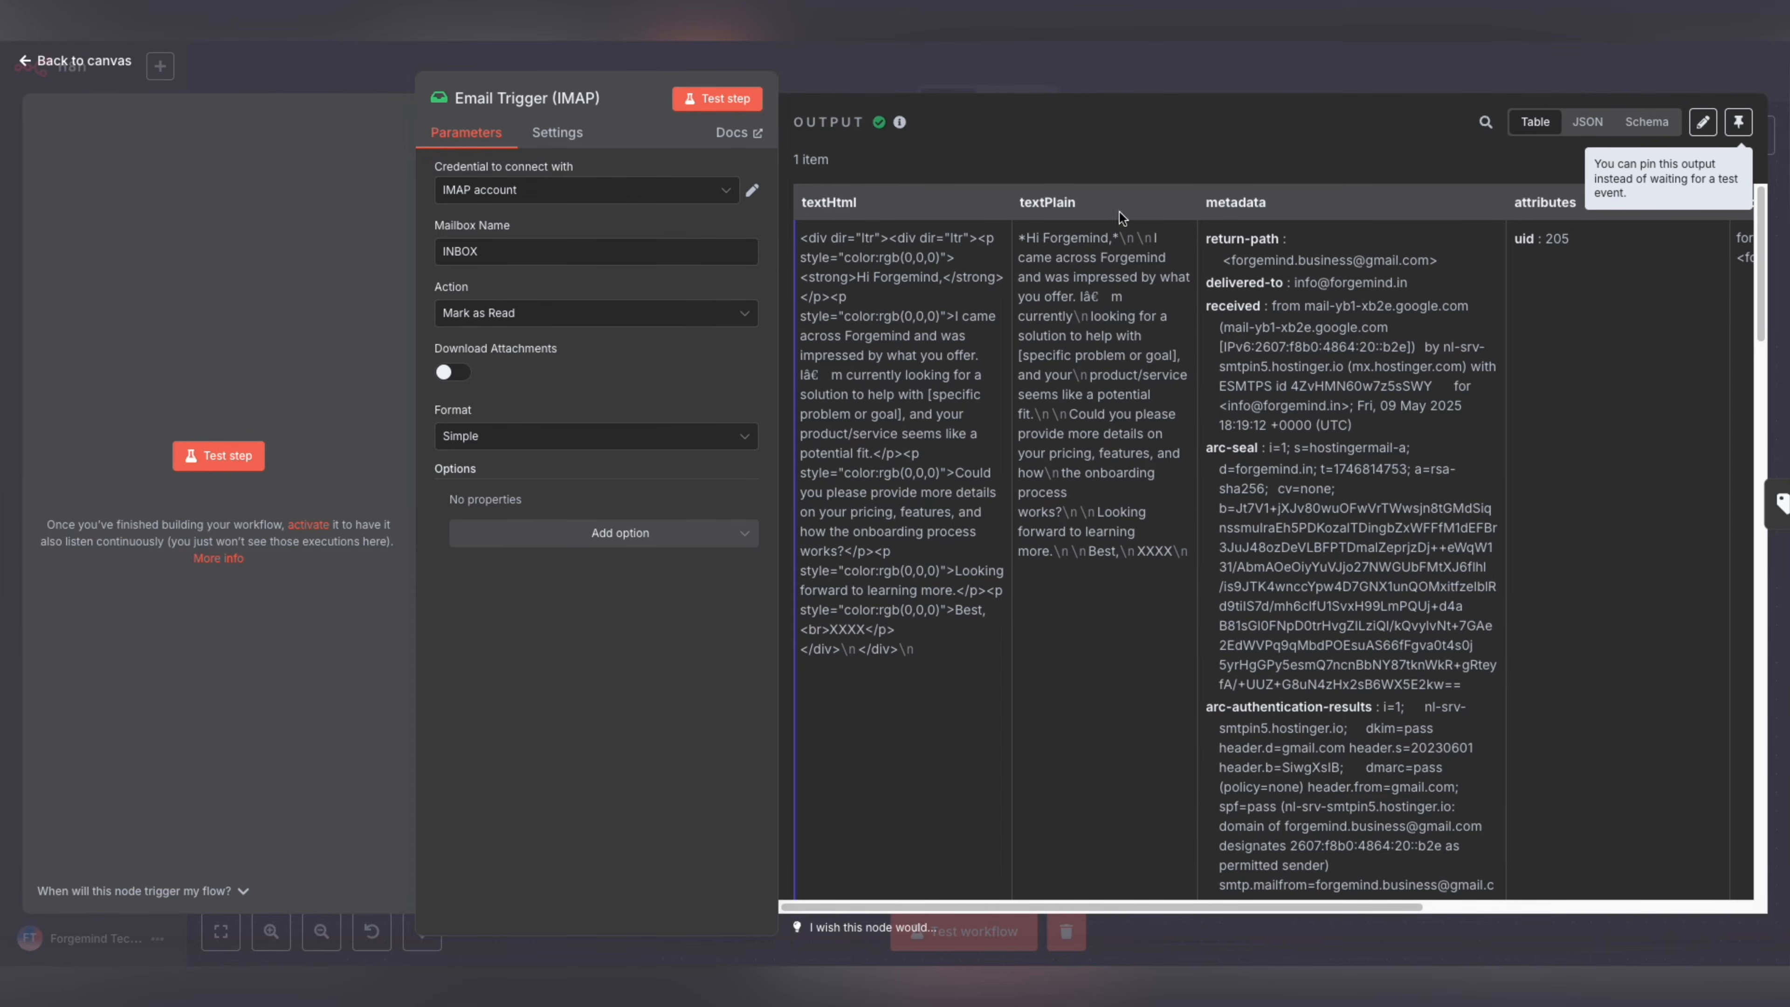
pyautogui.click(1140, 63)
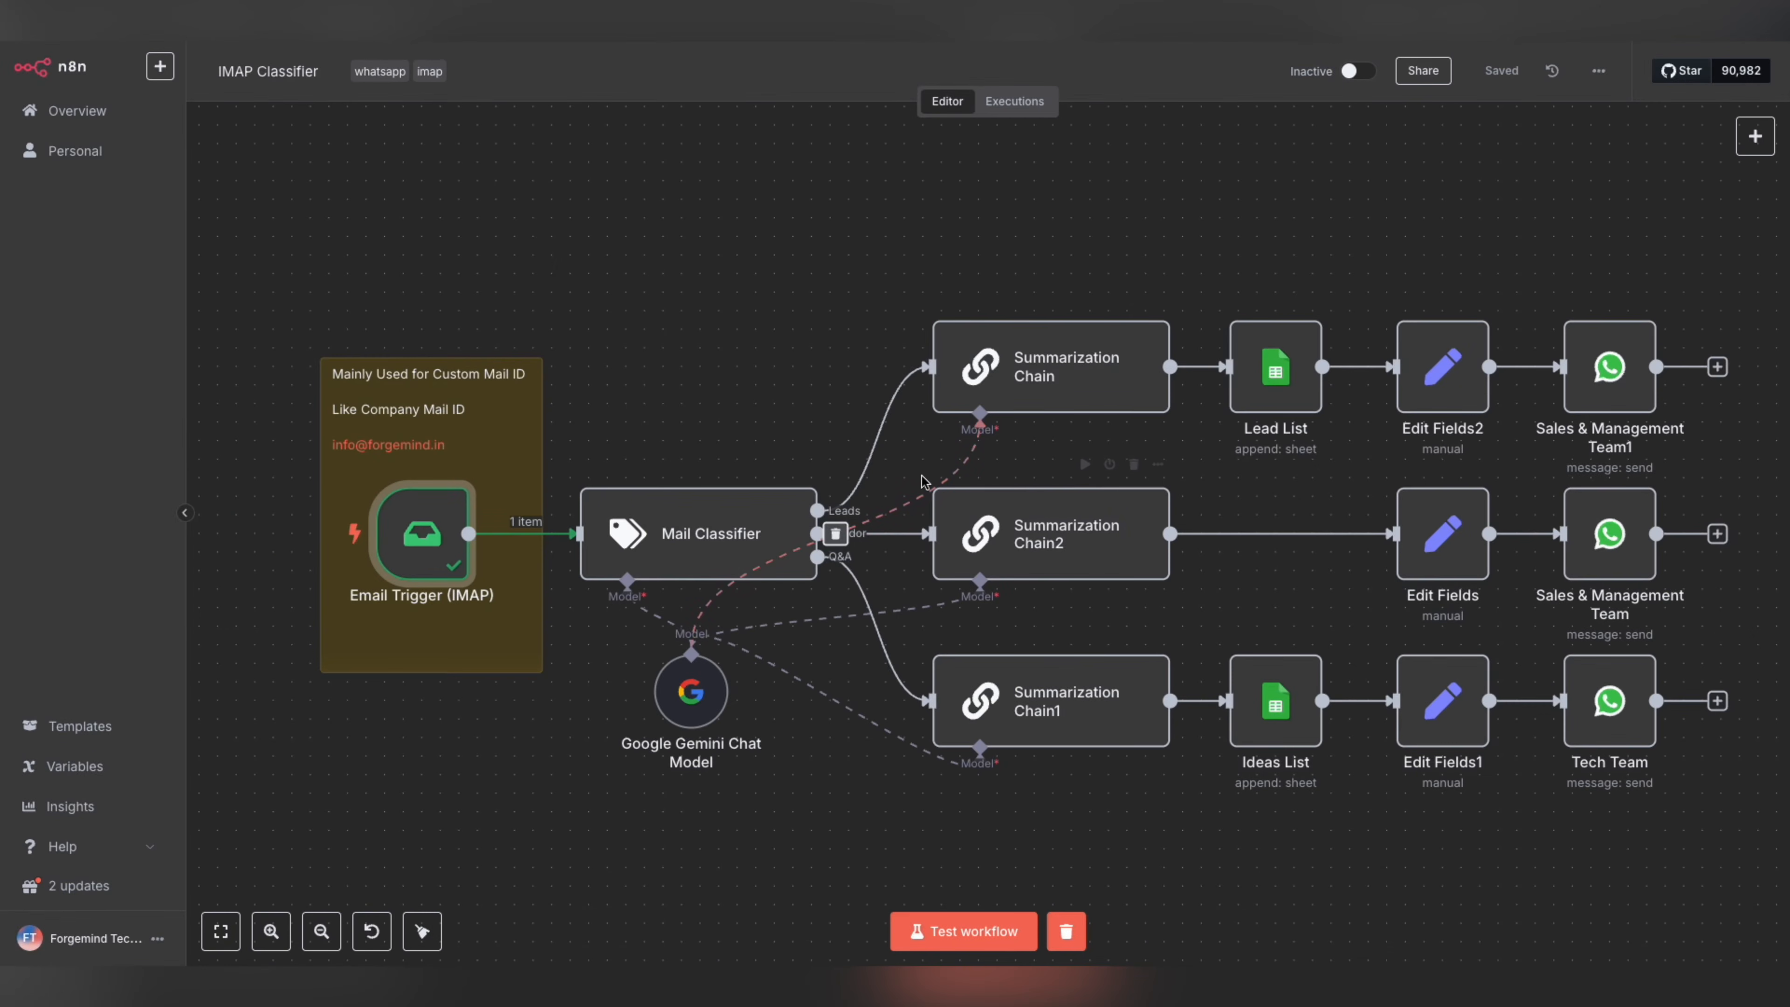
# - Inspect the Mail Classifier's expanded Text to Classify expression and test the node on the received inquiry email
pyautogui.doubleClick(732, 534)
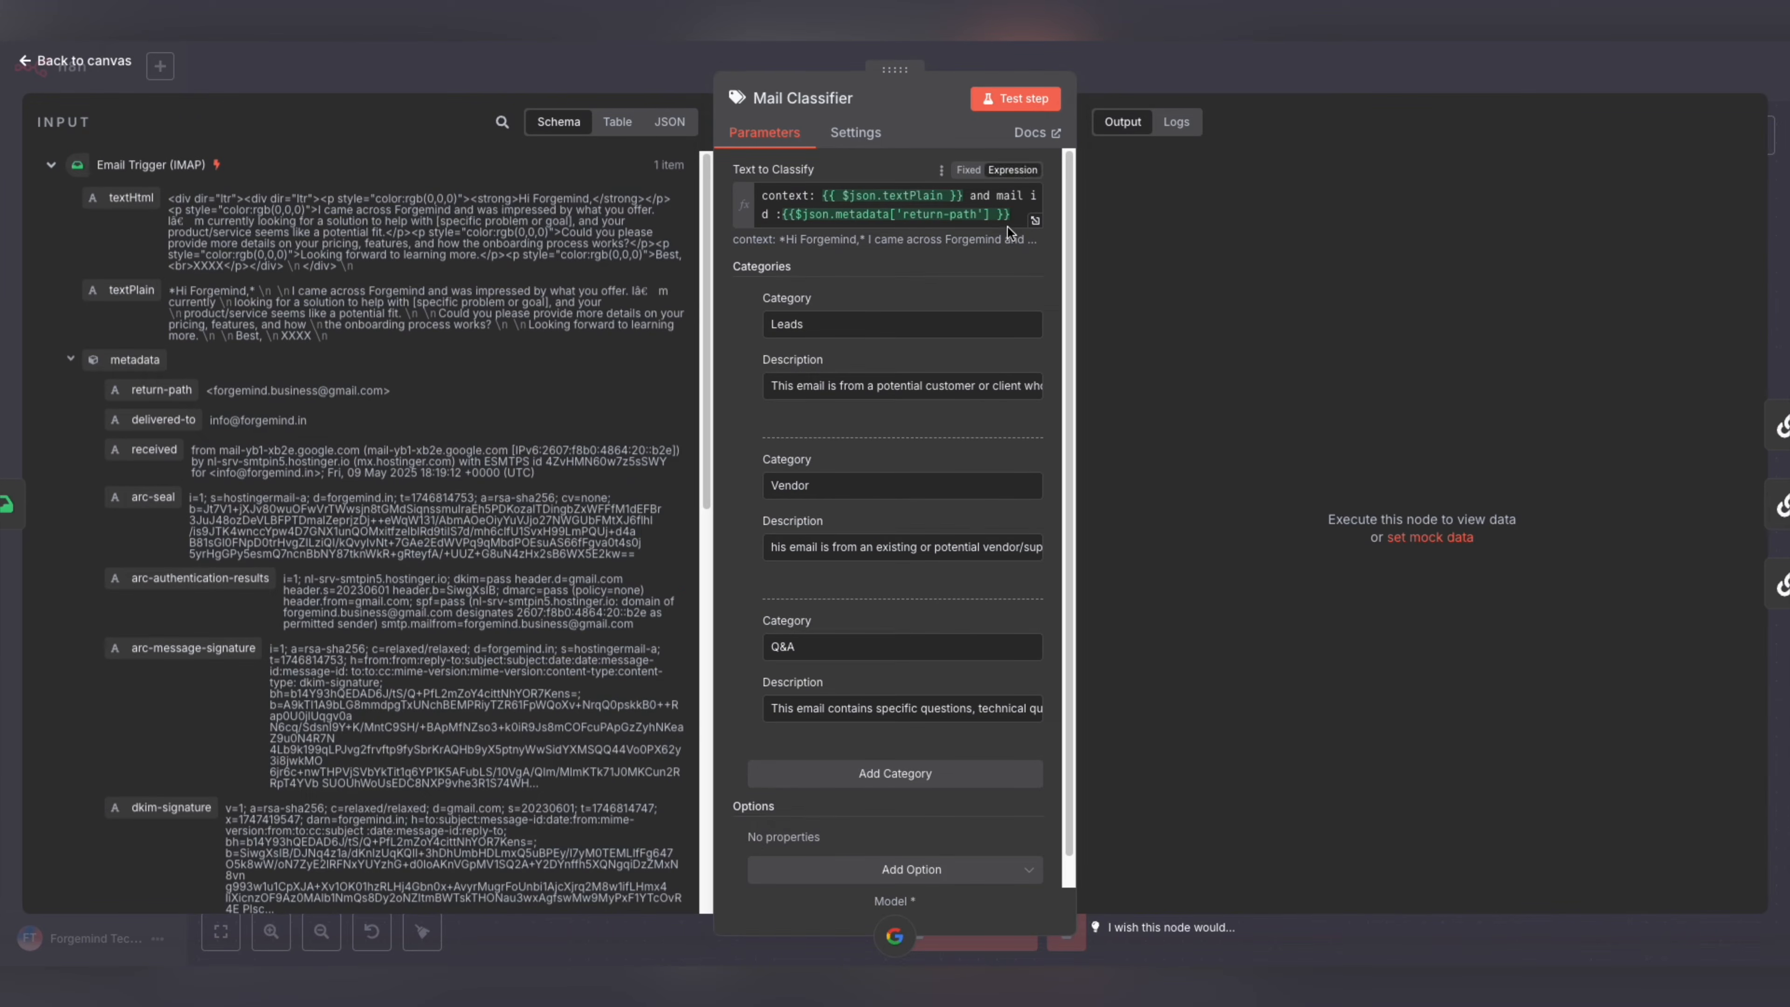
pyautogui.click(1035, 223)
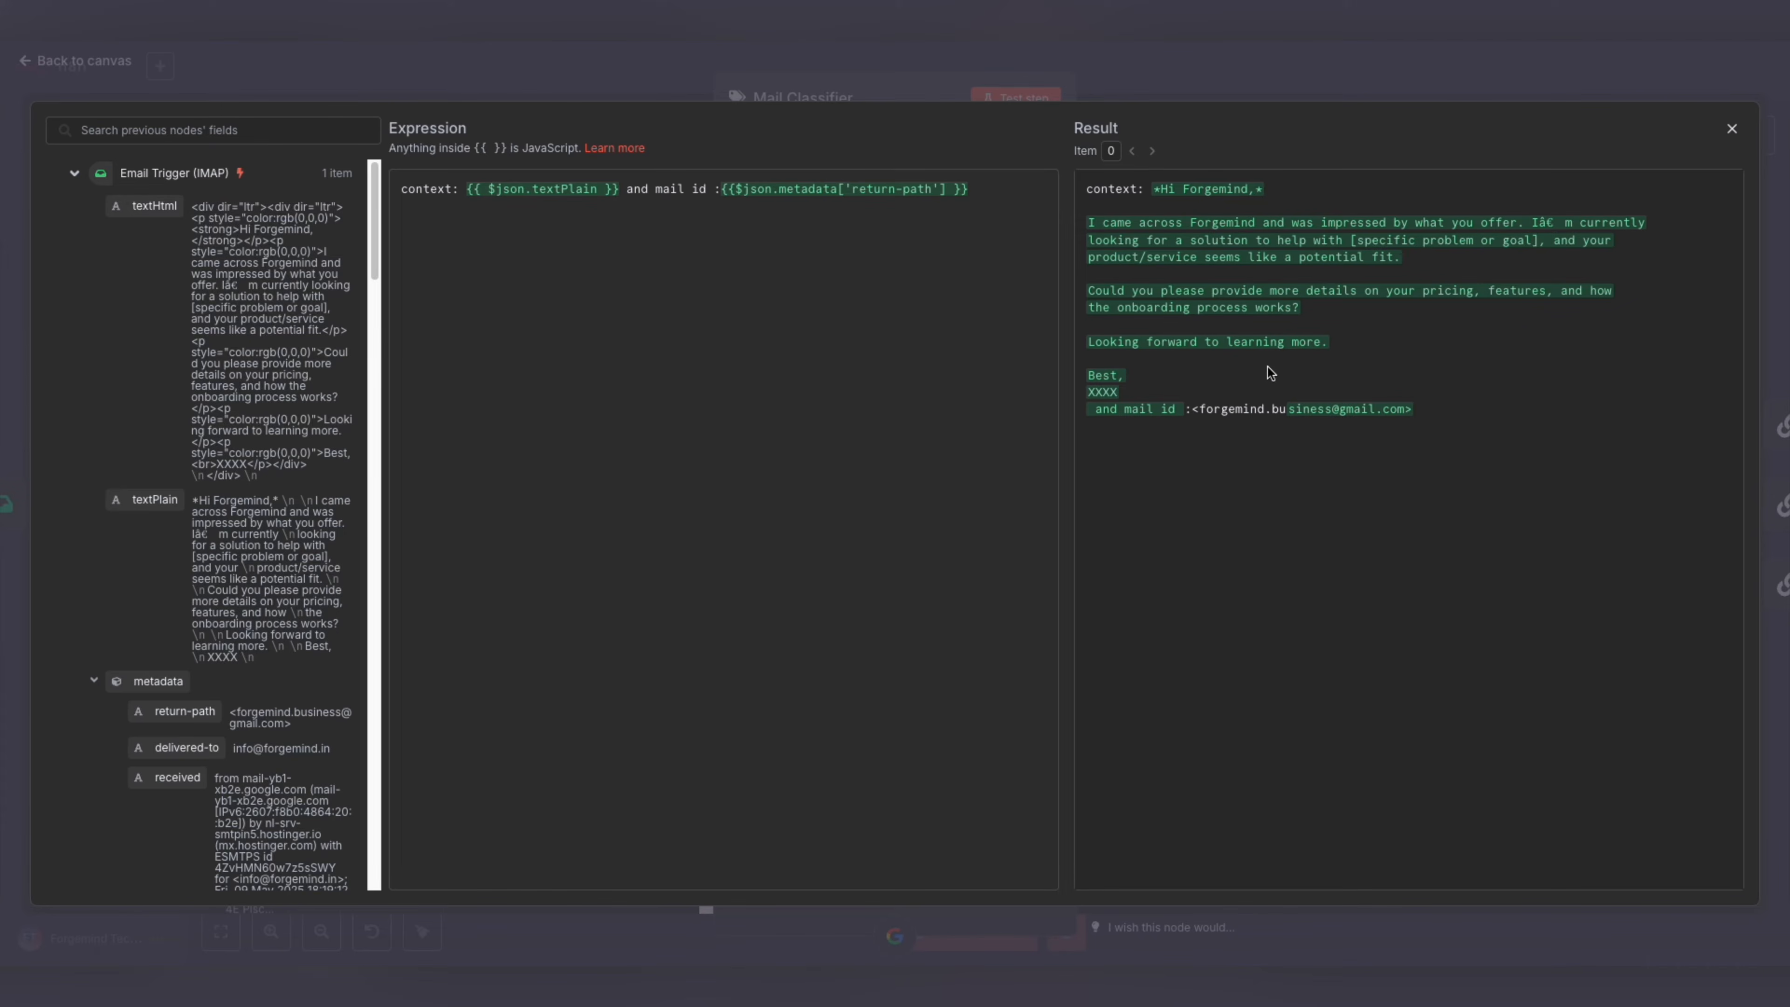
pyautogui.click(1320, 83)
pyautogui.click(1008, 104)
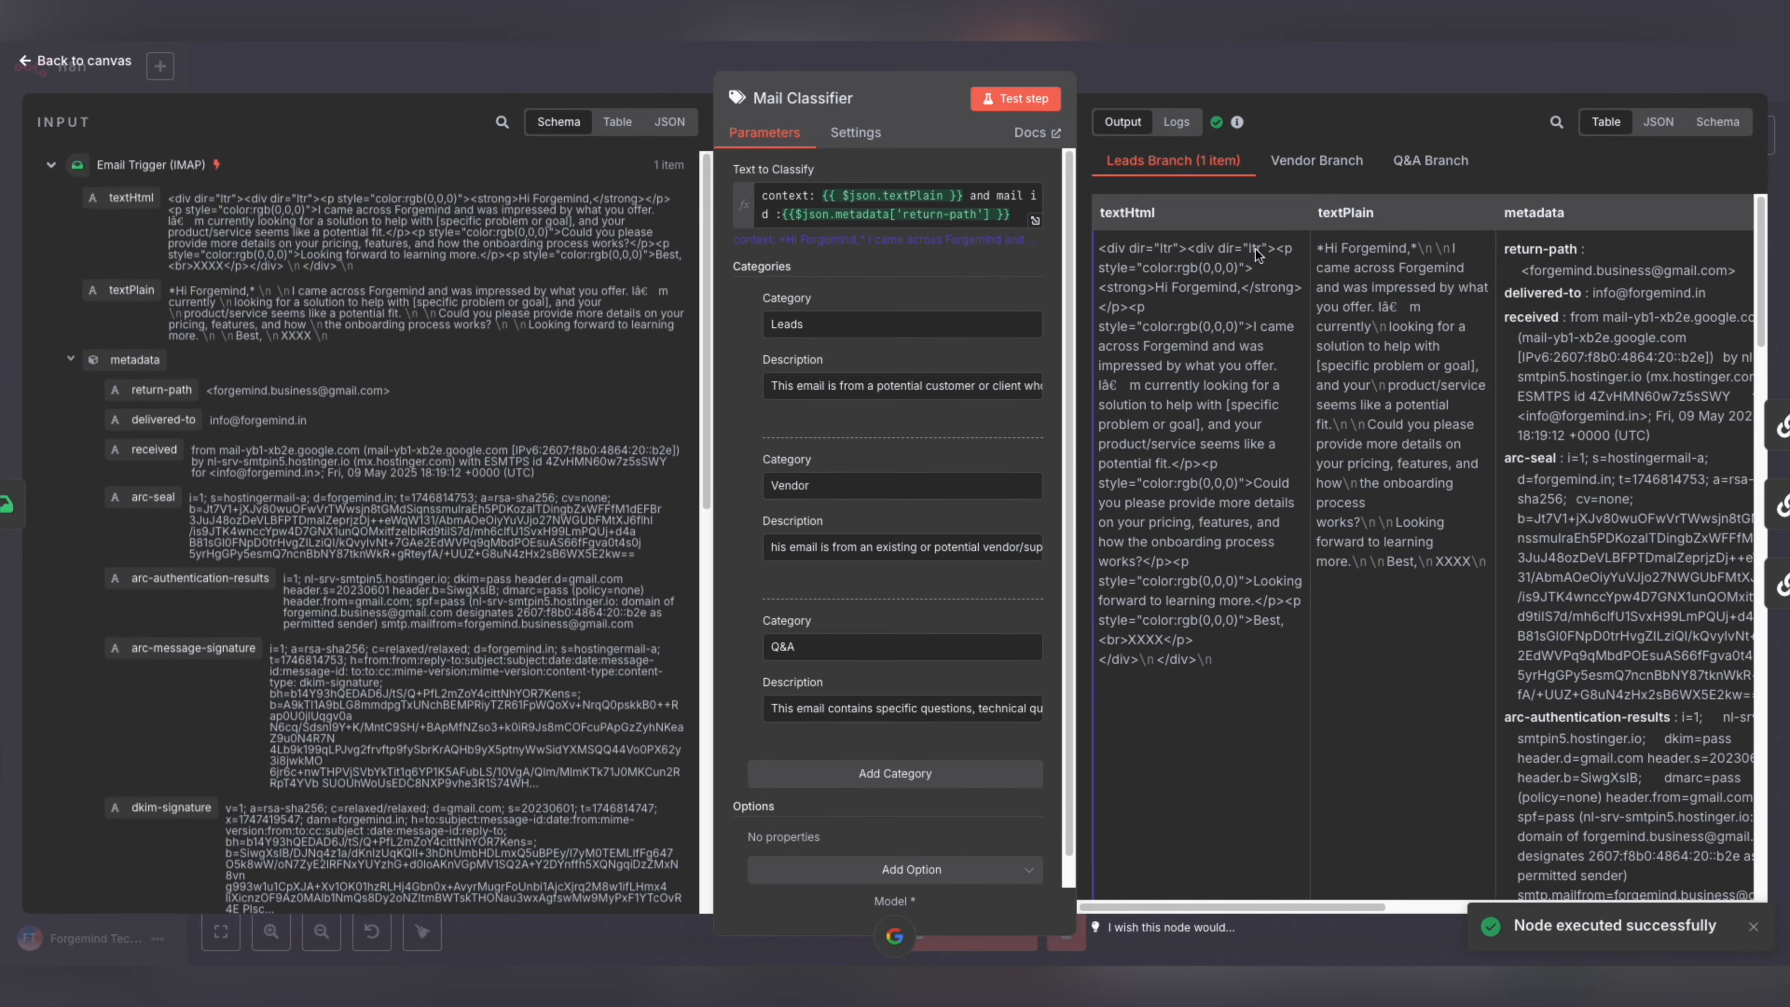
pyautogui.click(1254, 71)
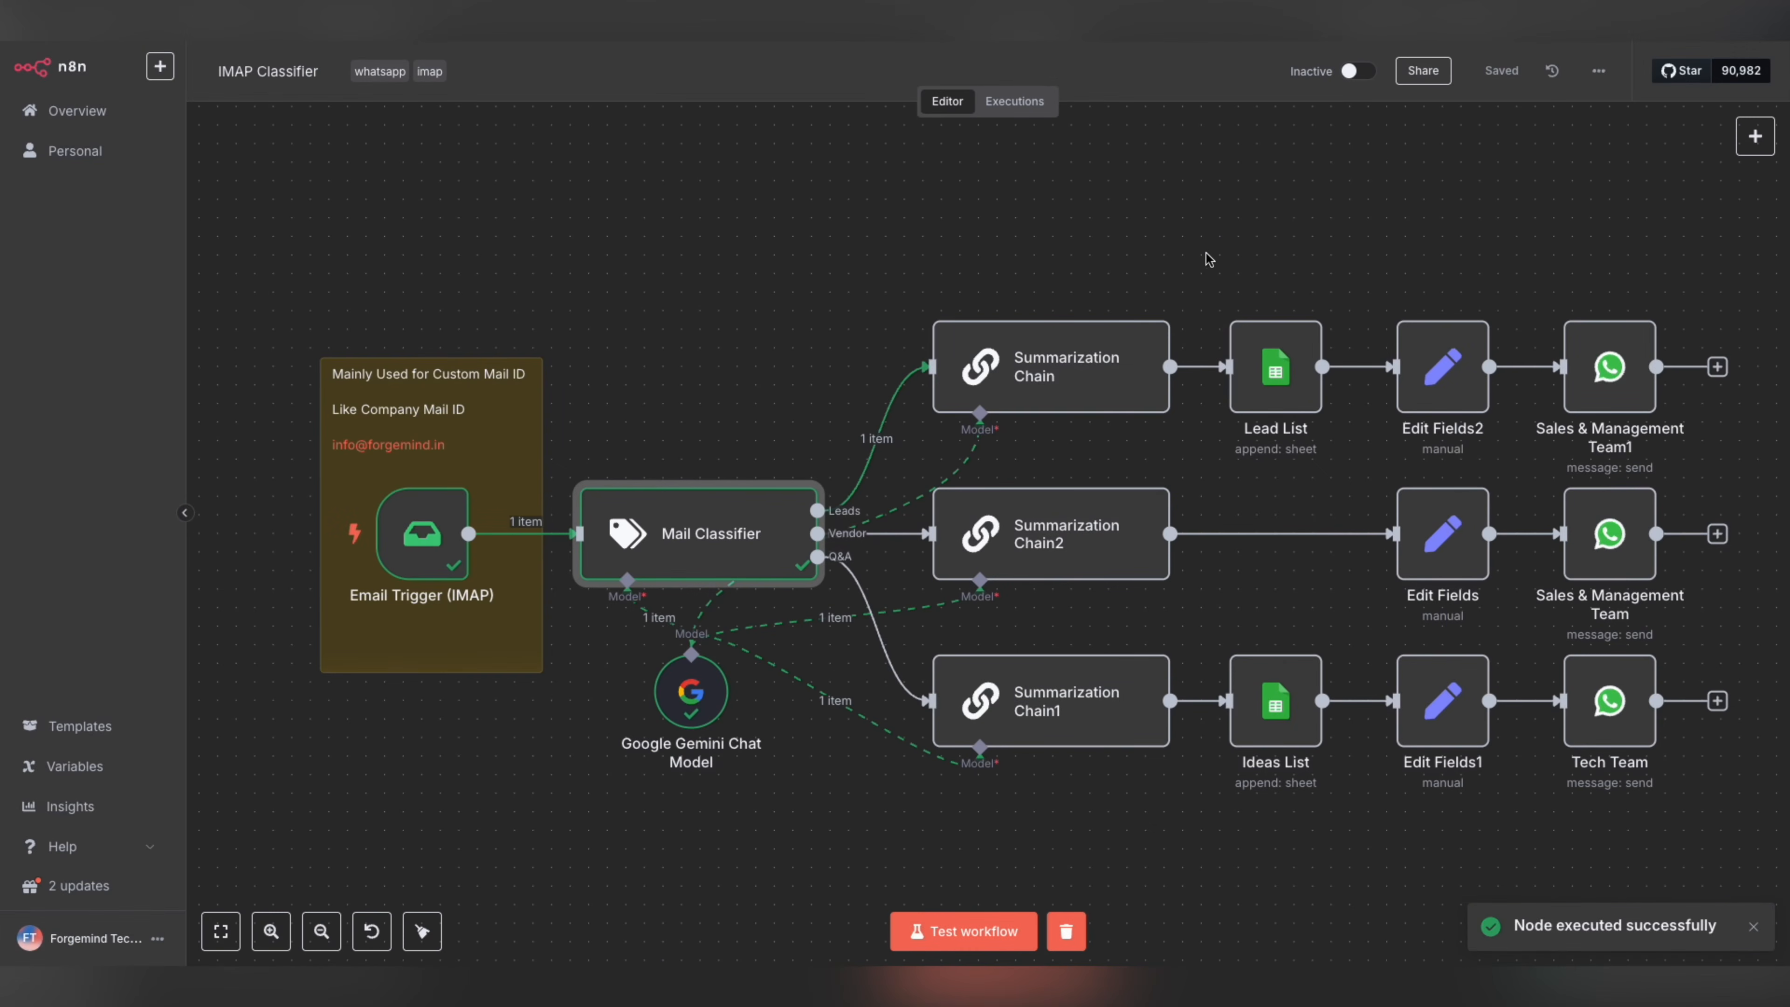
# - Review the resolved prompt of the Leads branch's Summarization Chain and test the node to generate the email summary
pyautogui.click(1089, 341)
pyautogui.doubleClick(1089, 341)
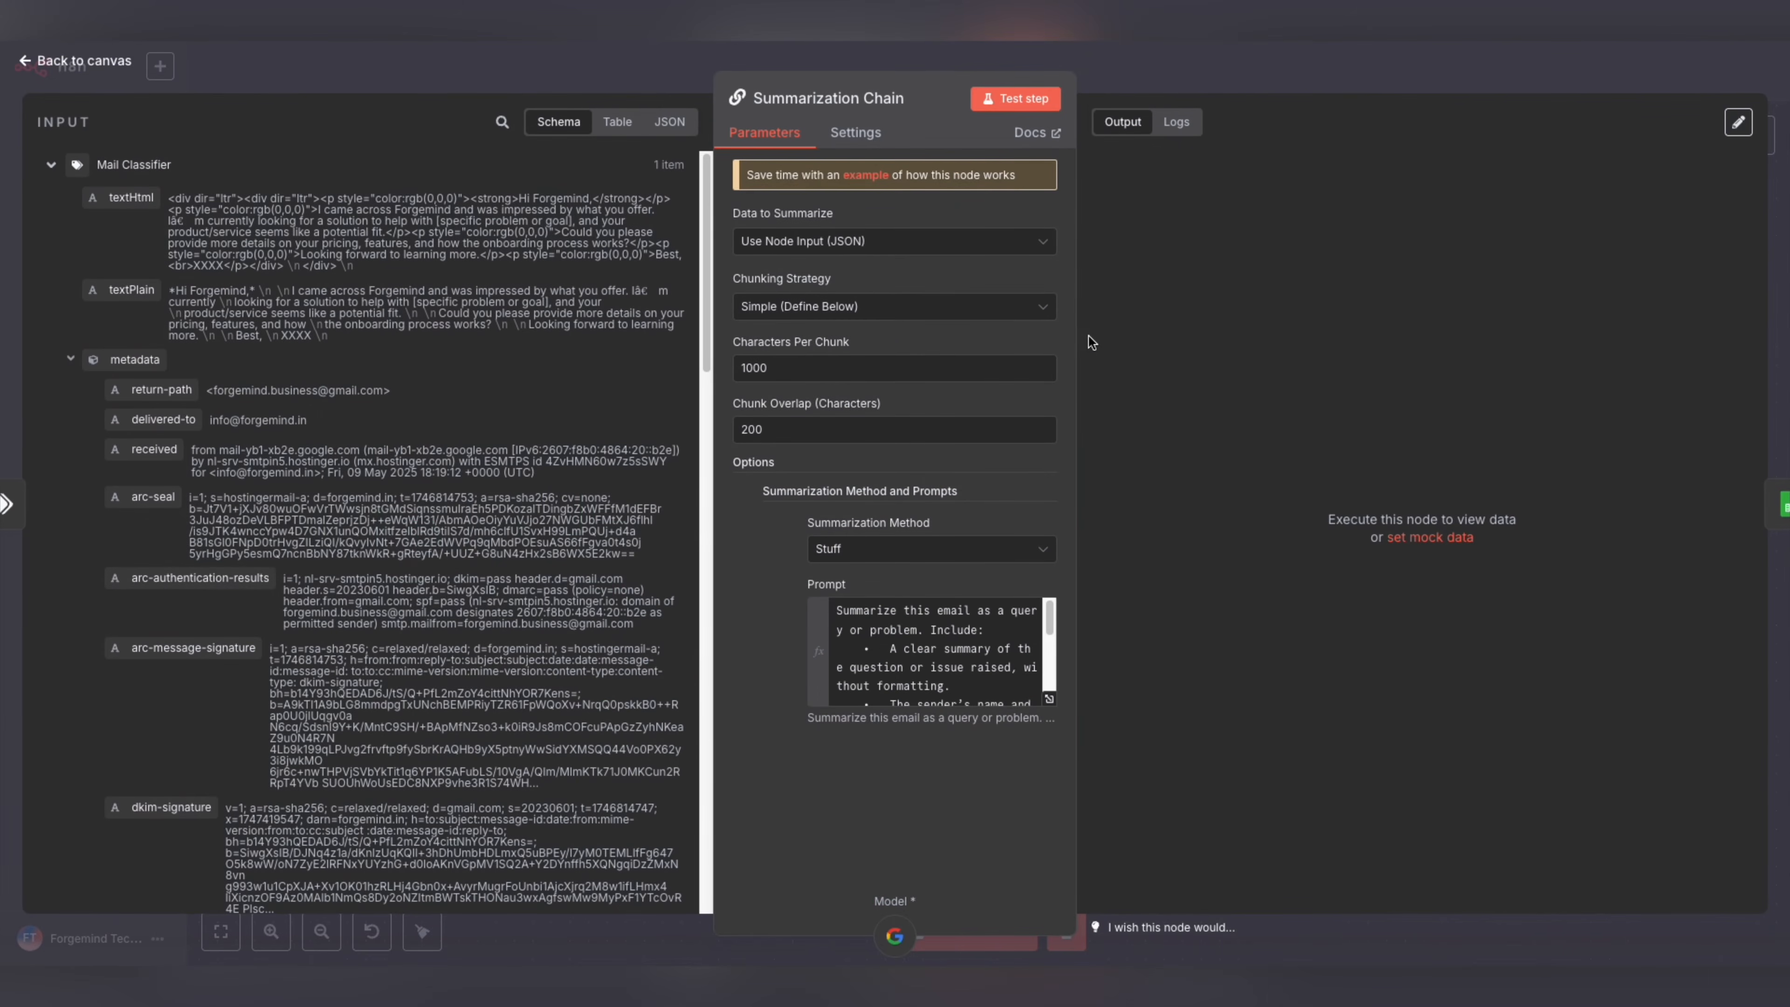
pyautogui.click(1048, 695)
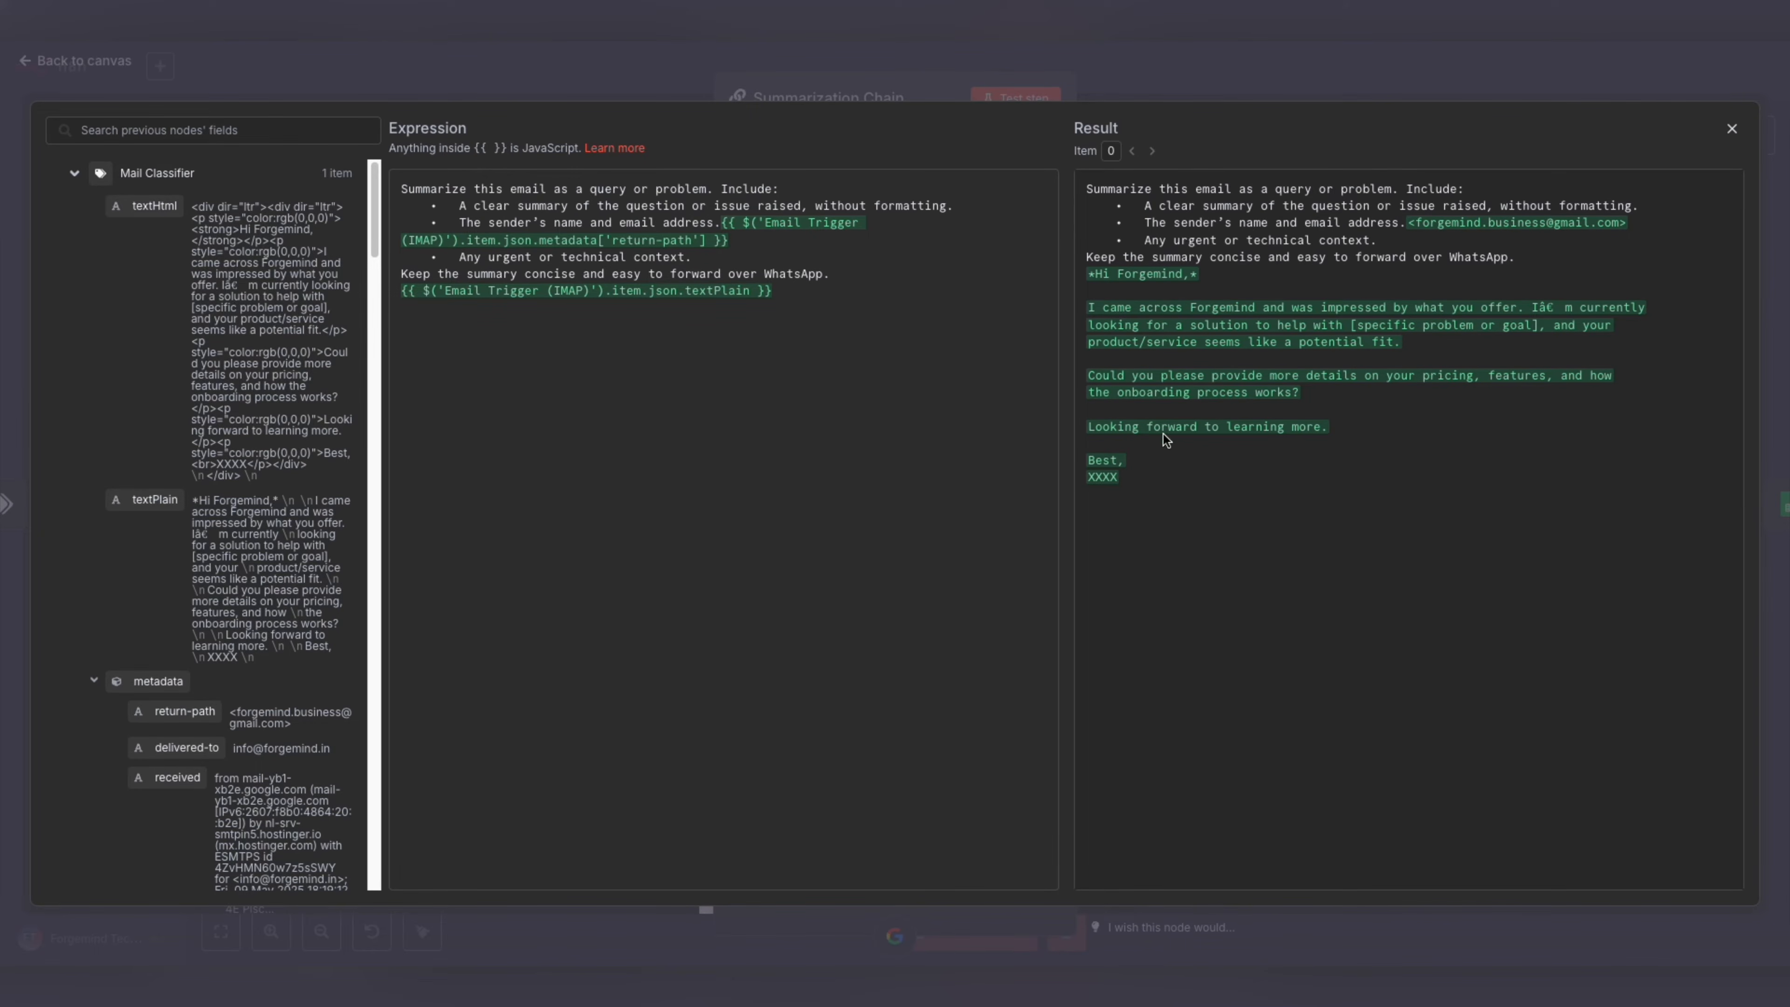
pyautogui.moveTo(1139, 486); pyautogui.dragTo(1086, 275)
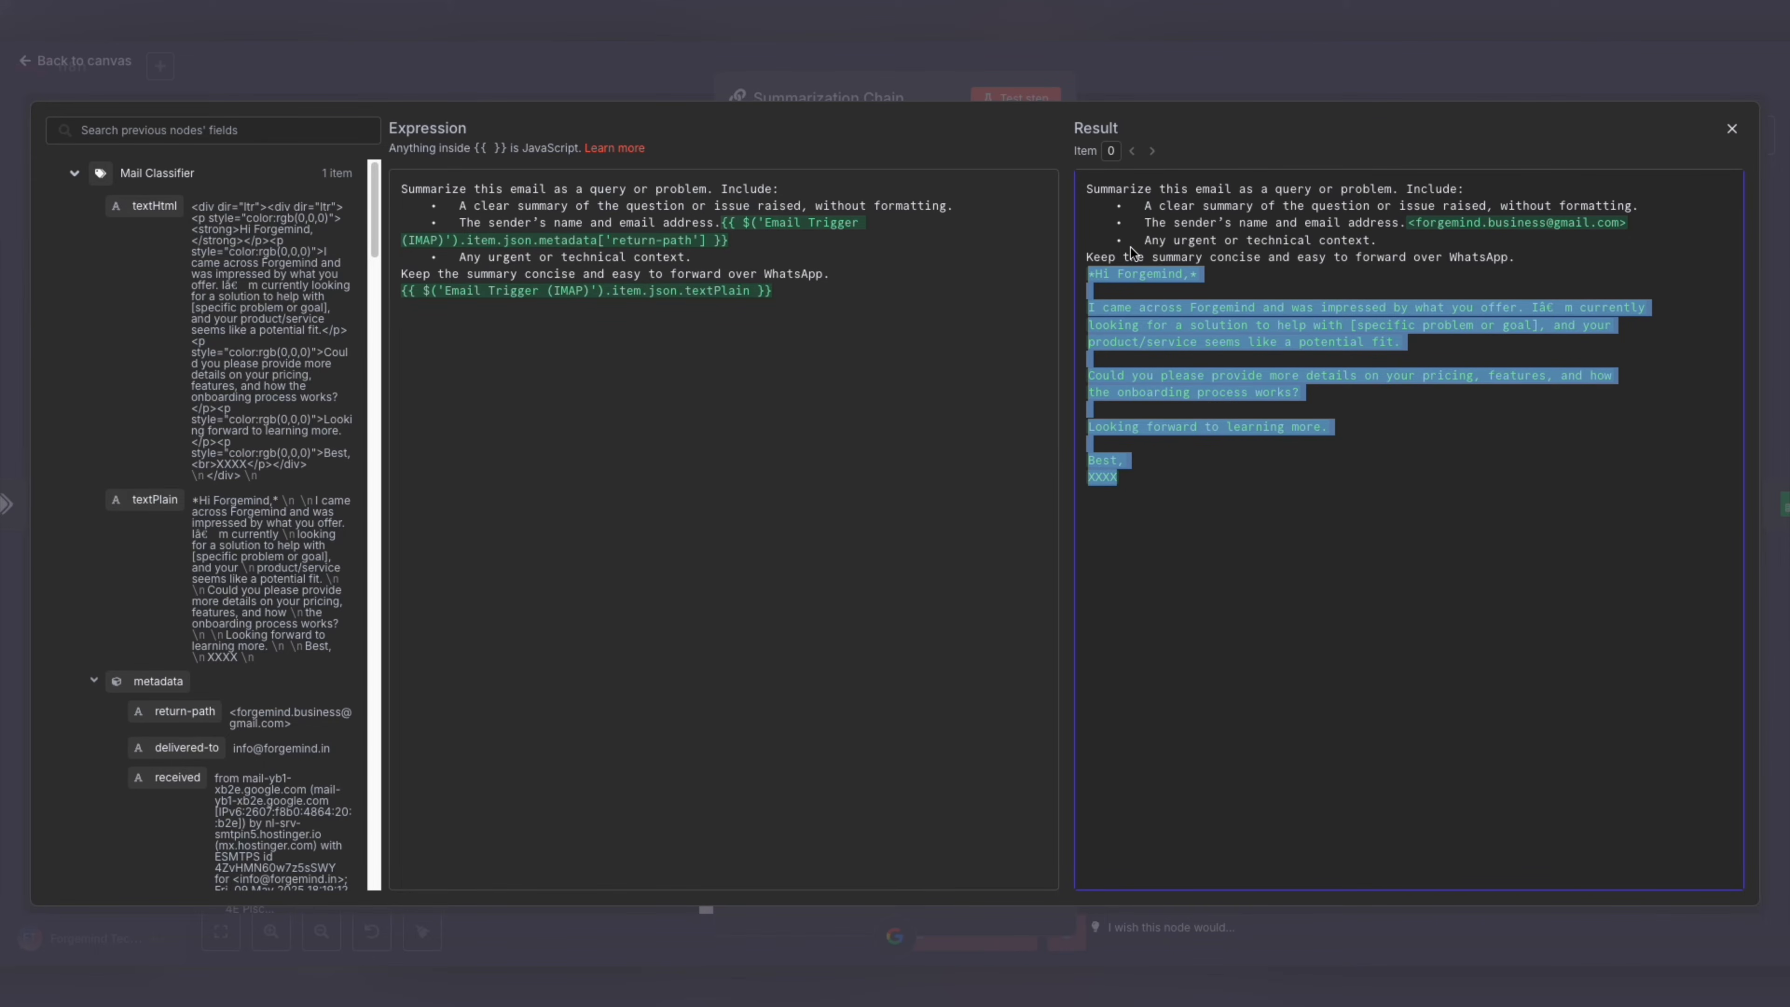
pyautogui.click(1221, 73)
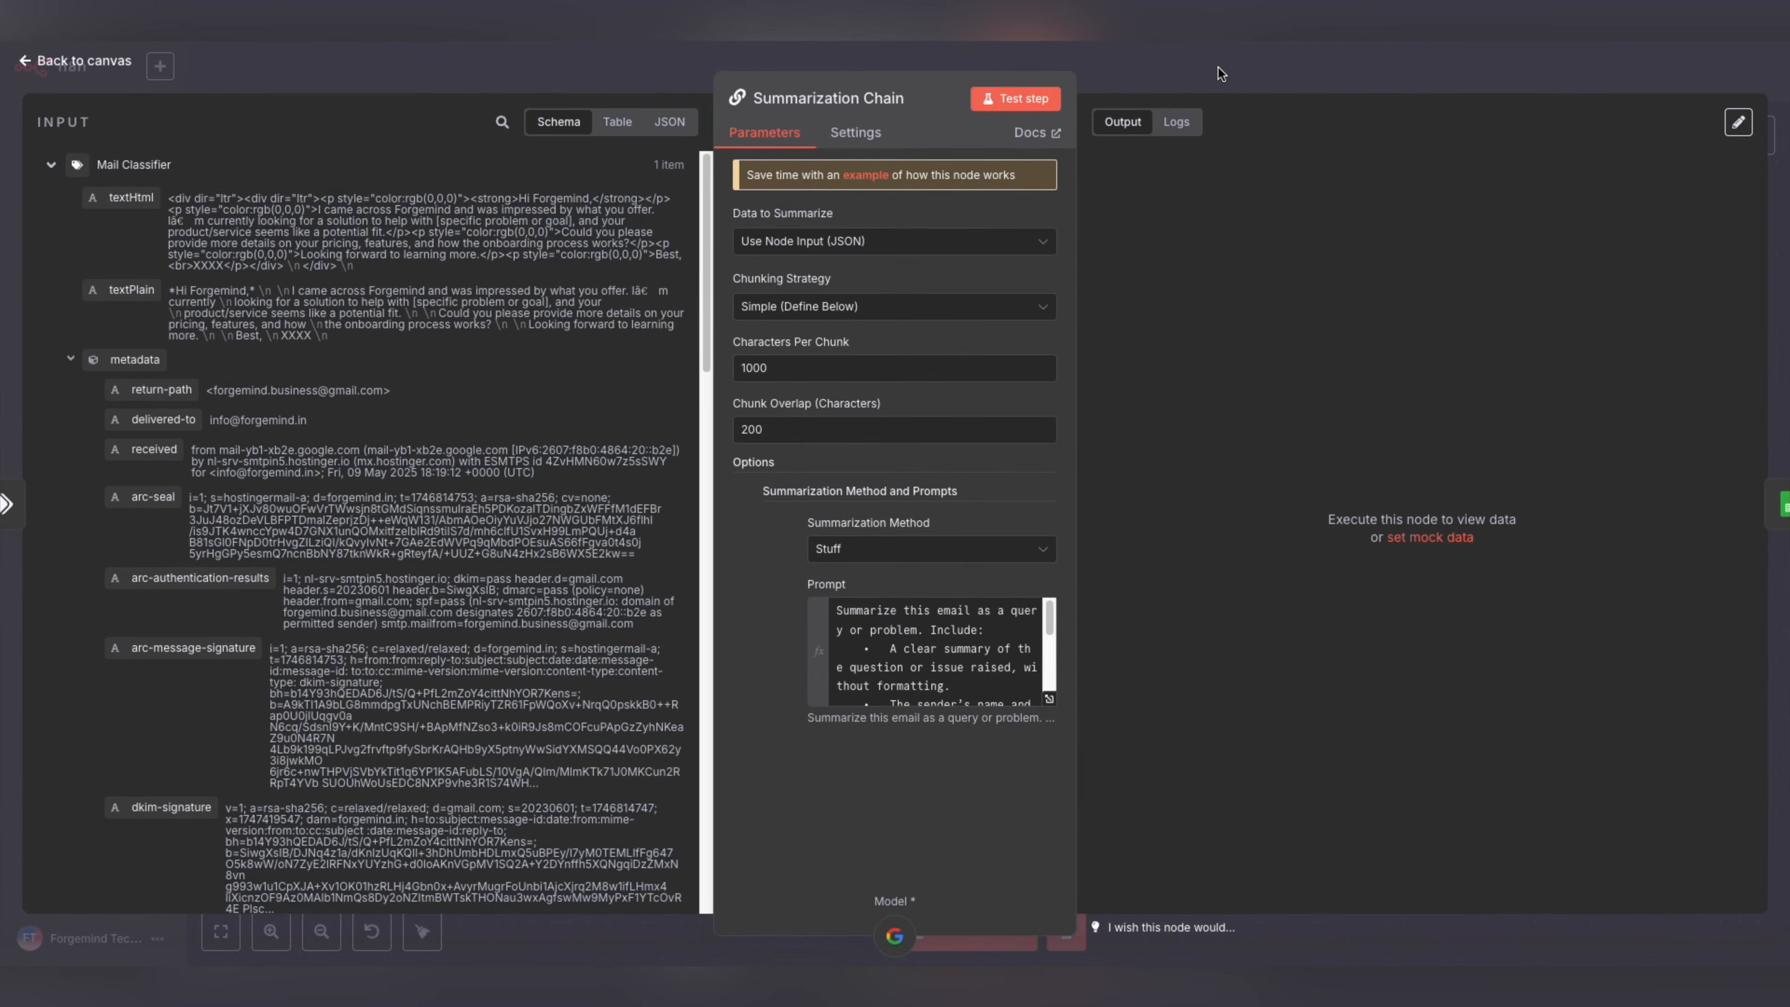
pyautogui.click(1040, 95)
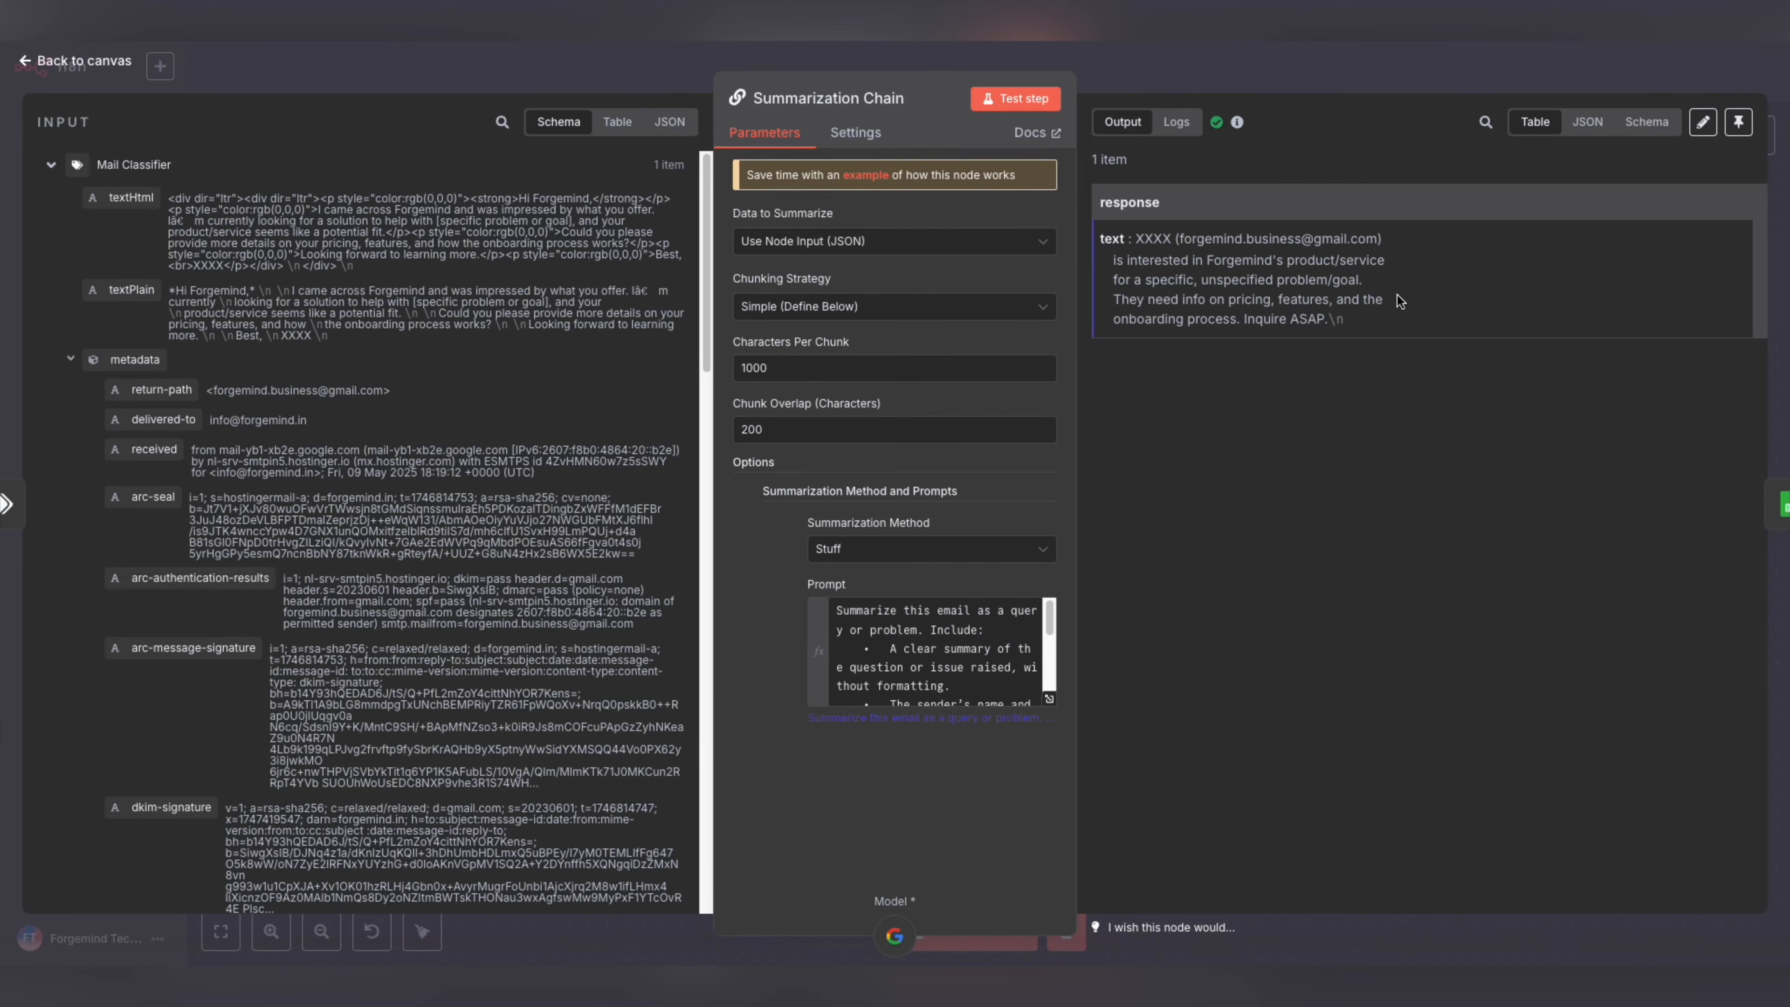
pyautogui.click(1331, 73)
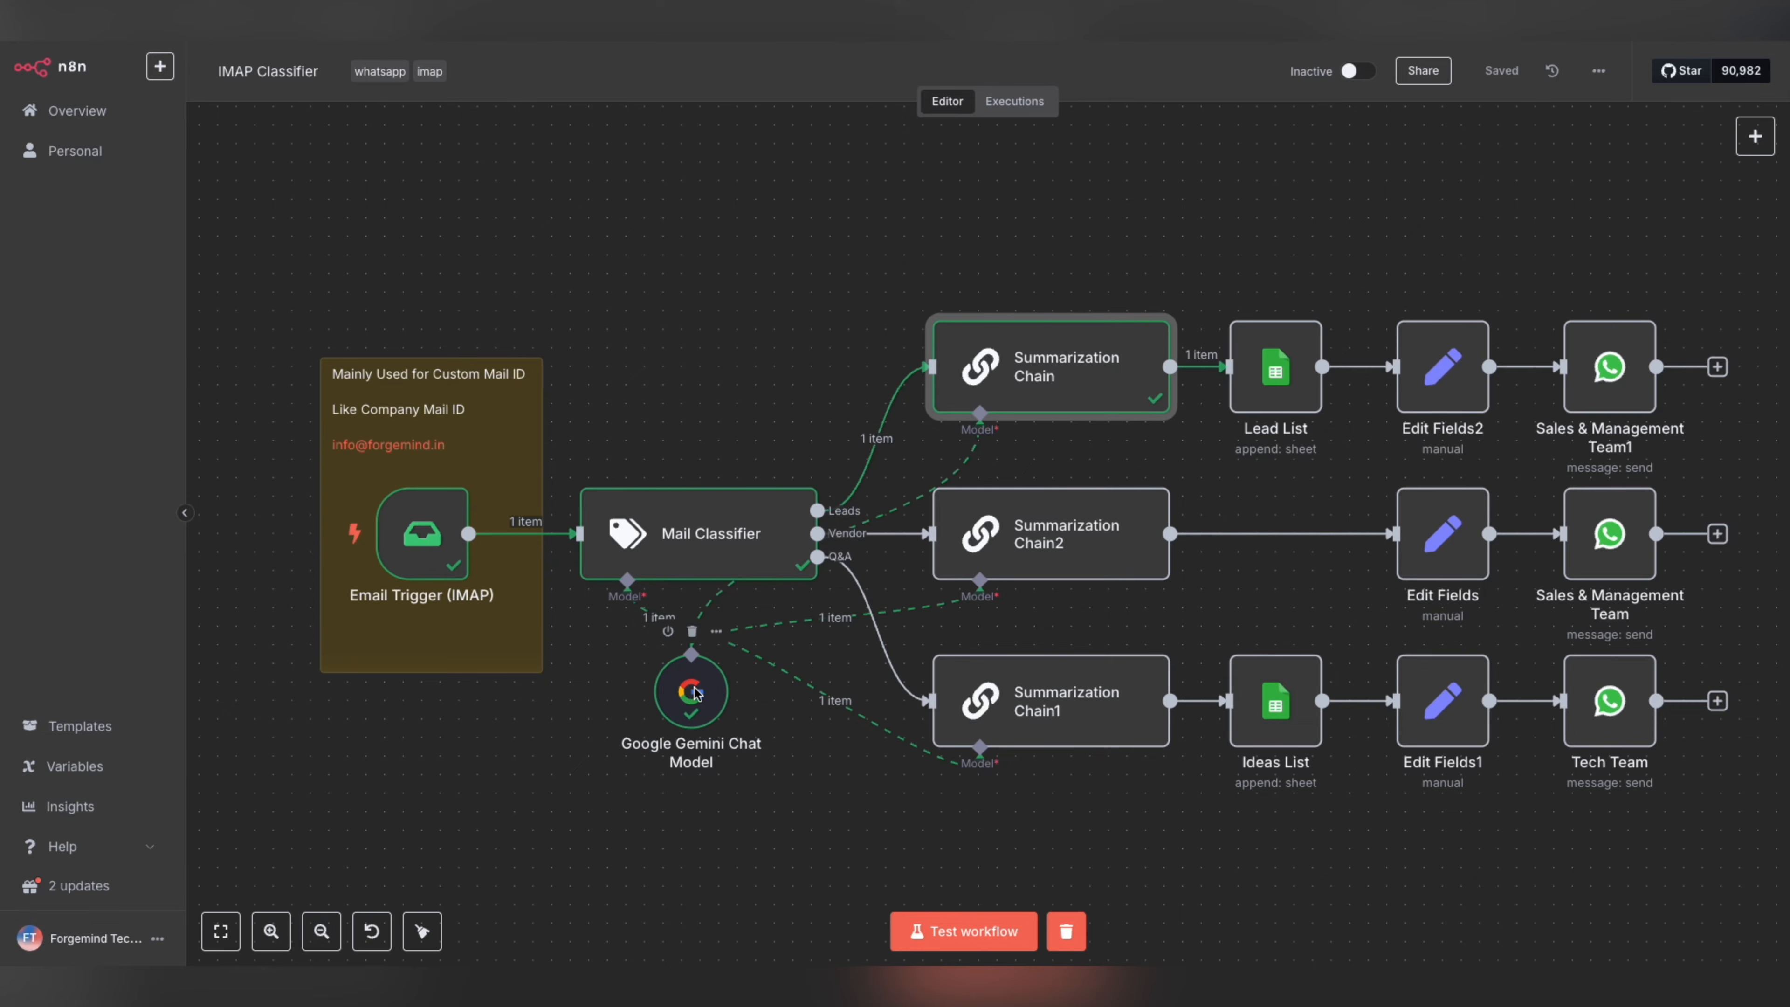
# - Check the Lead List node's column mappings and test it to append the lead to Sheet1 of Leads List
pyautogui.doubleClick(1276, 374)
pyautogui.scroll(-1, 962, 465)
pyautogui.scroll(-3, 962, 465)
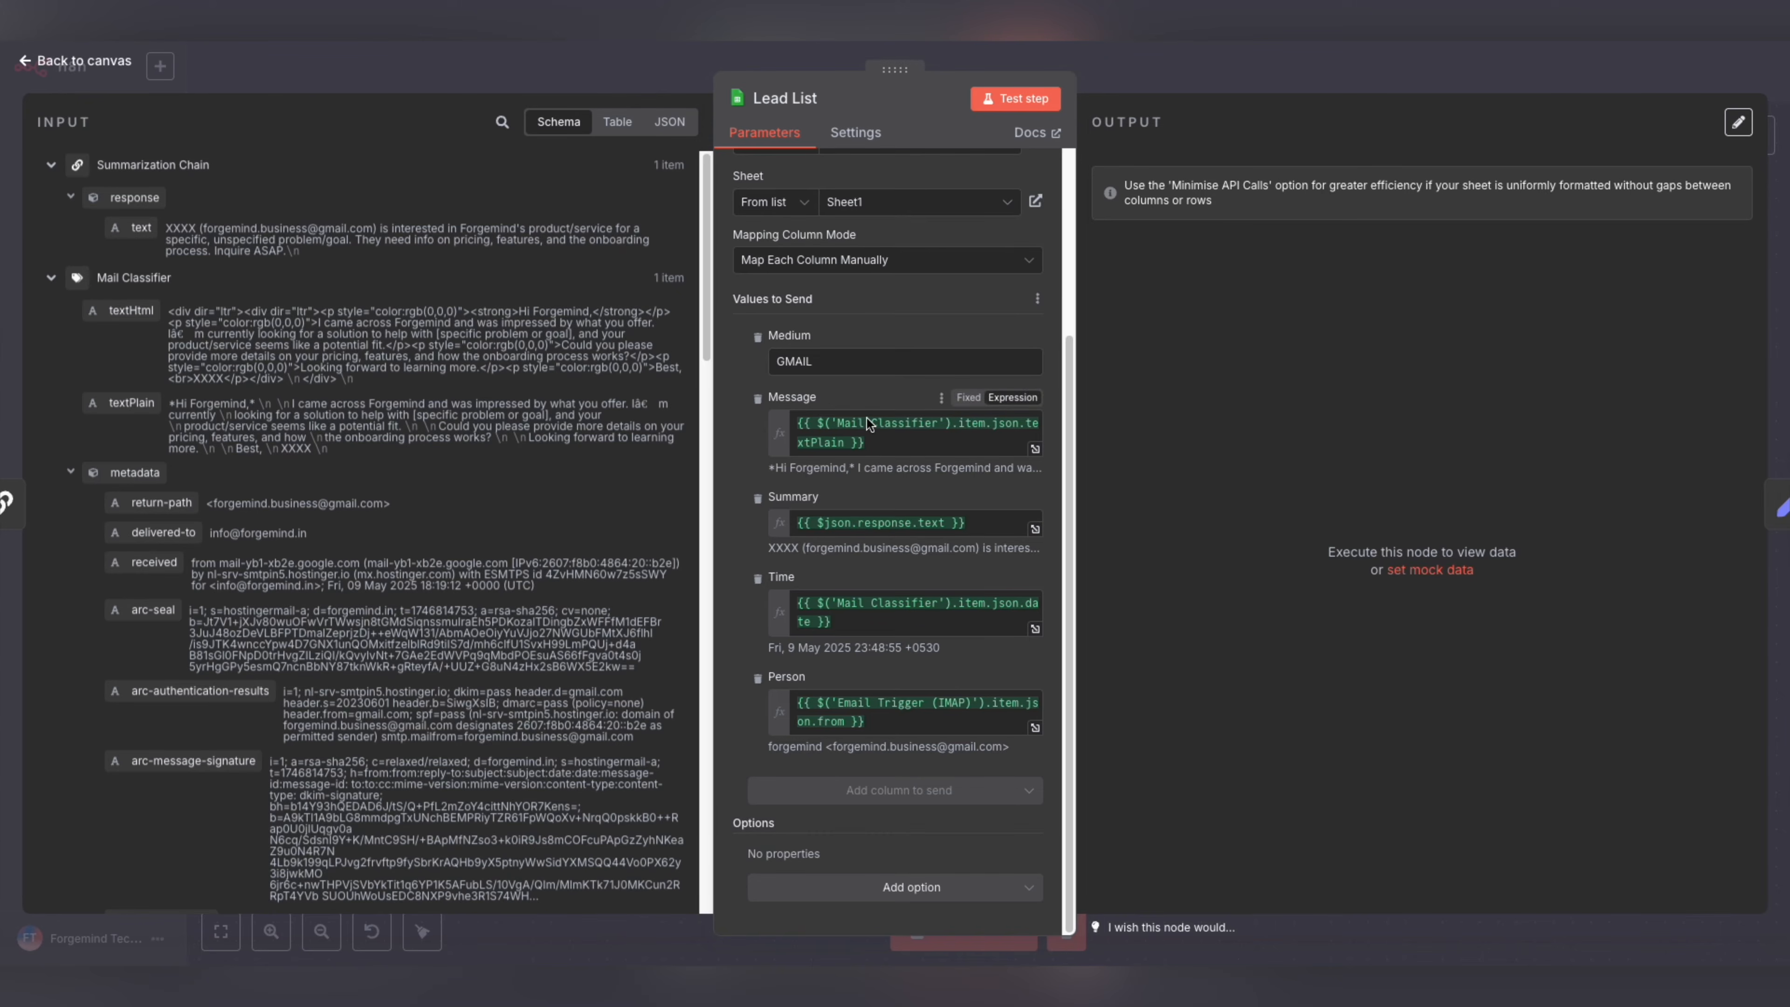
pyautogui.scroll(4, 869, 424)
pyautogui.click(1015, 98)
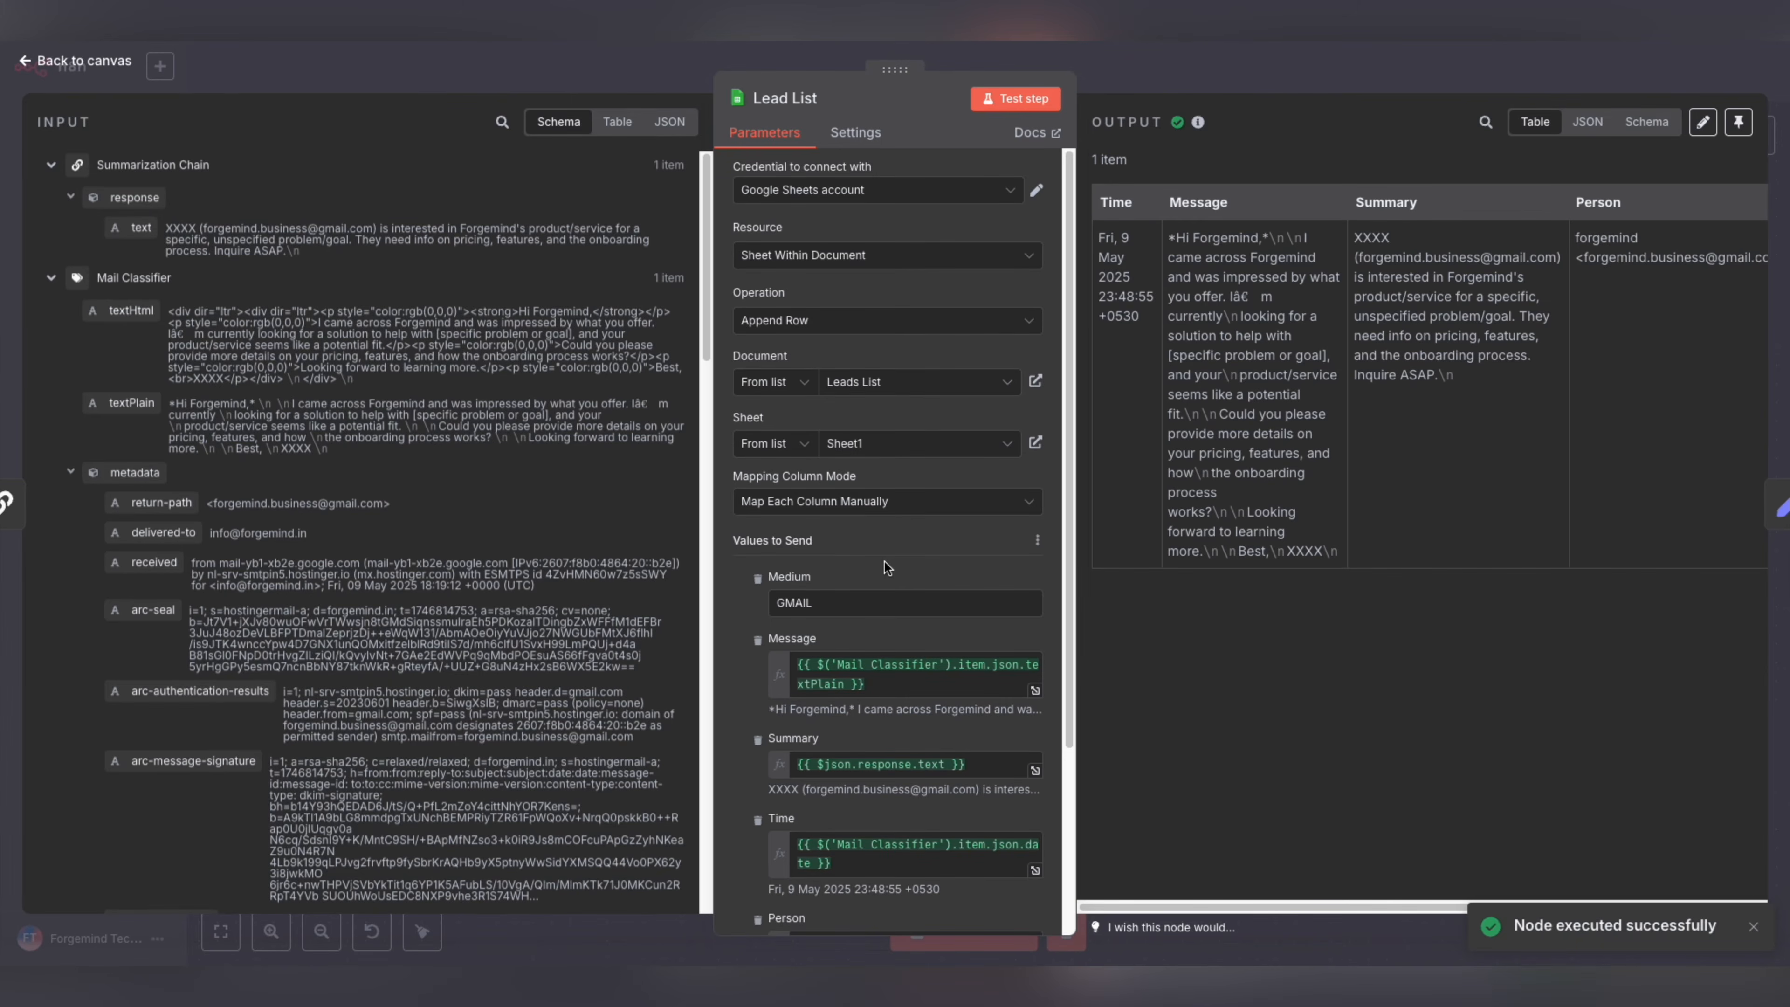
# - Check the appended row in the Leads List spreadsheet, then return to n8n and close the Lead List node
pyautogui.press('super+Tab')
pyautogui.press('super+Tab')
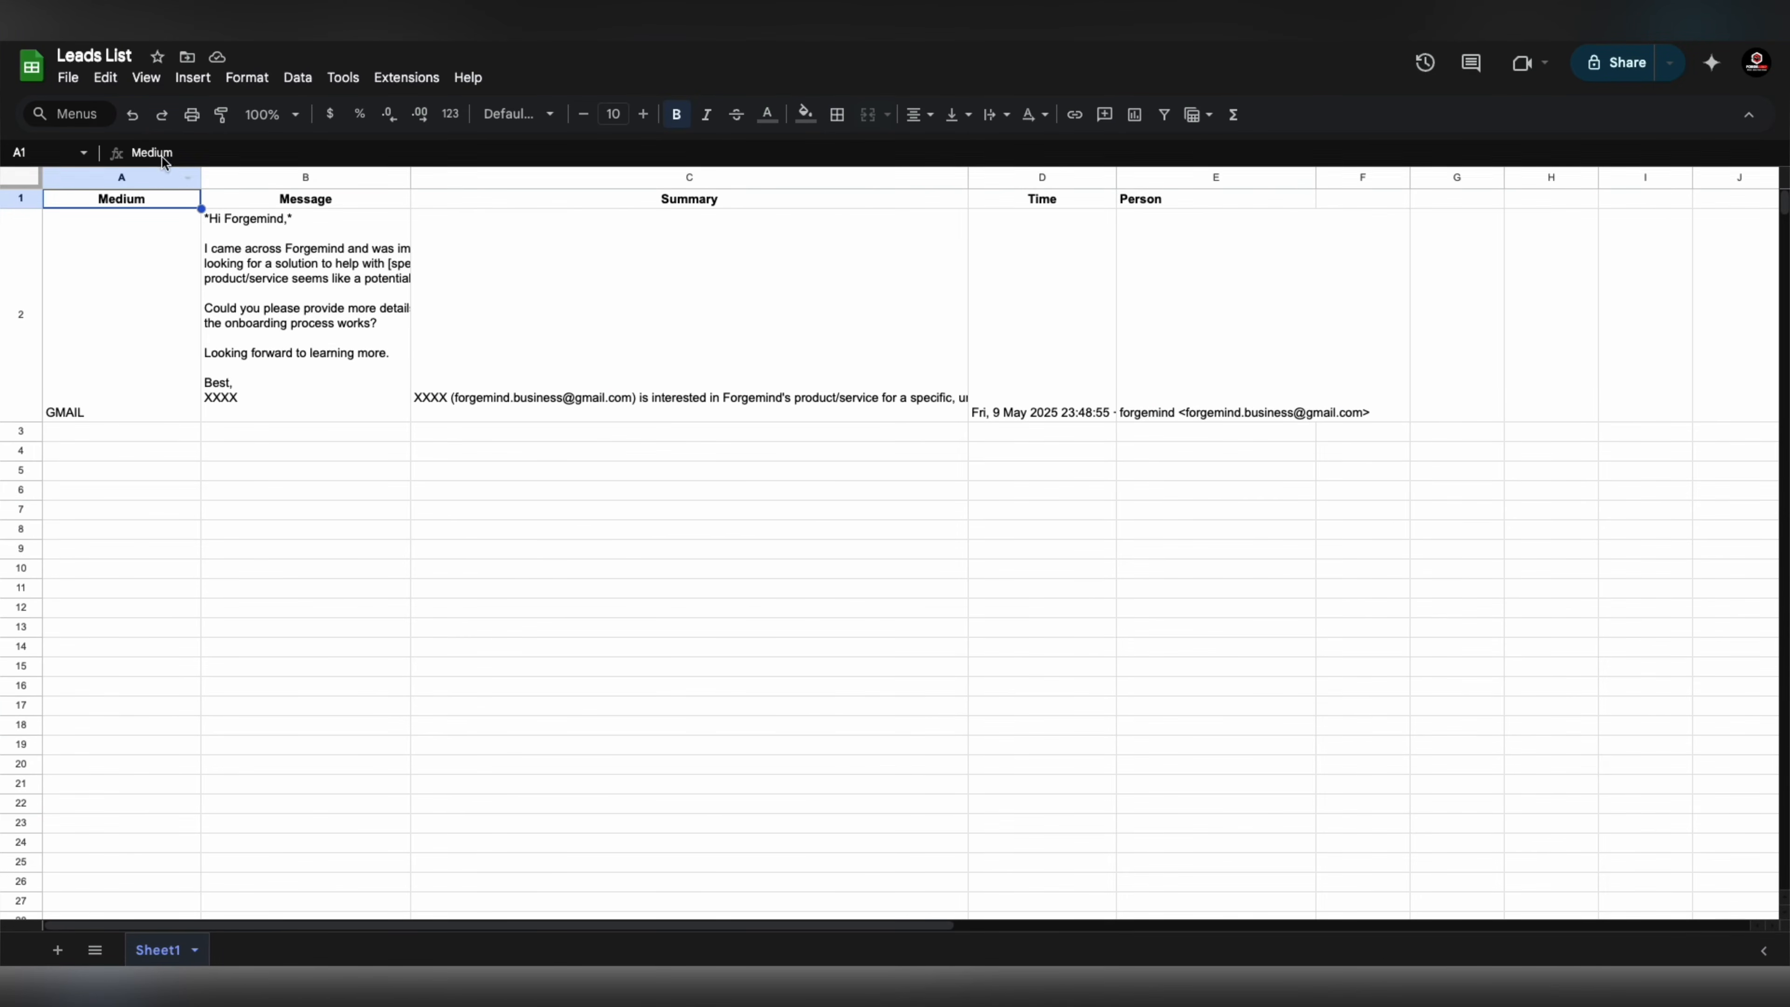
pyautogui.moveTo(85, 311); pyautogui.dragTo(1278, 348)
pyautogui.click(1170, 455)
pyautogui.press('super+Tab')
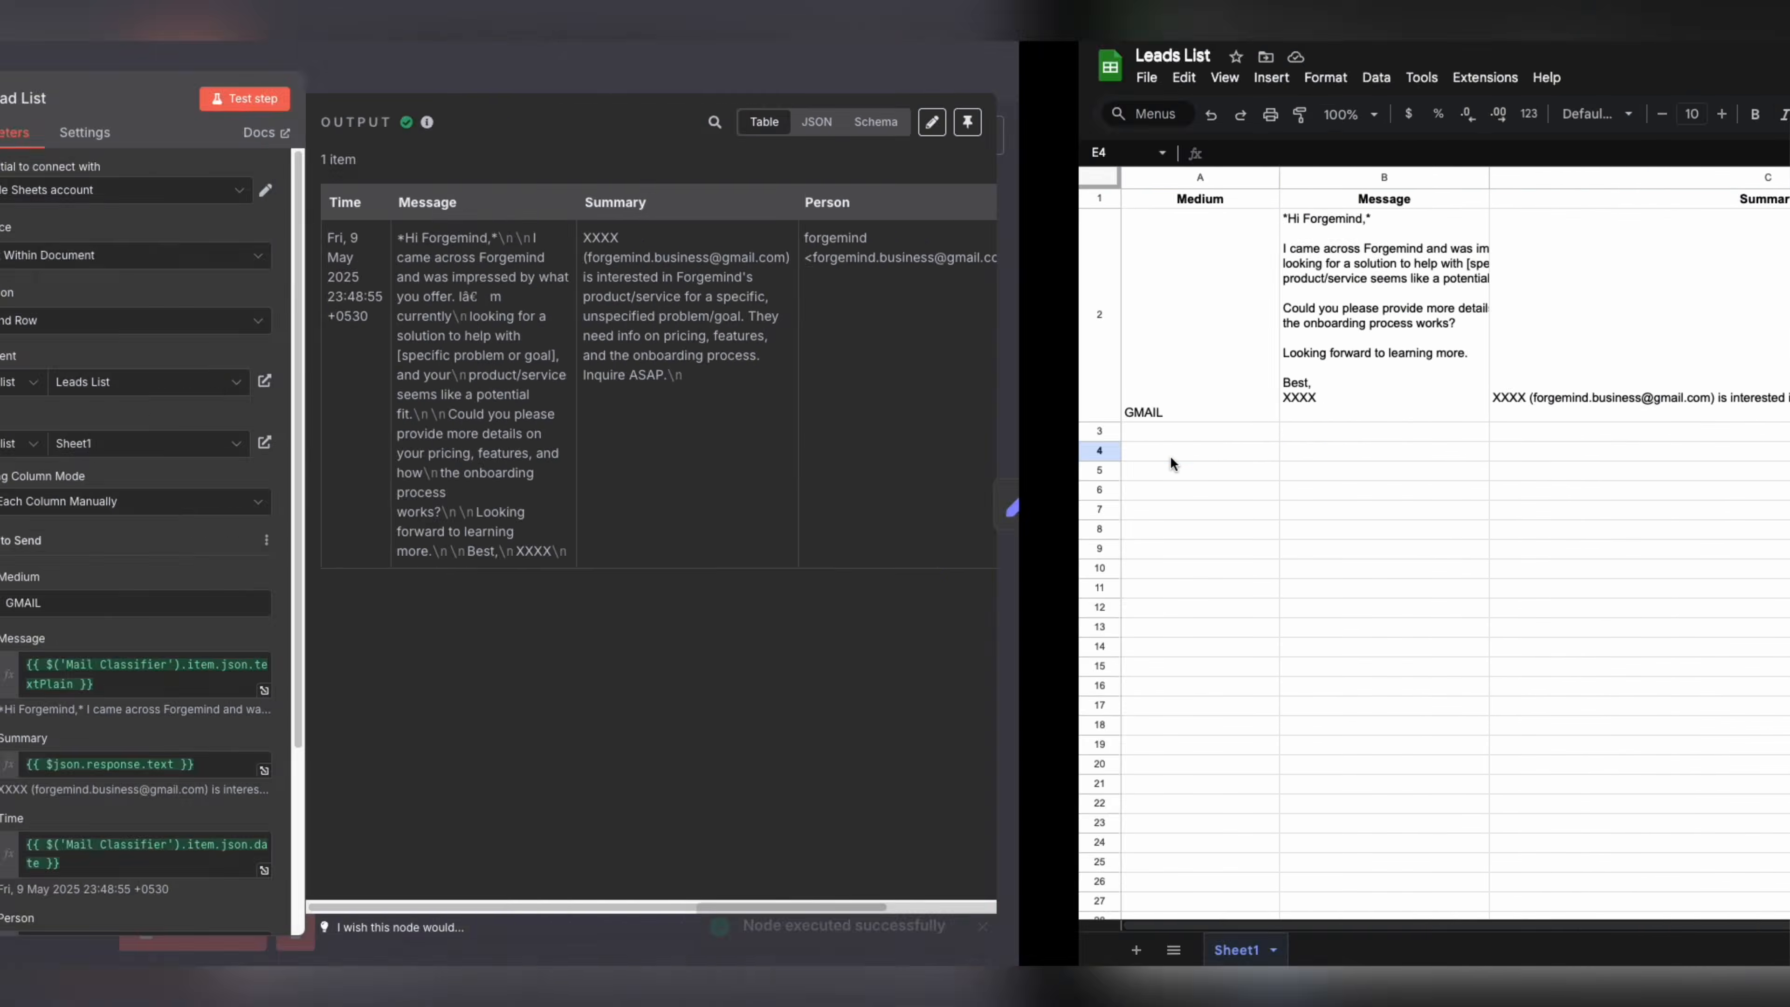
pyautogui.click(1295, 65)
# - Run the workflow up to the Sales & Management Team1 node and check the notification in the Forgemind AI WhatsApp chat
pyautogui.moveTo(1586, 321)
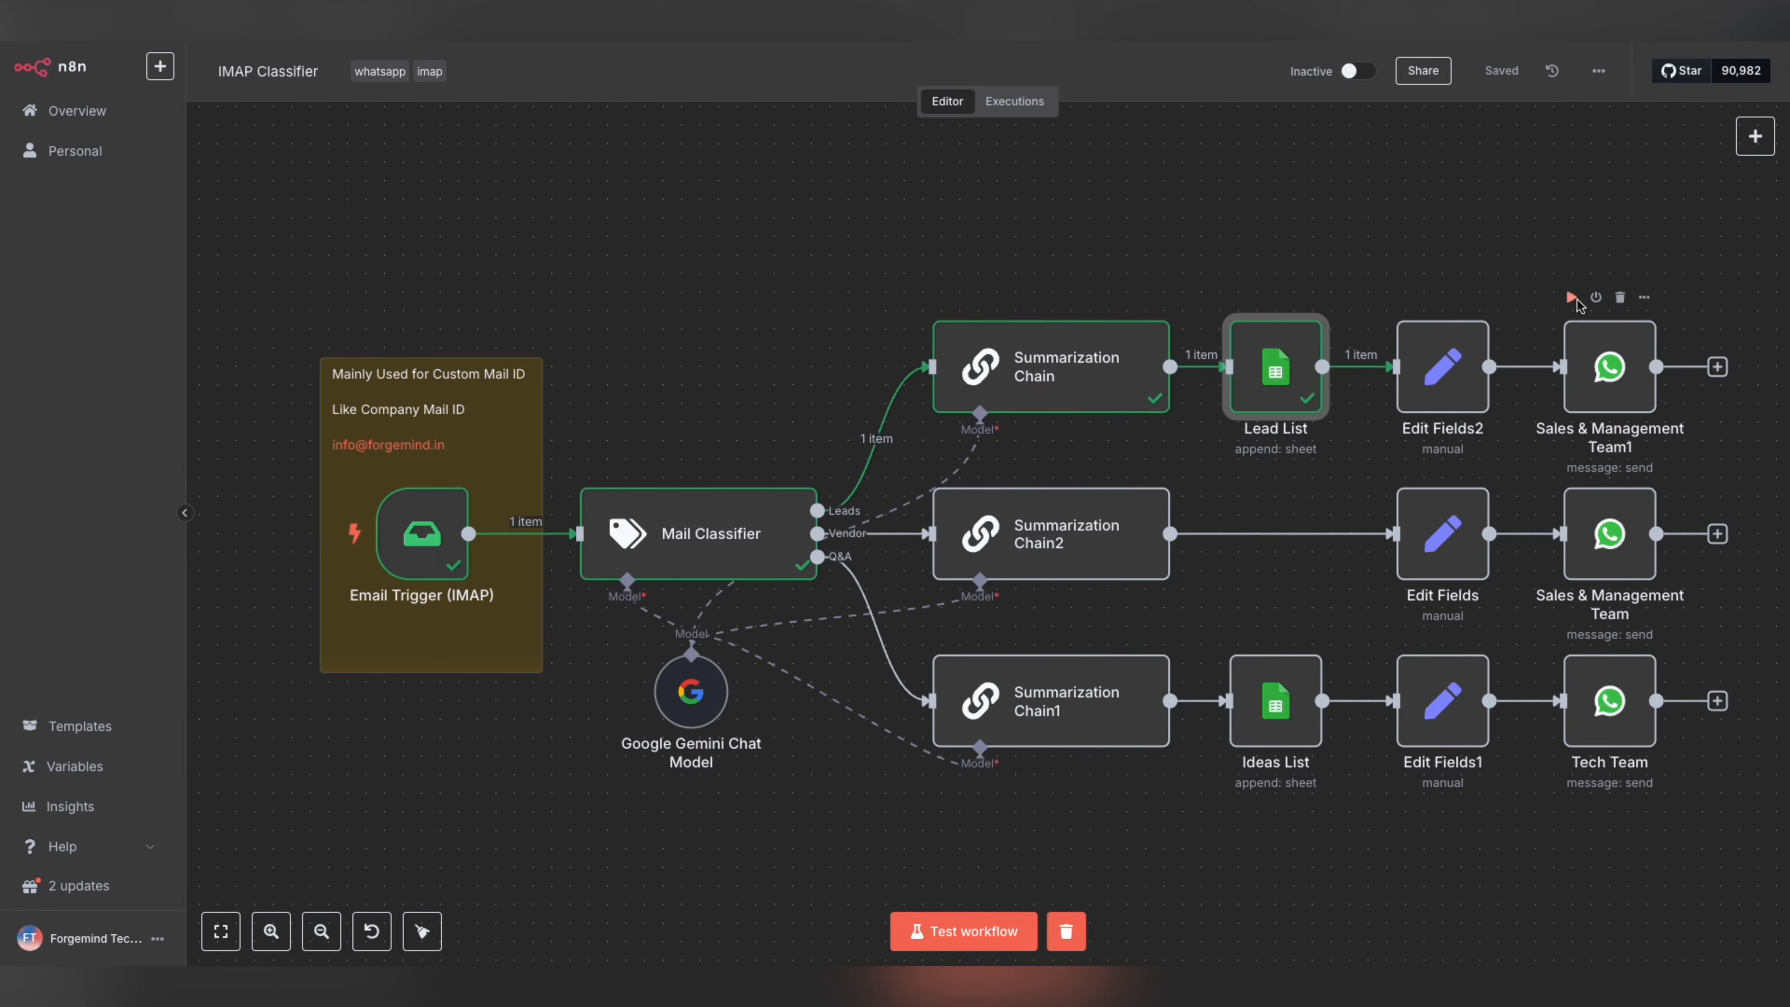
pyautogui.click(1573, 299)
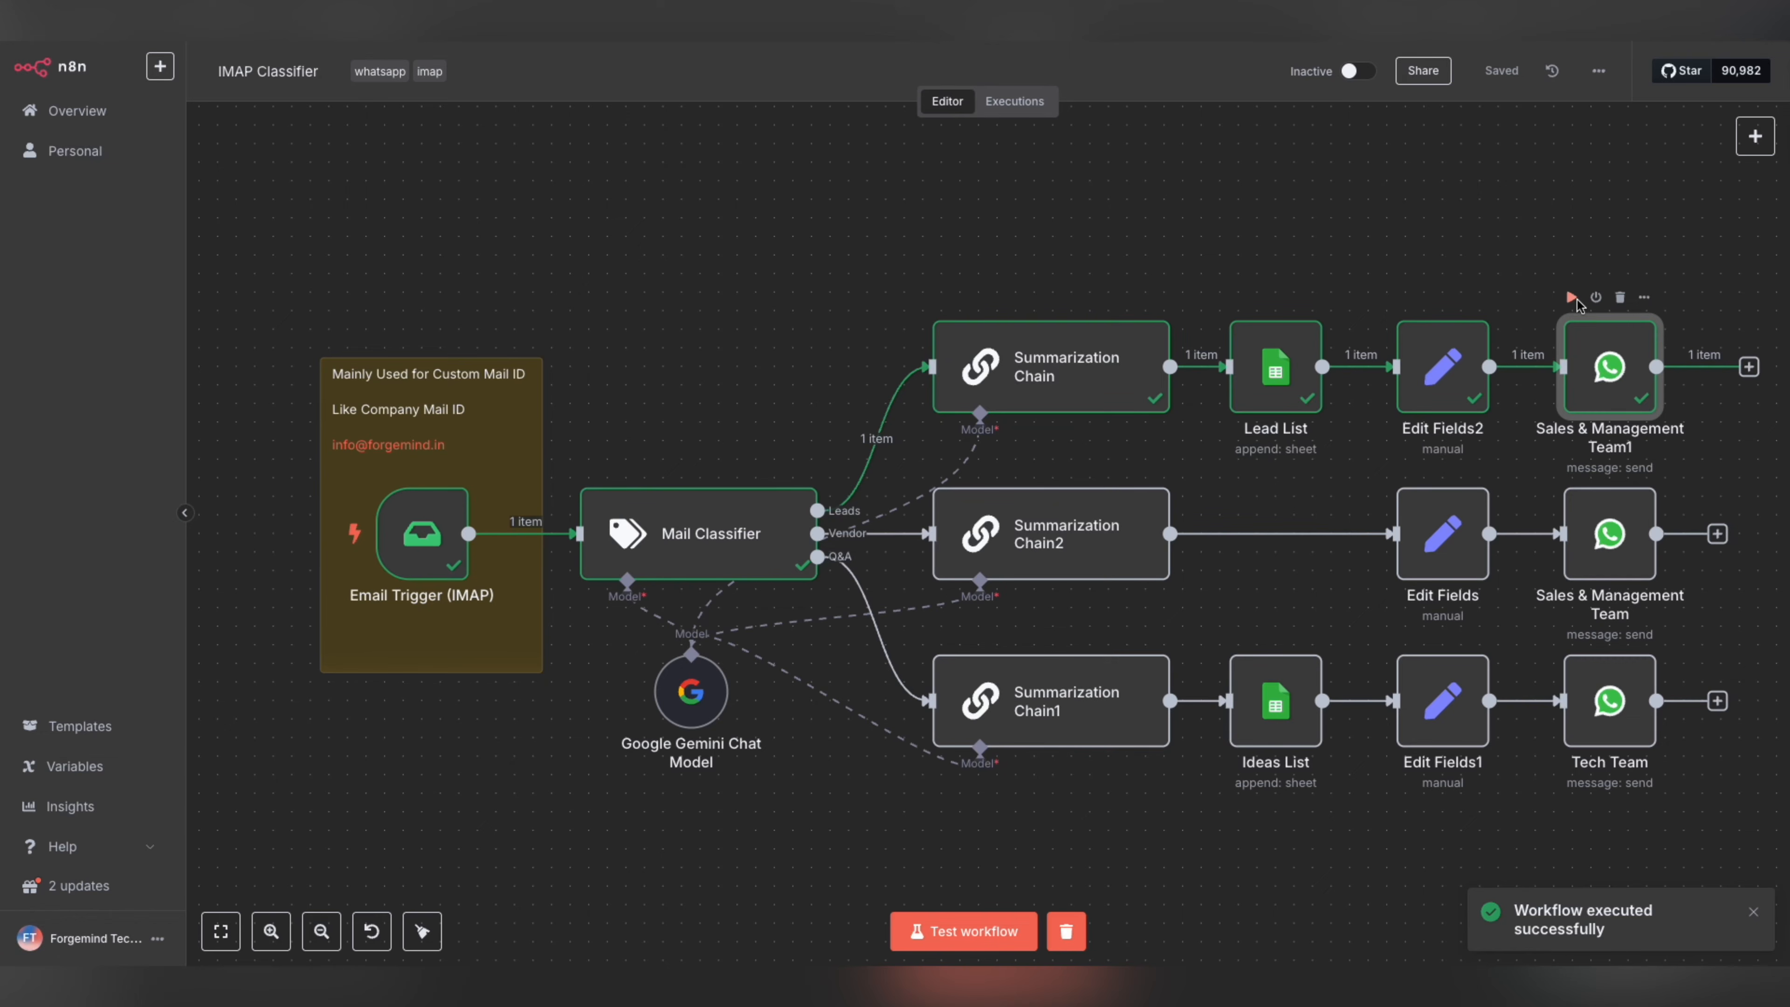
pyautogui.press('super+Tab')
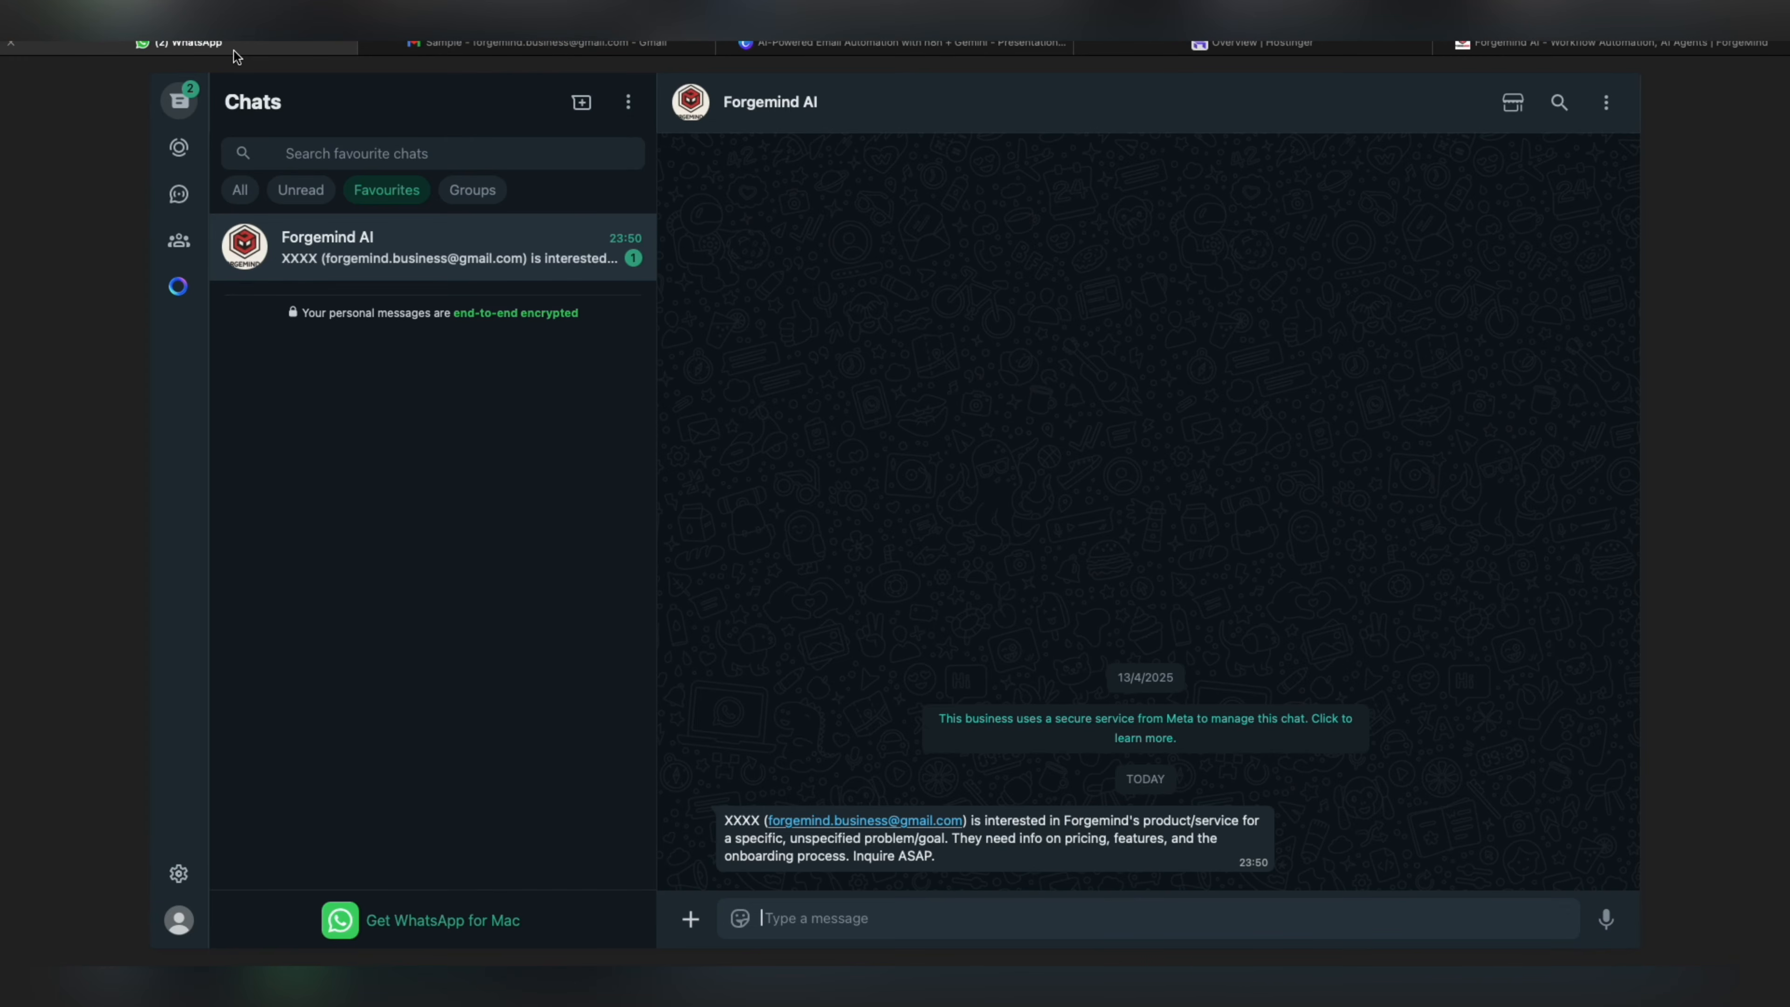
pyautogui.click(235, 49)
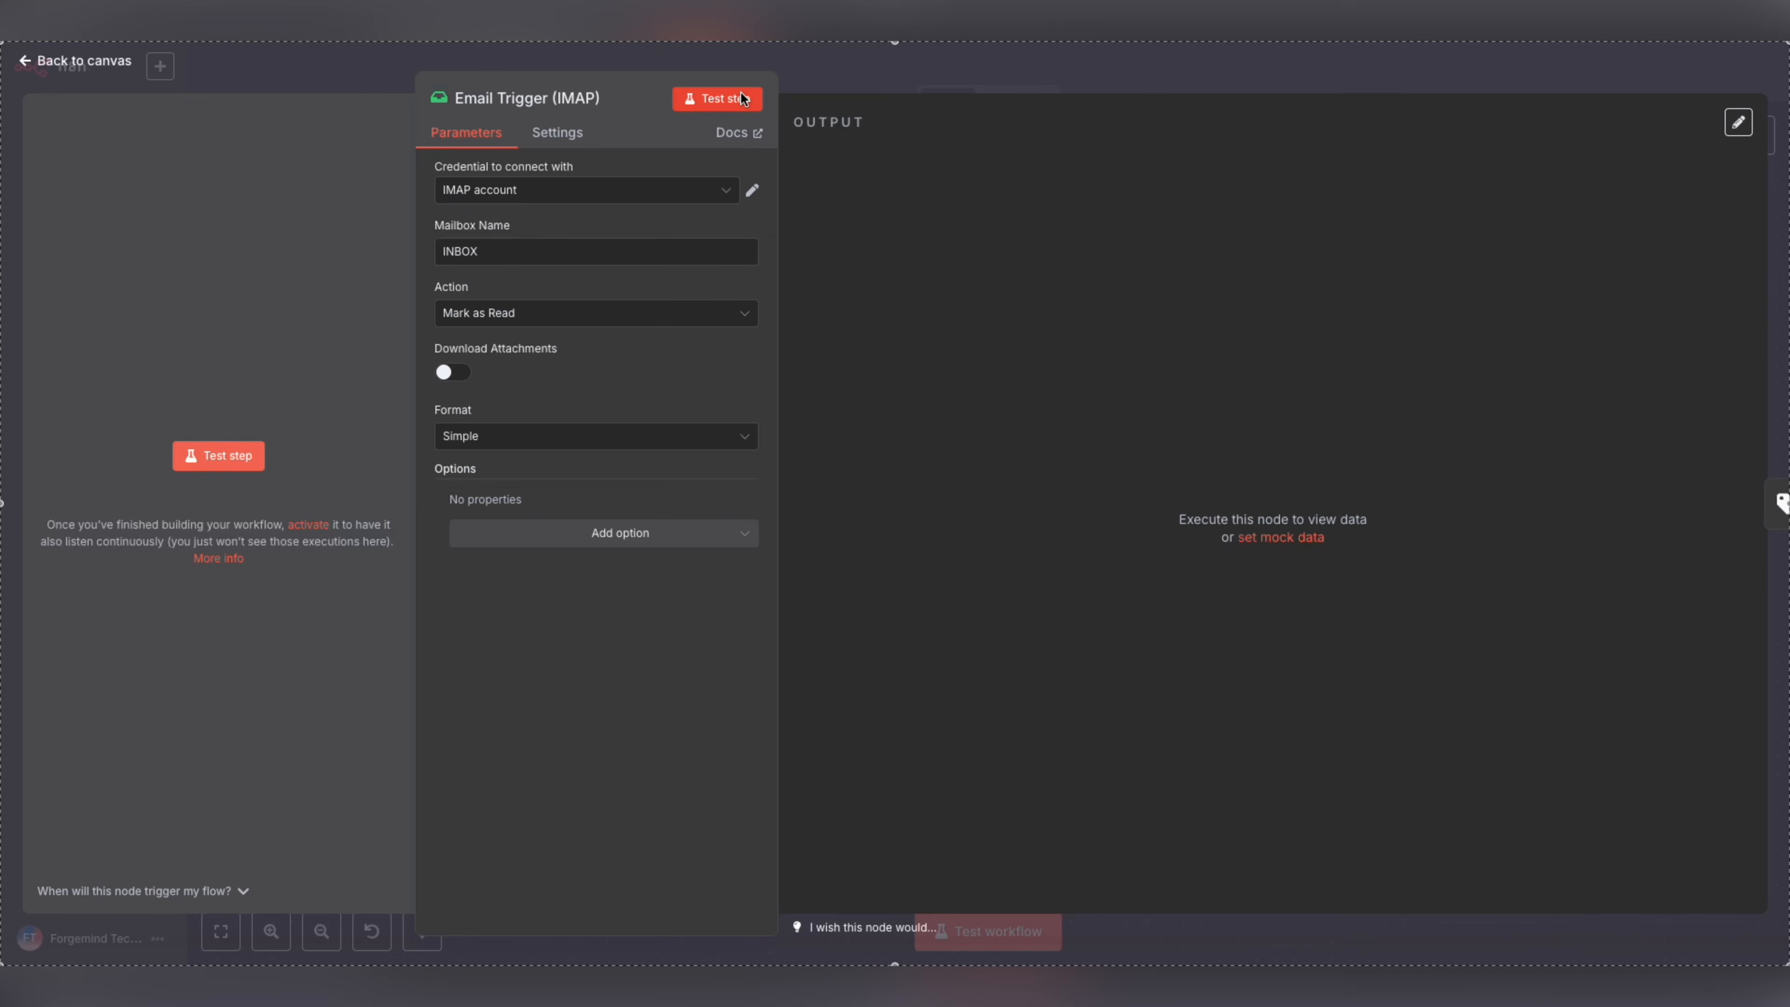
# - Start the Email Trigger (IMAP) test again and send the "queries on n8n" email from Gmail to feed it
pyautogui.click(740, 91)
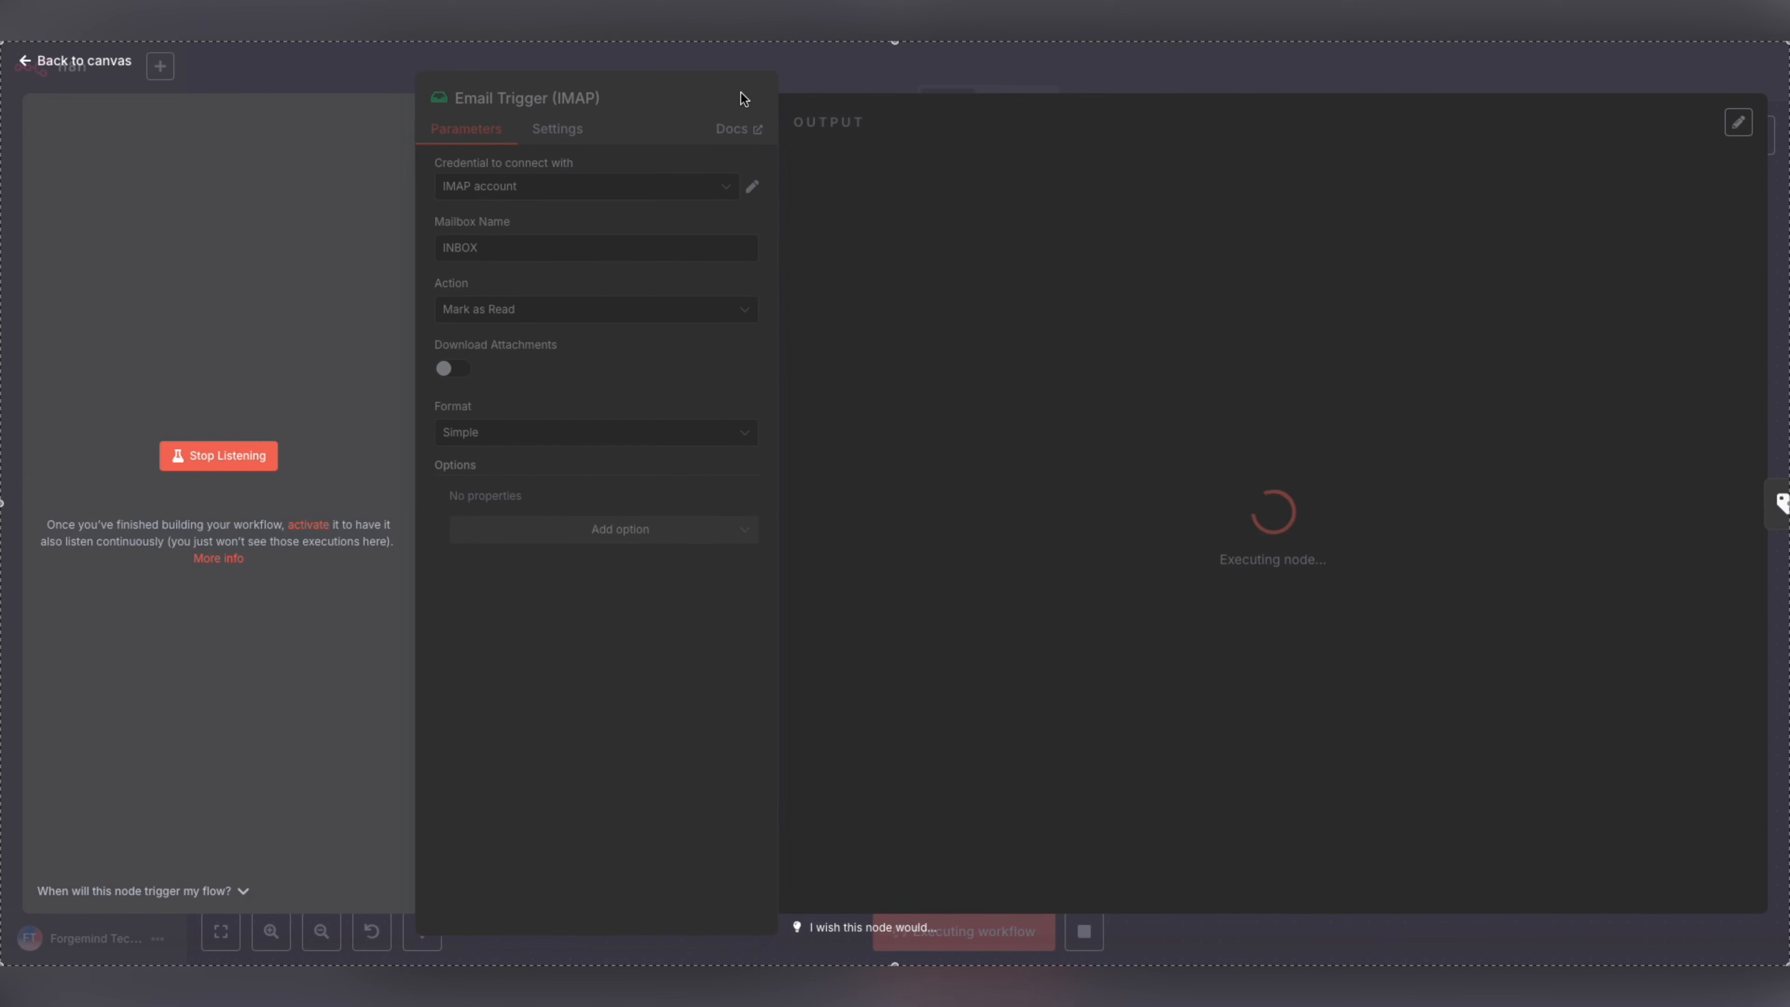
pyautogui.press('super+Tab')
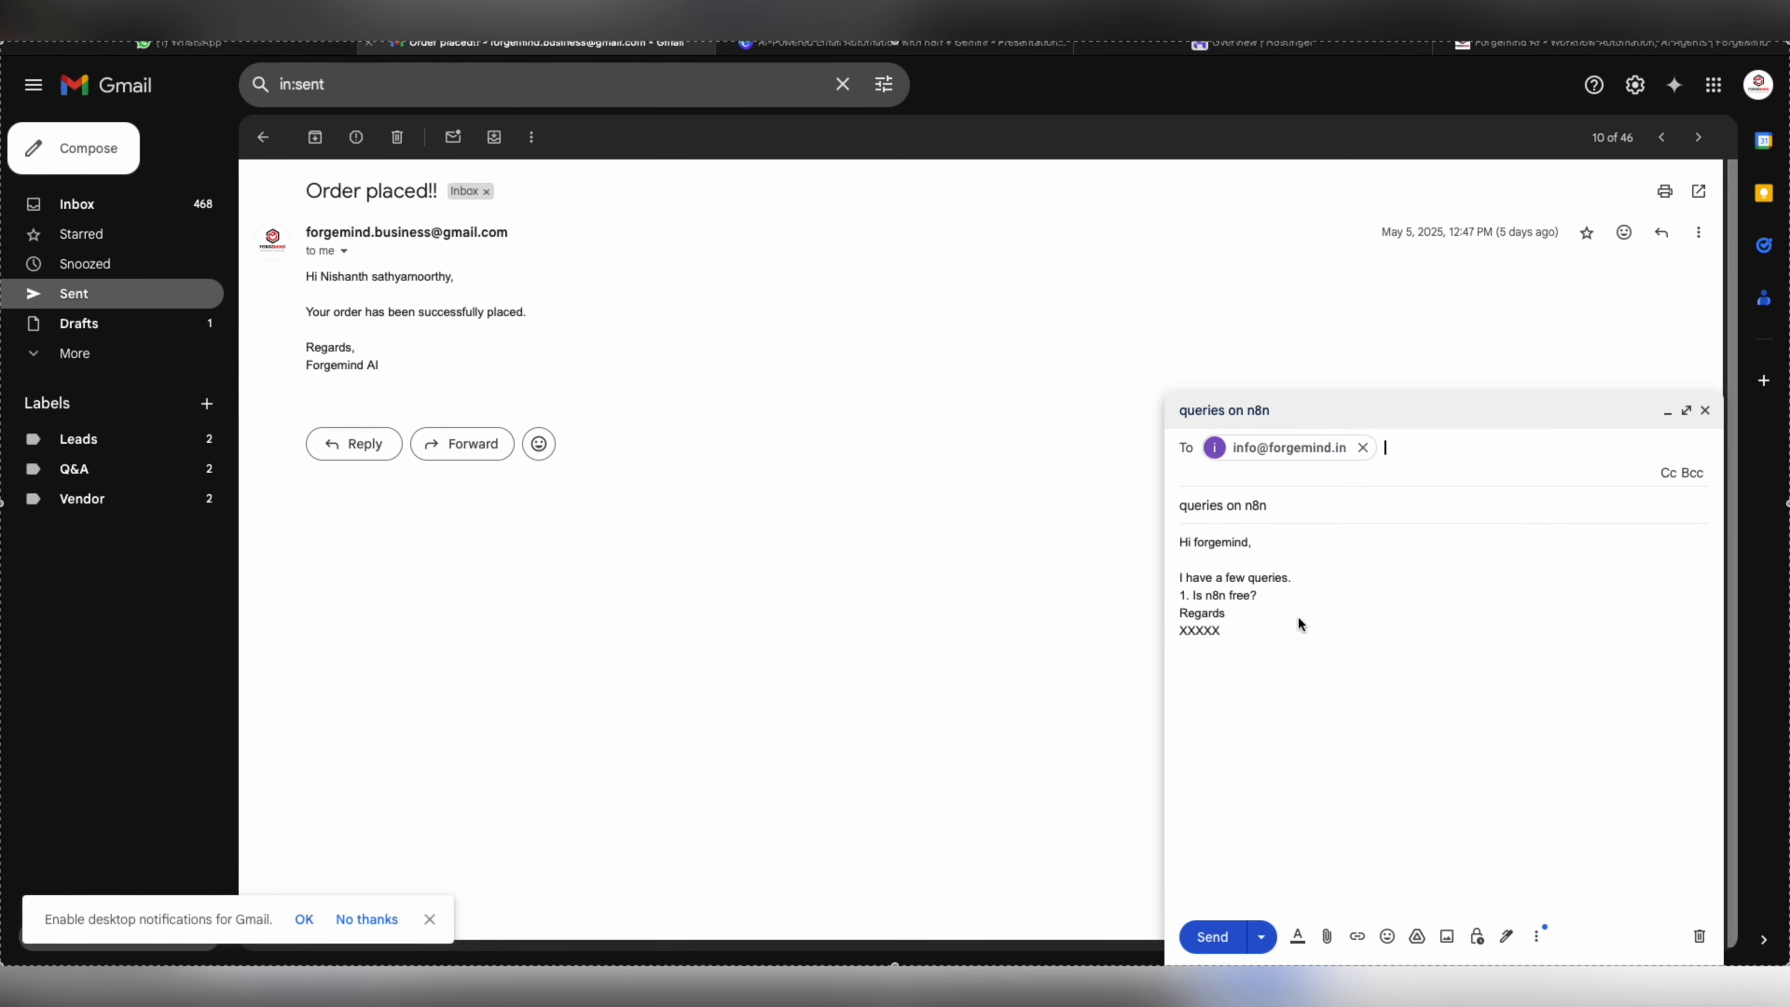
pyautogui.click(1216, 936)
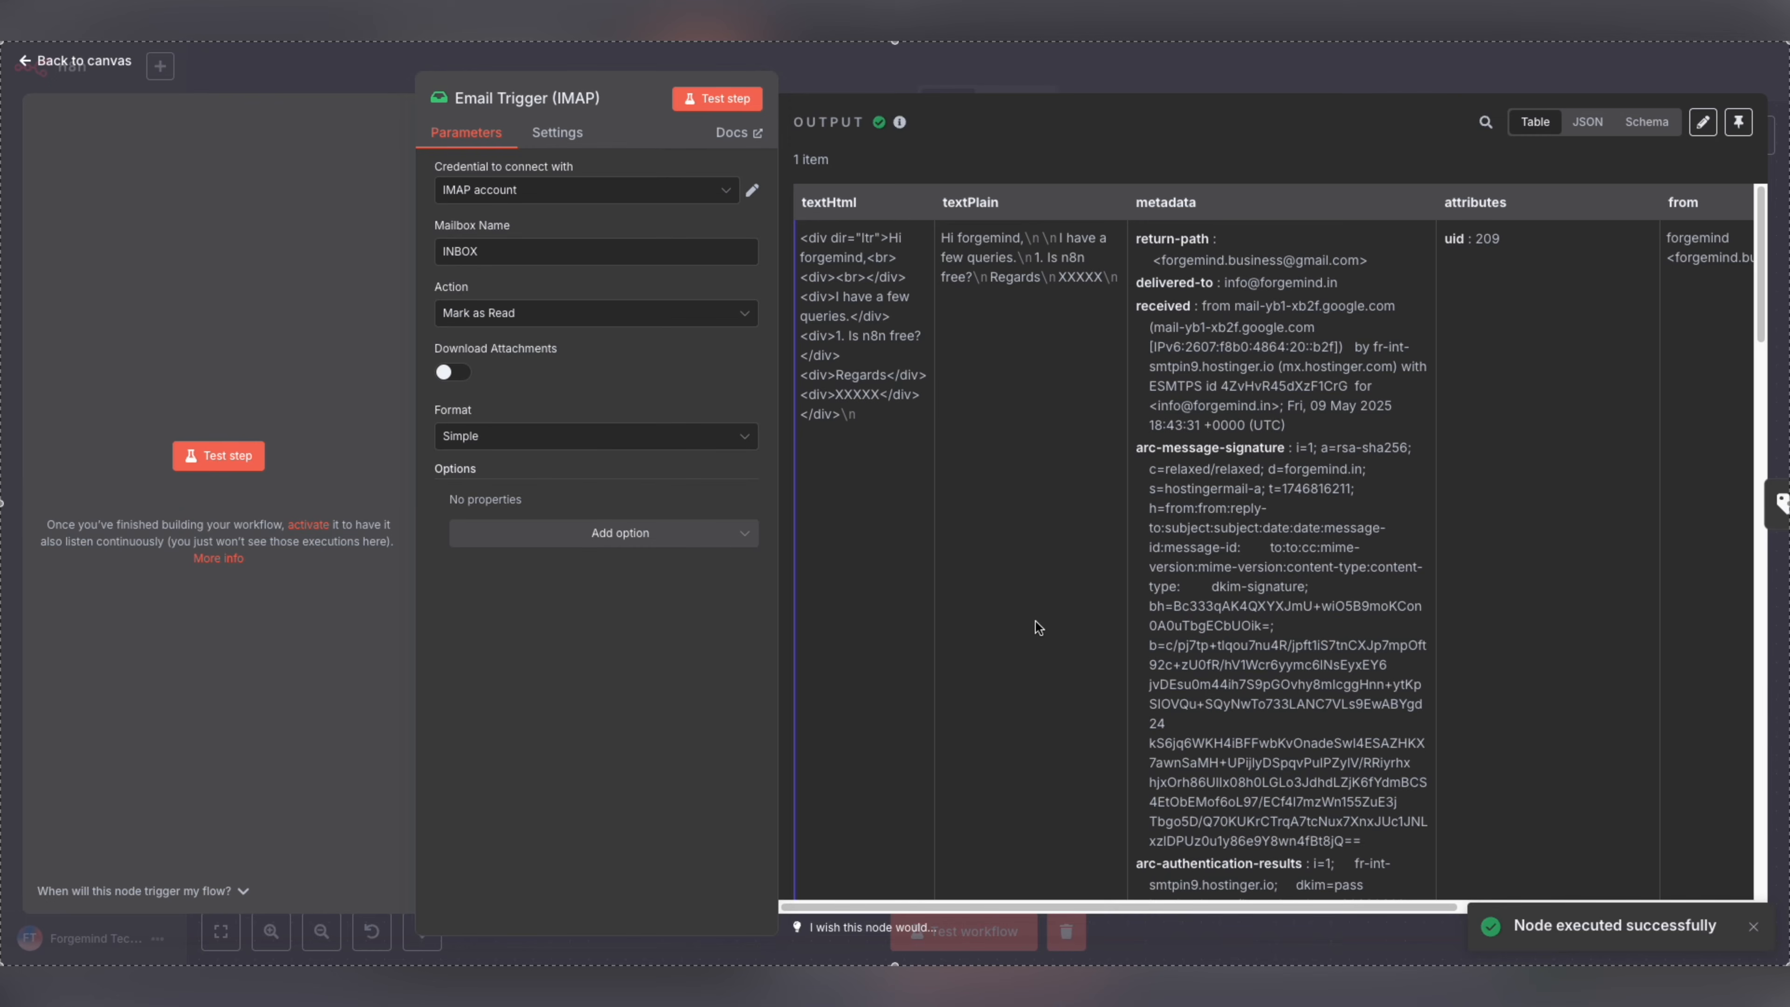
pyautogui.click(1315, 70)
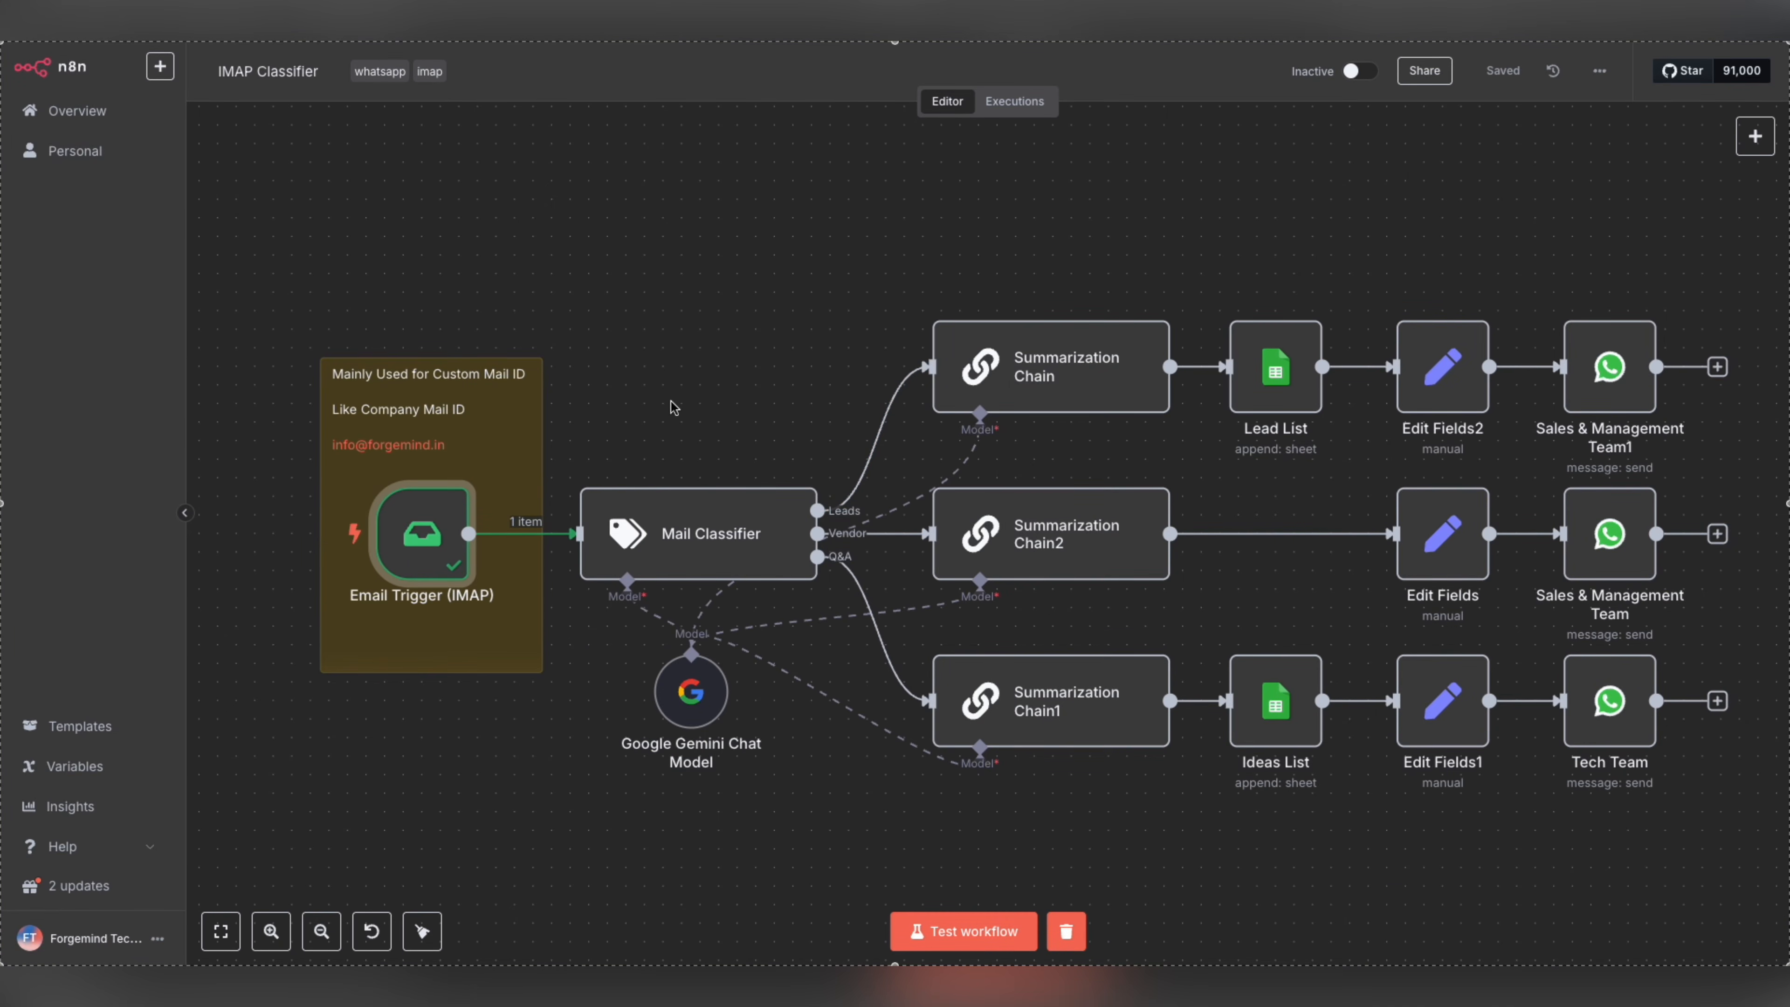
# - Run the Mail Classifier node from the canvas on the received n8n query email
pyautogui.rightClick(1290, 948)
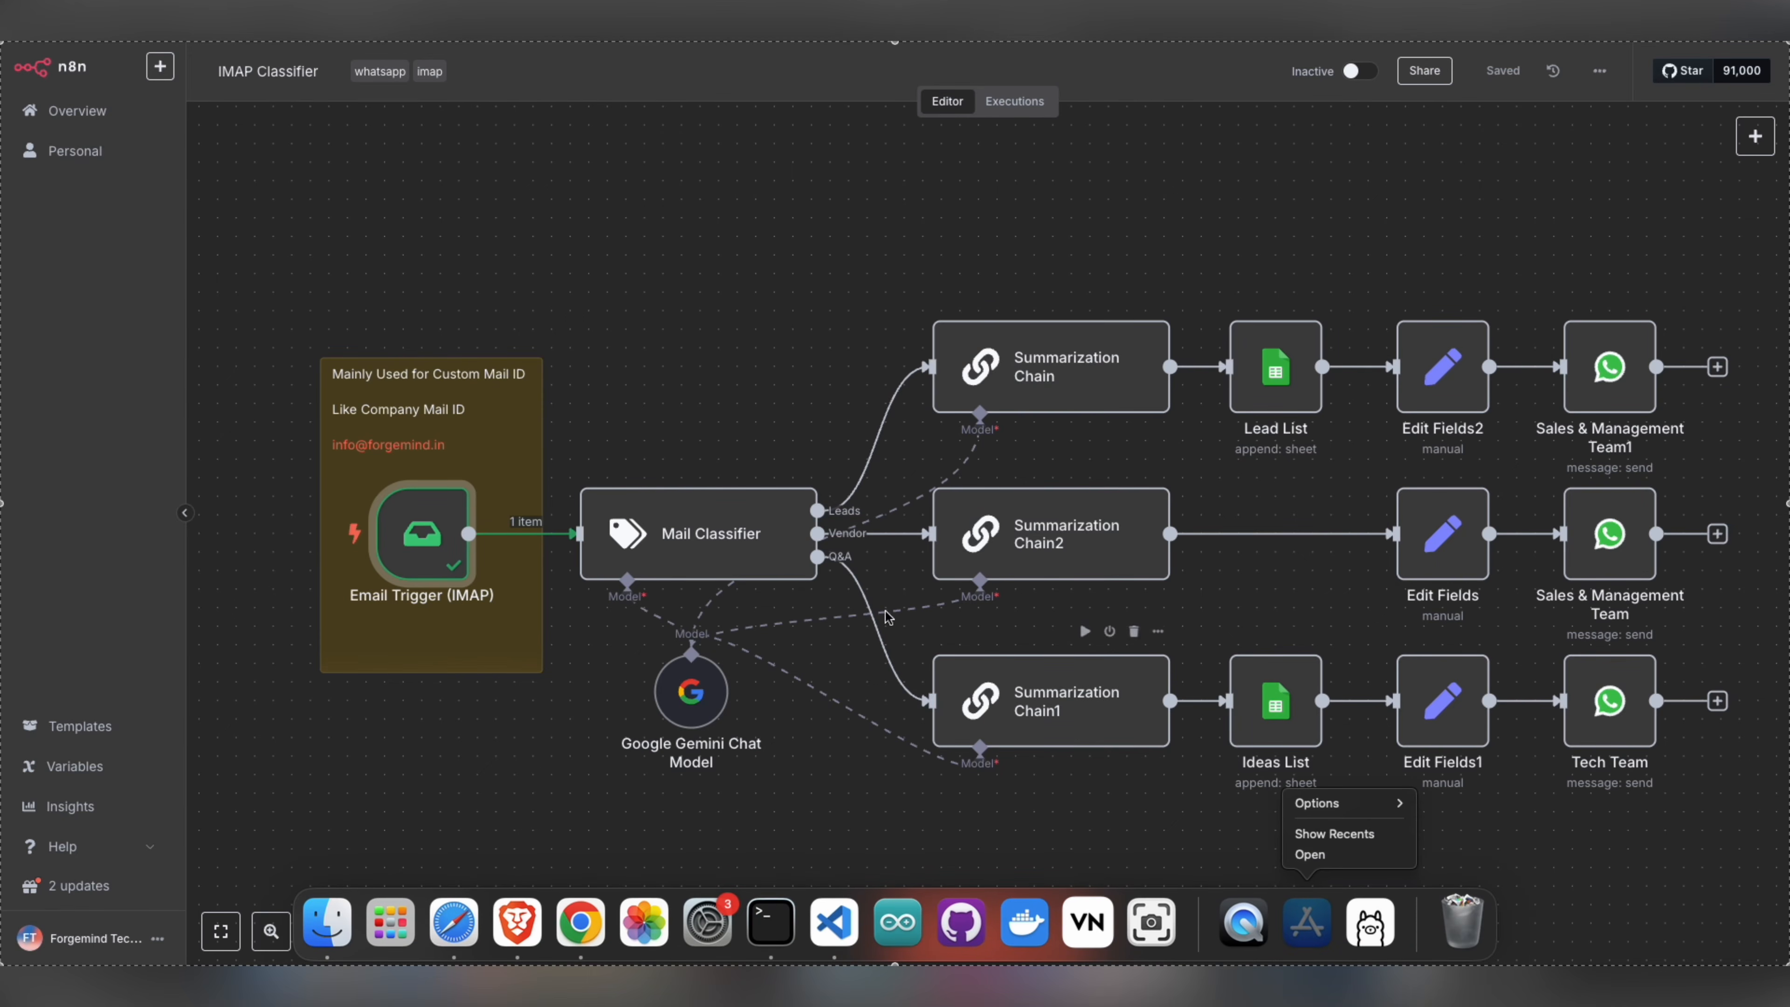
pyautogui.click(733, 465)
pyautogui.click(733, 465)
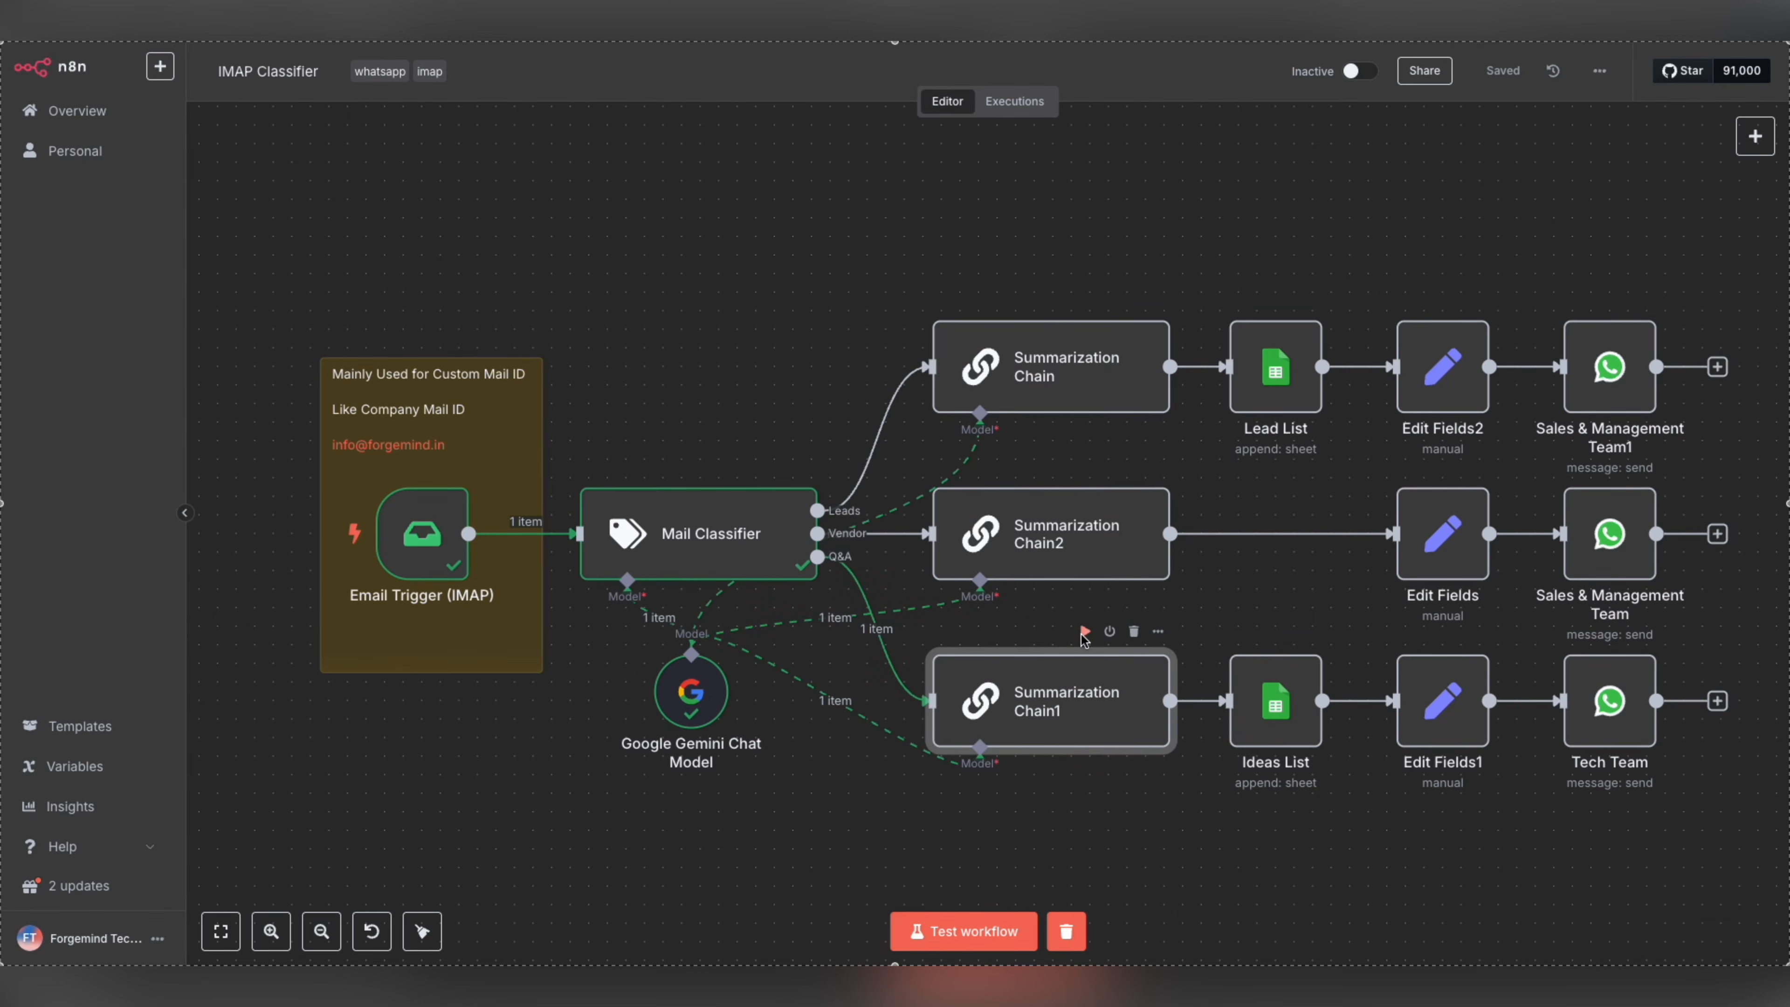
# - Run the Q&A branch's Summarization Chain1 node and review its summary output
pyautogui.click(1083, 632)
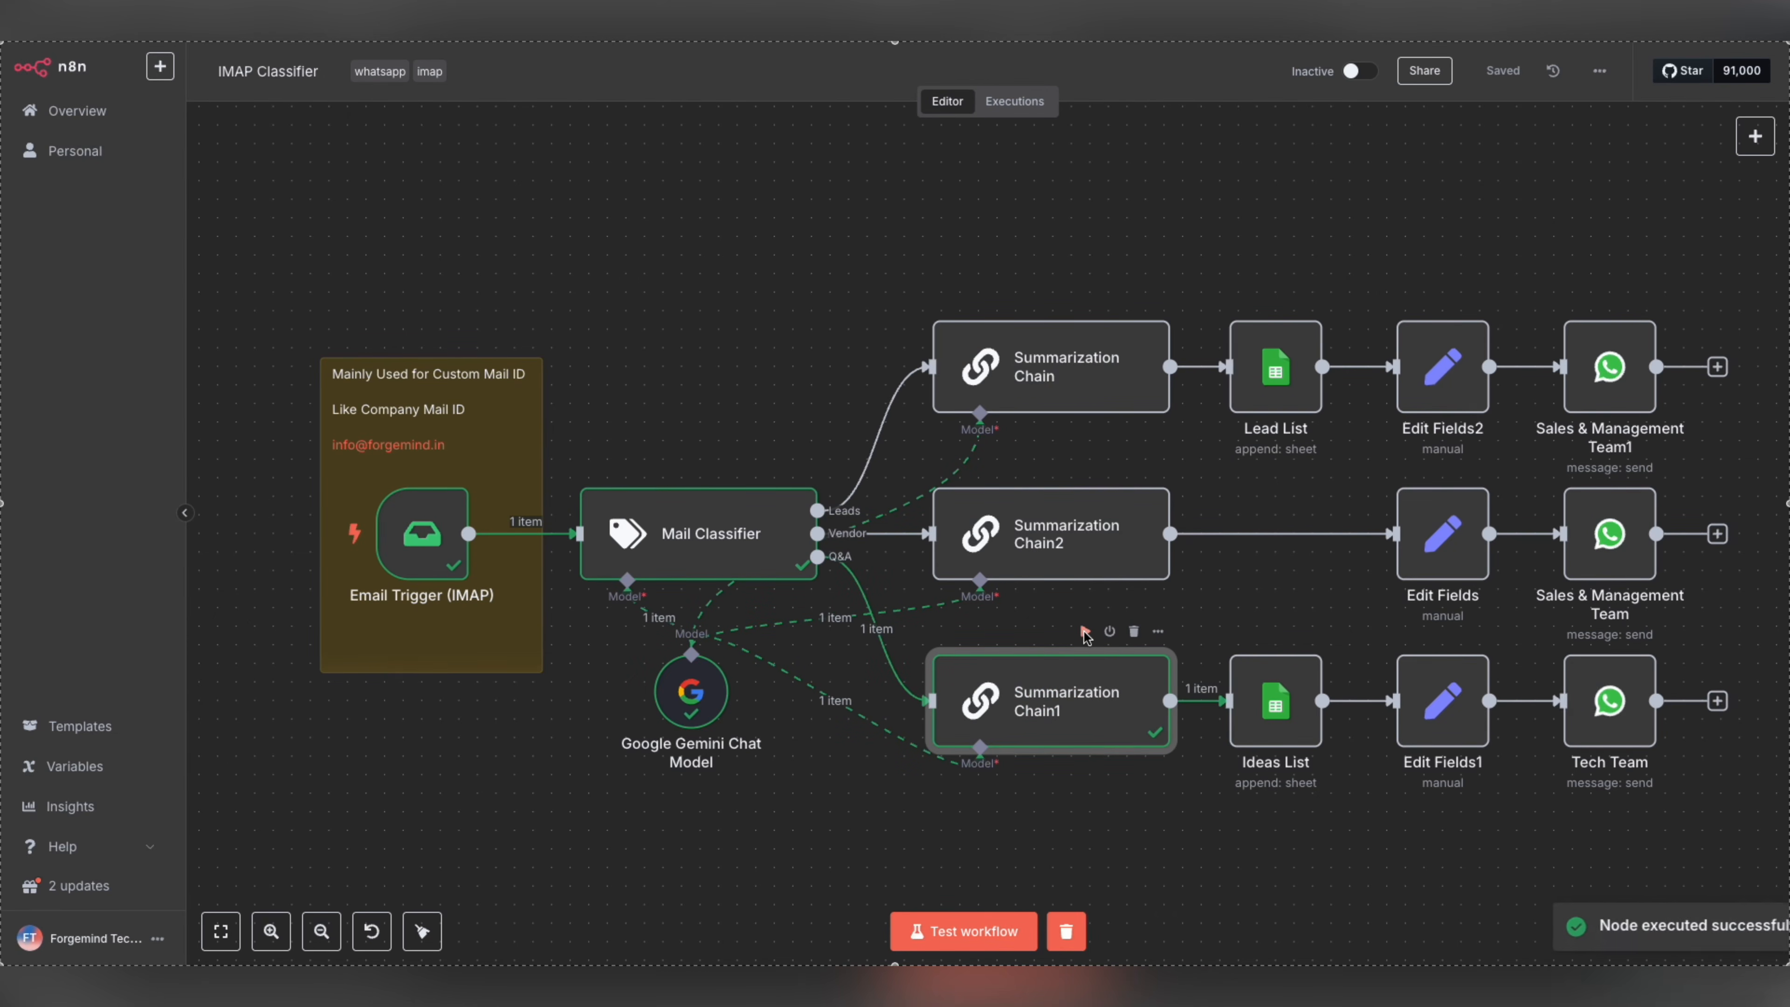
pyautogui.doubleClick(1095, 696)
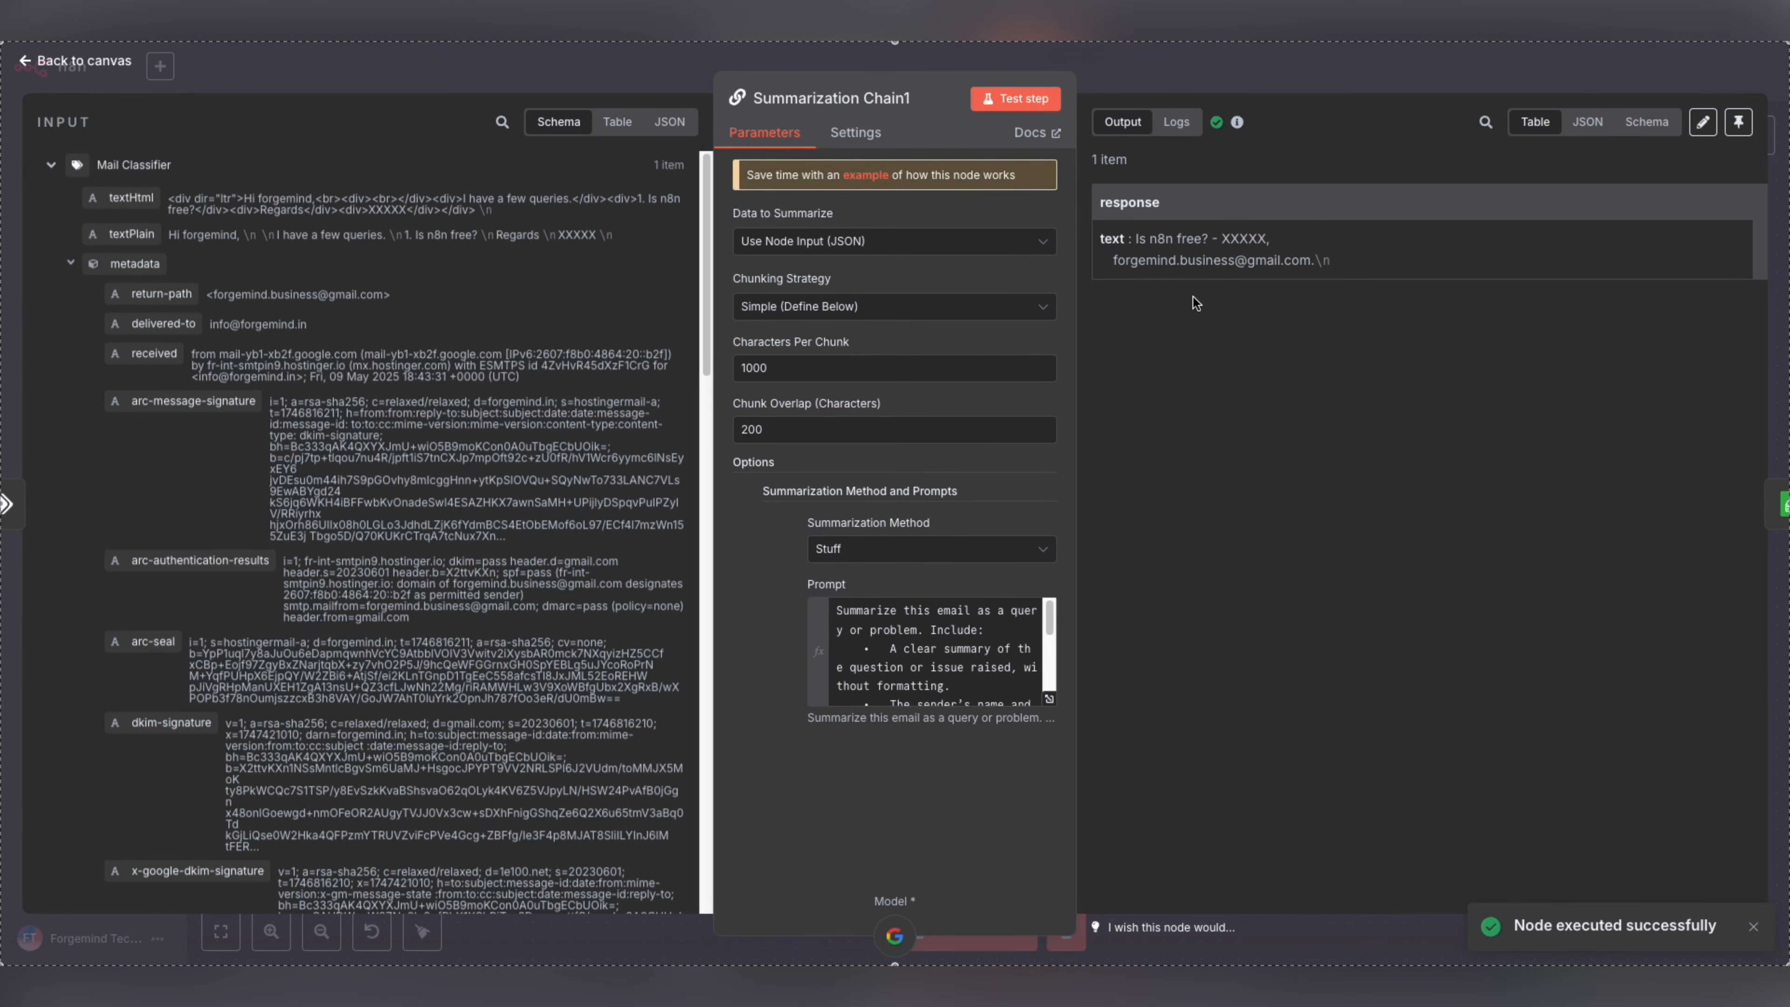
pyautogui.click(1398, 76)
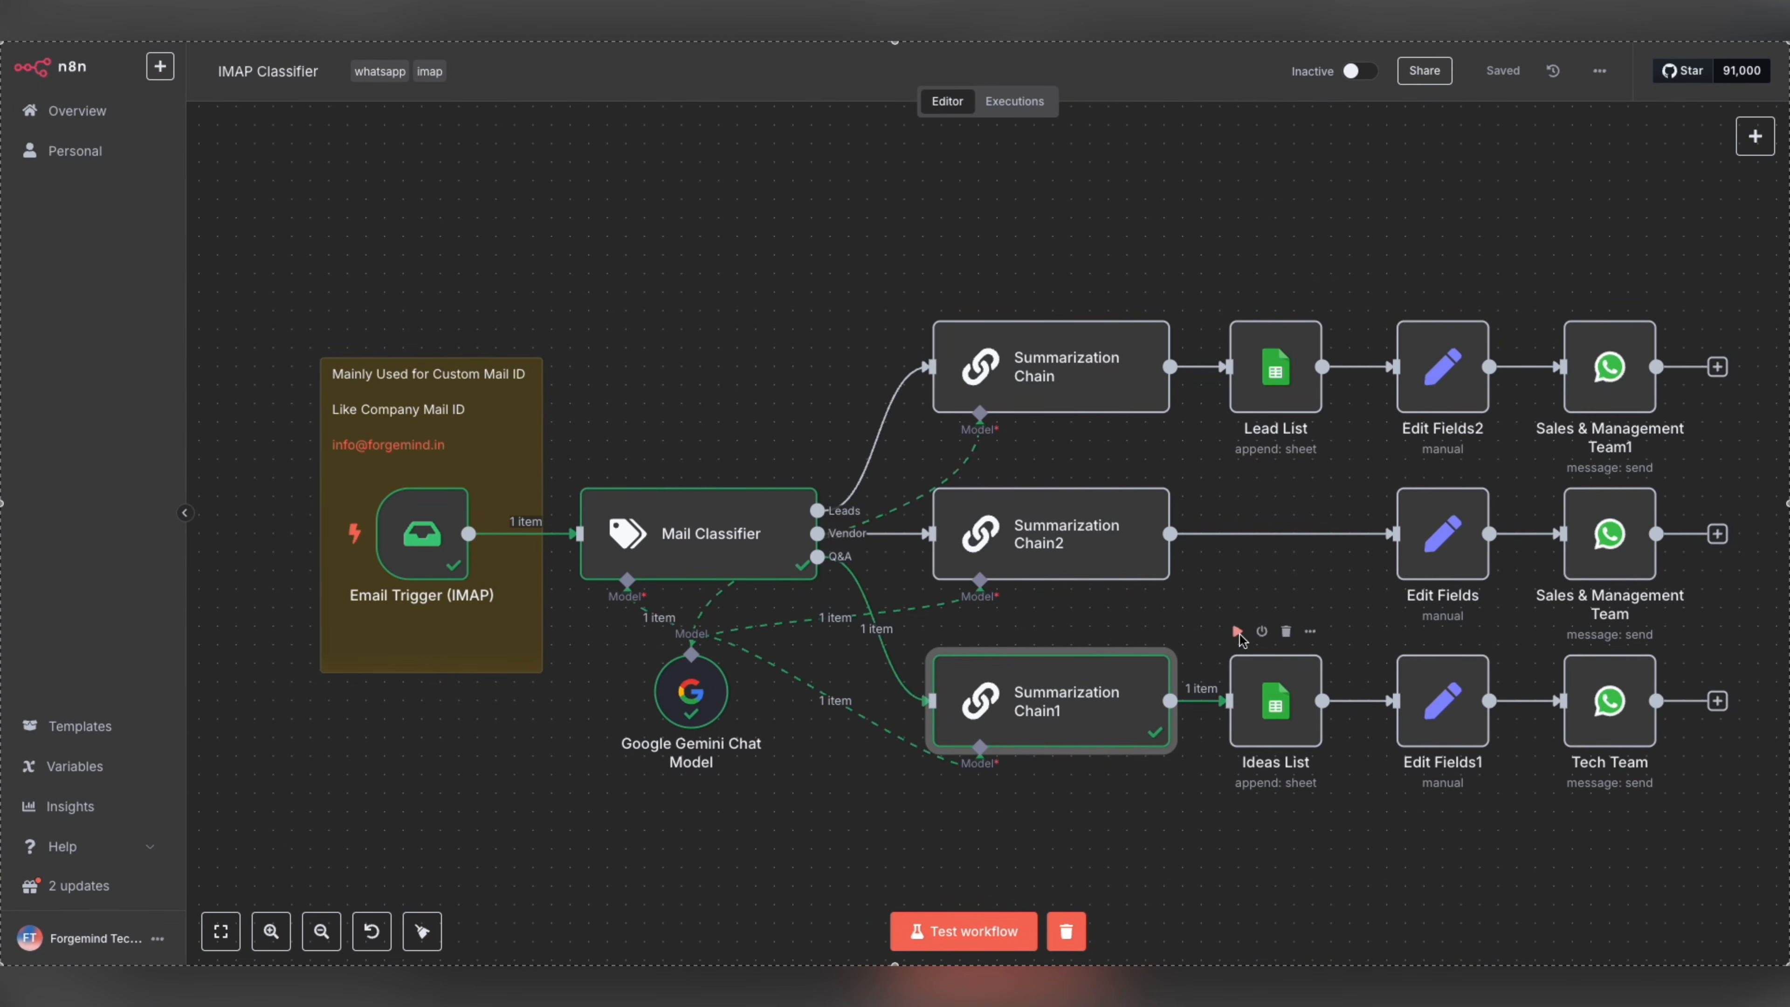
# - Run the Ideas List node and check the appended row in the Idea List spreadsheet
pyautogui.click(1237, 632)
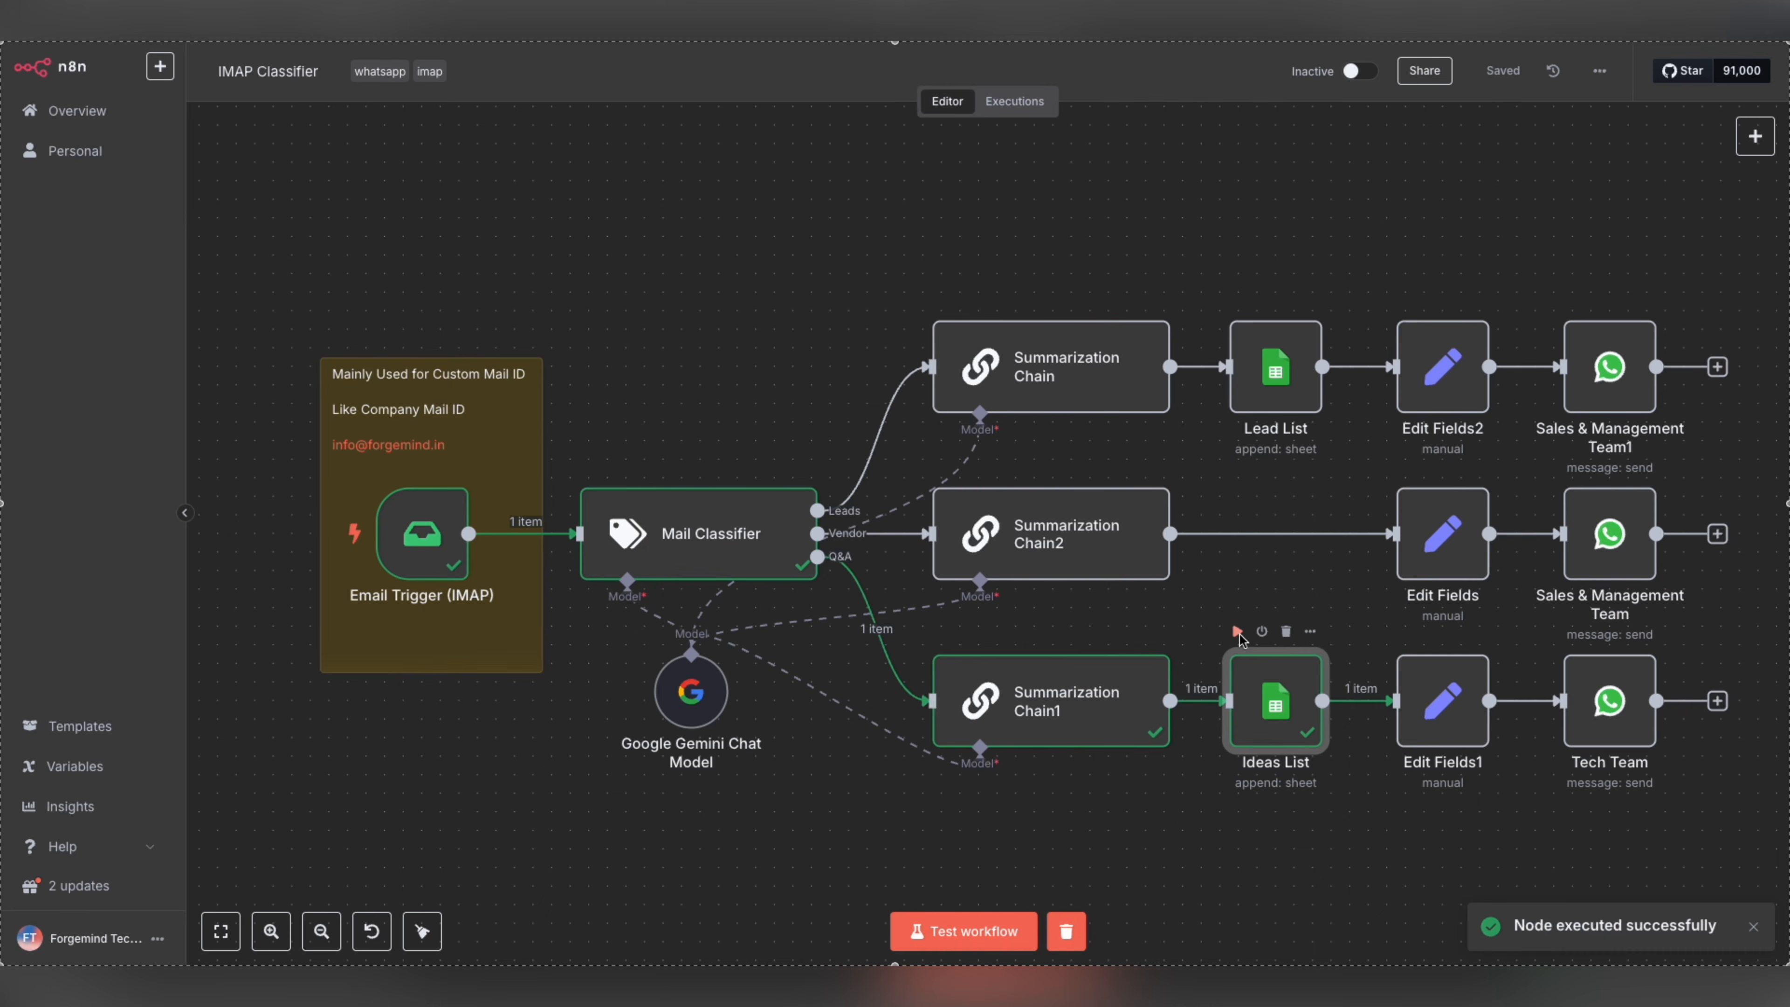
pyautogui.press('super+Tab')
pyautogui.press('super+Tab')
pyautogui.press('super+Tab')
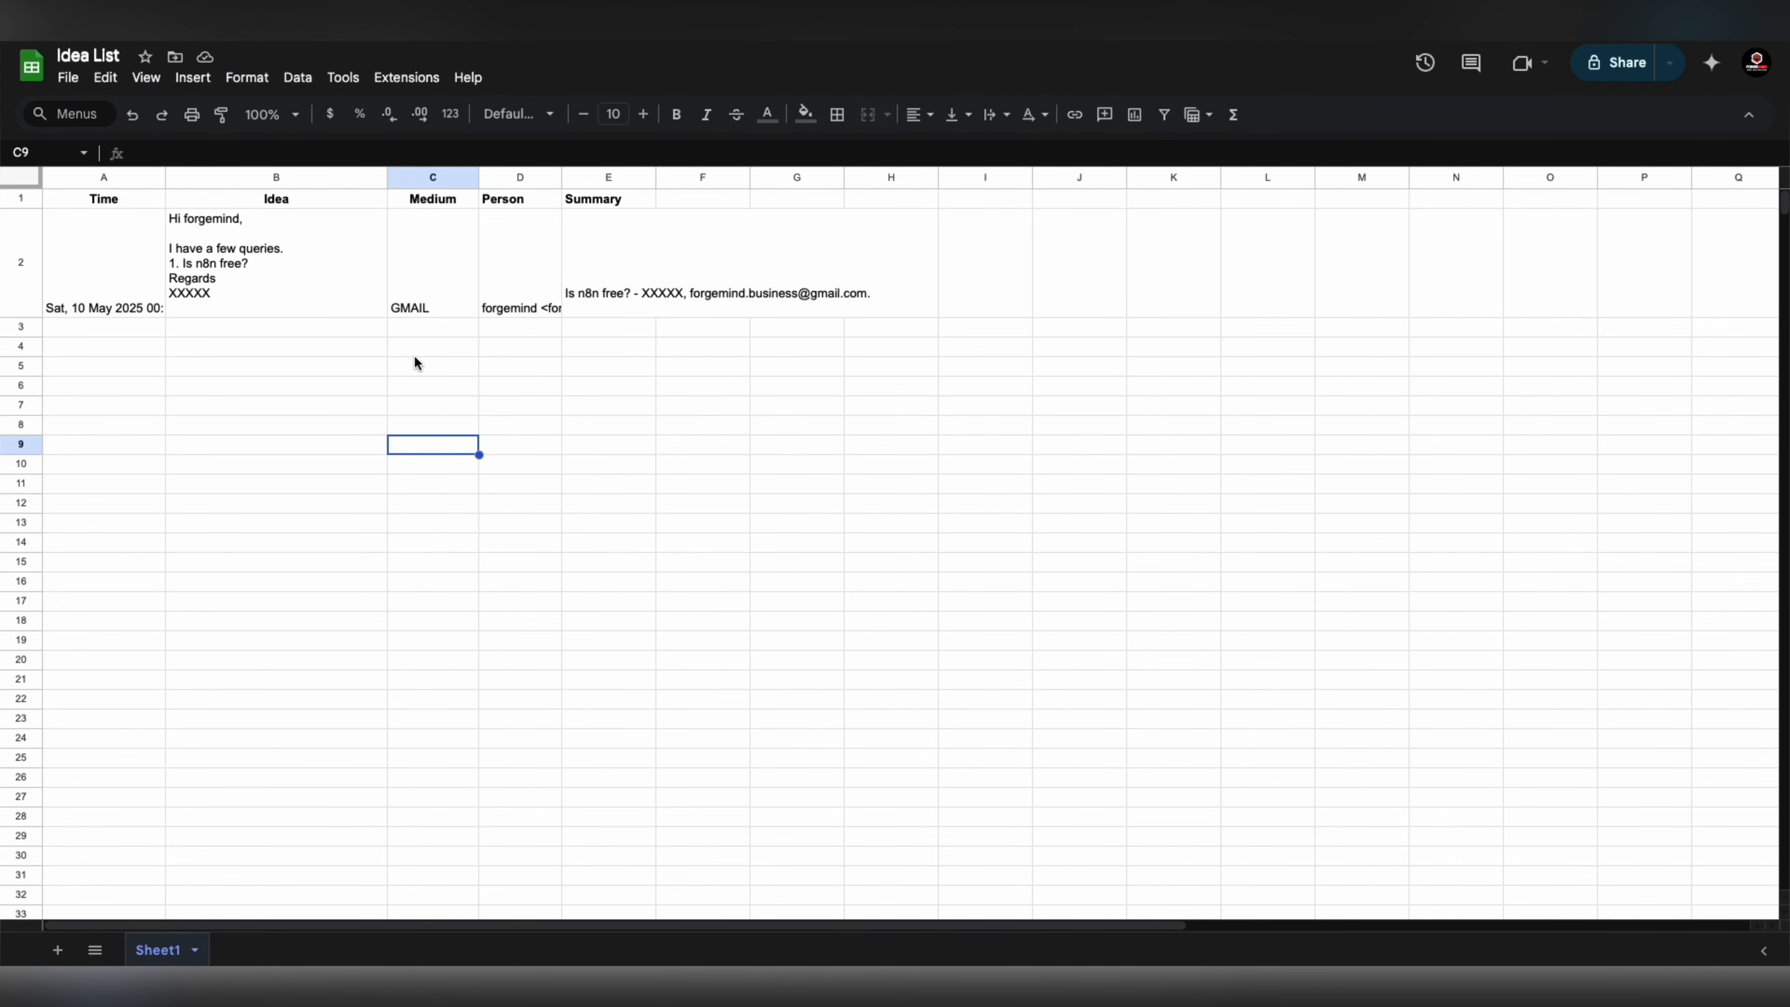
pyautogui.press('super+shift+5')
pyautogui.moveTo(140, 277); pyautogui.dragTo(756, 275)
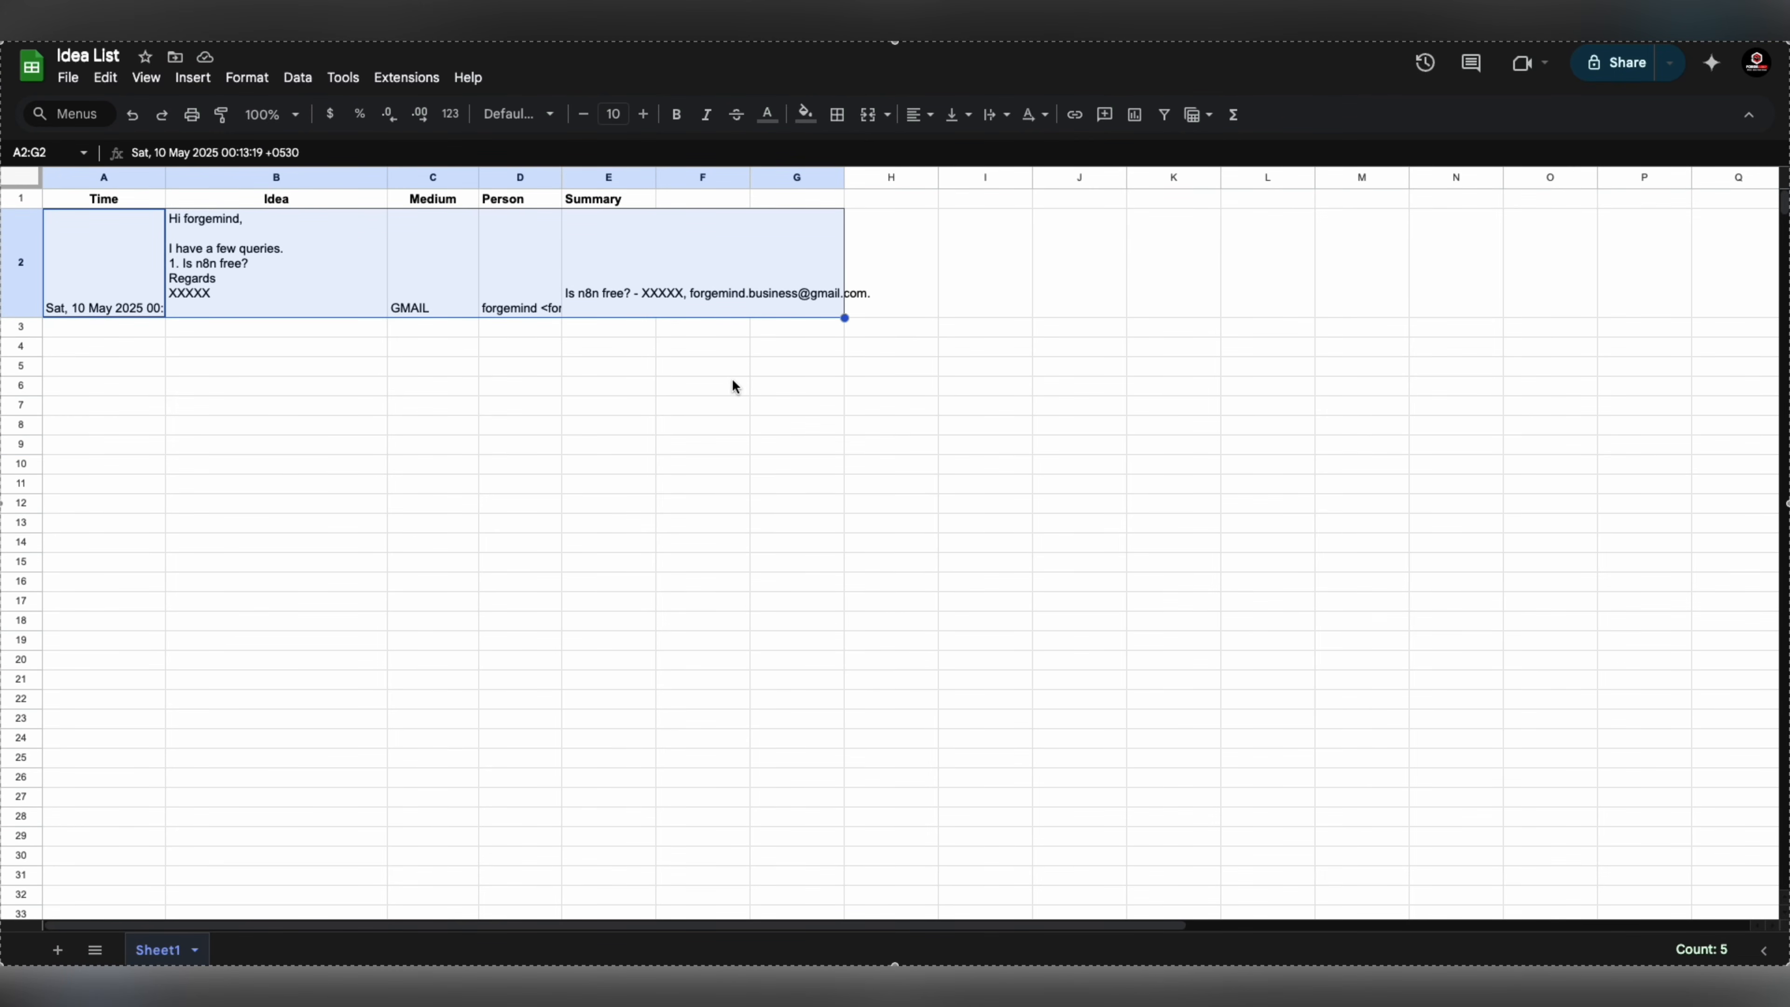
pyautogui.click(193, 259)
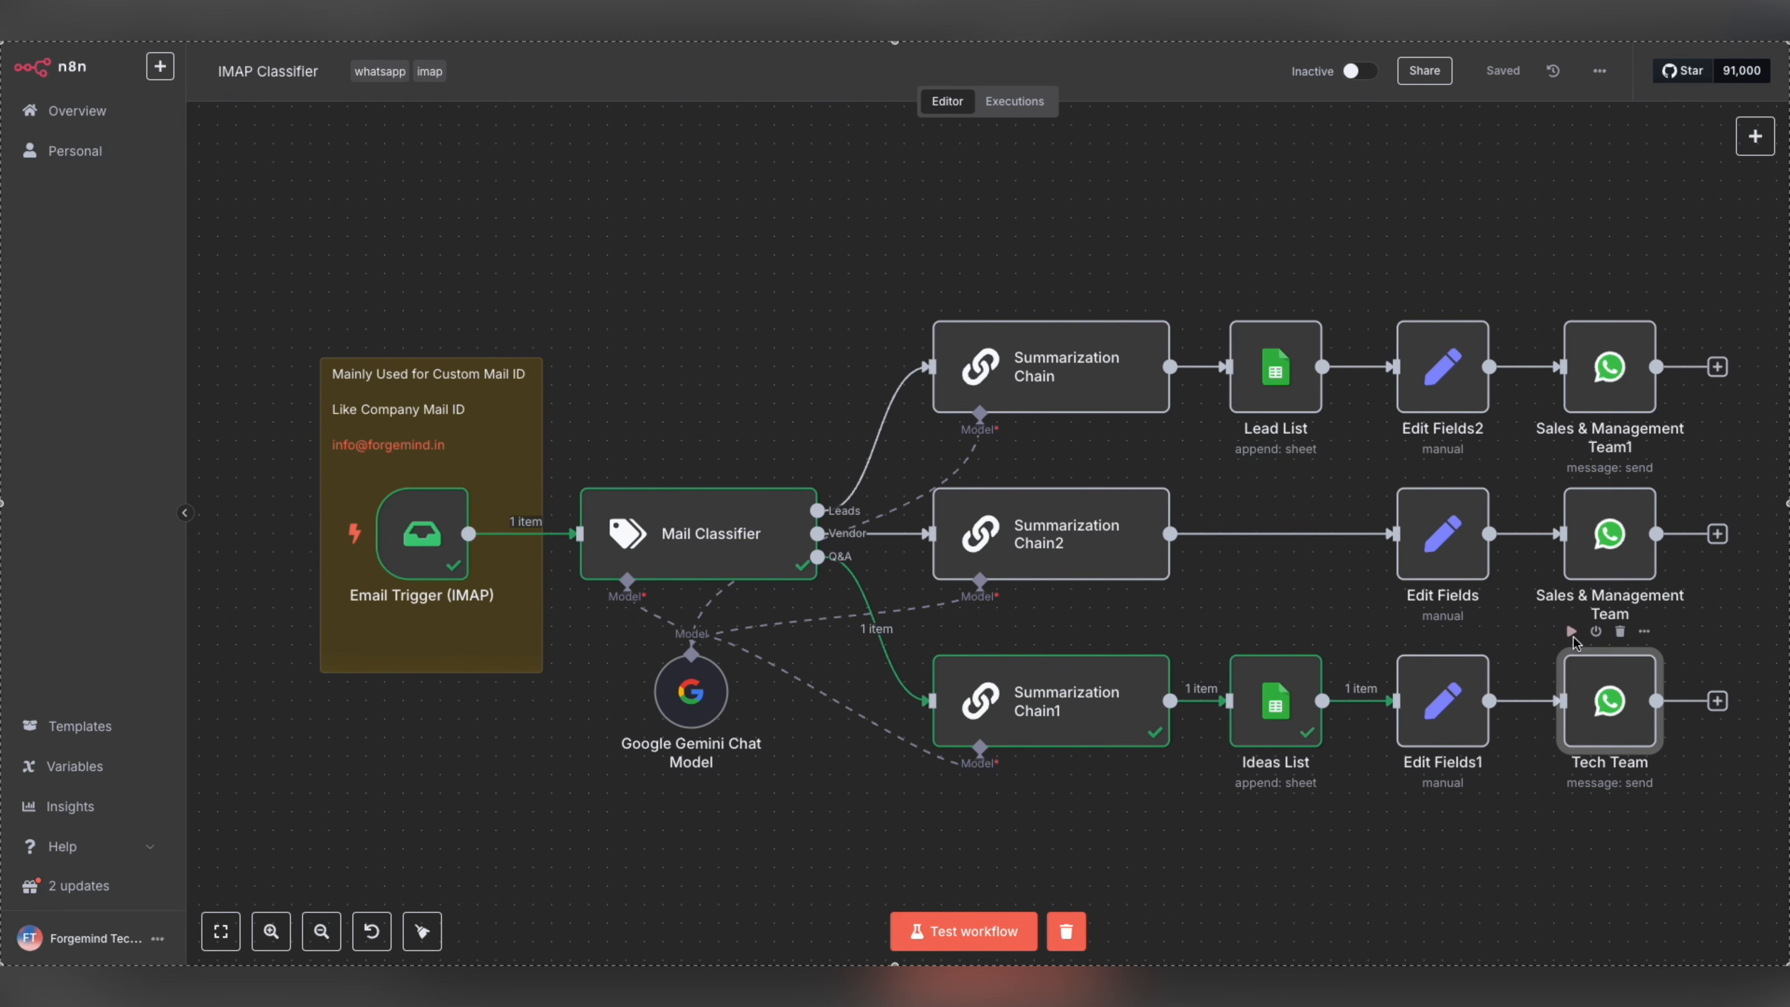
# - Run the workflow up to the Tech Team node, check the message in the Forgemind AI WhatsApp chat, and return to n8n
pyautogui.click(1573, 633)
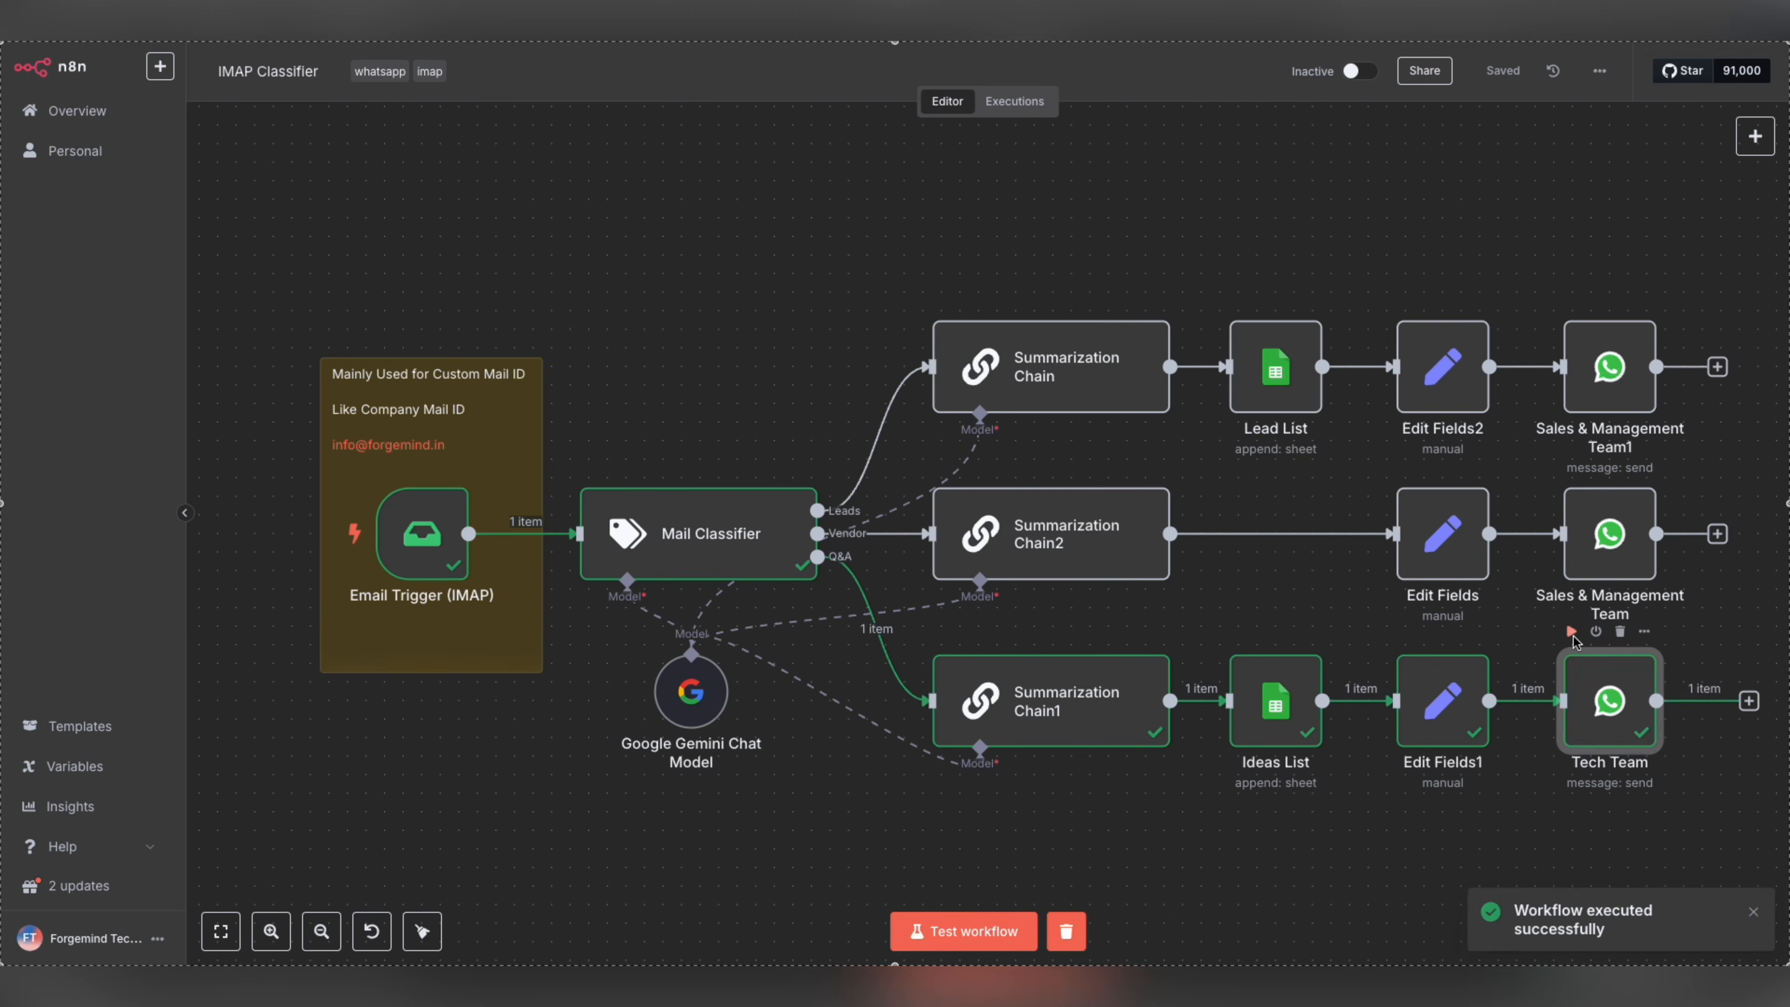
pyautogui.press('super+Tab')
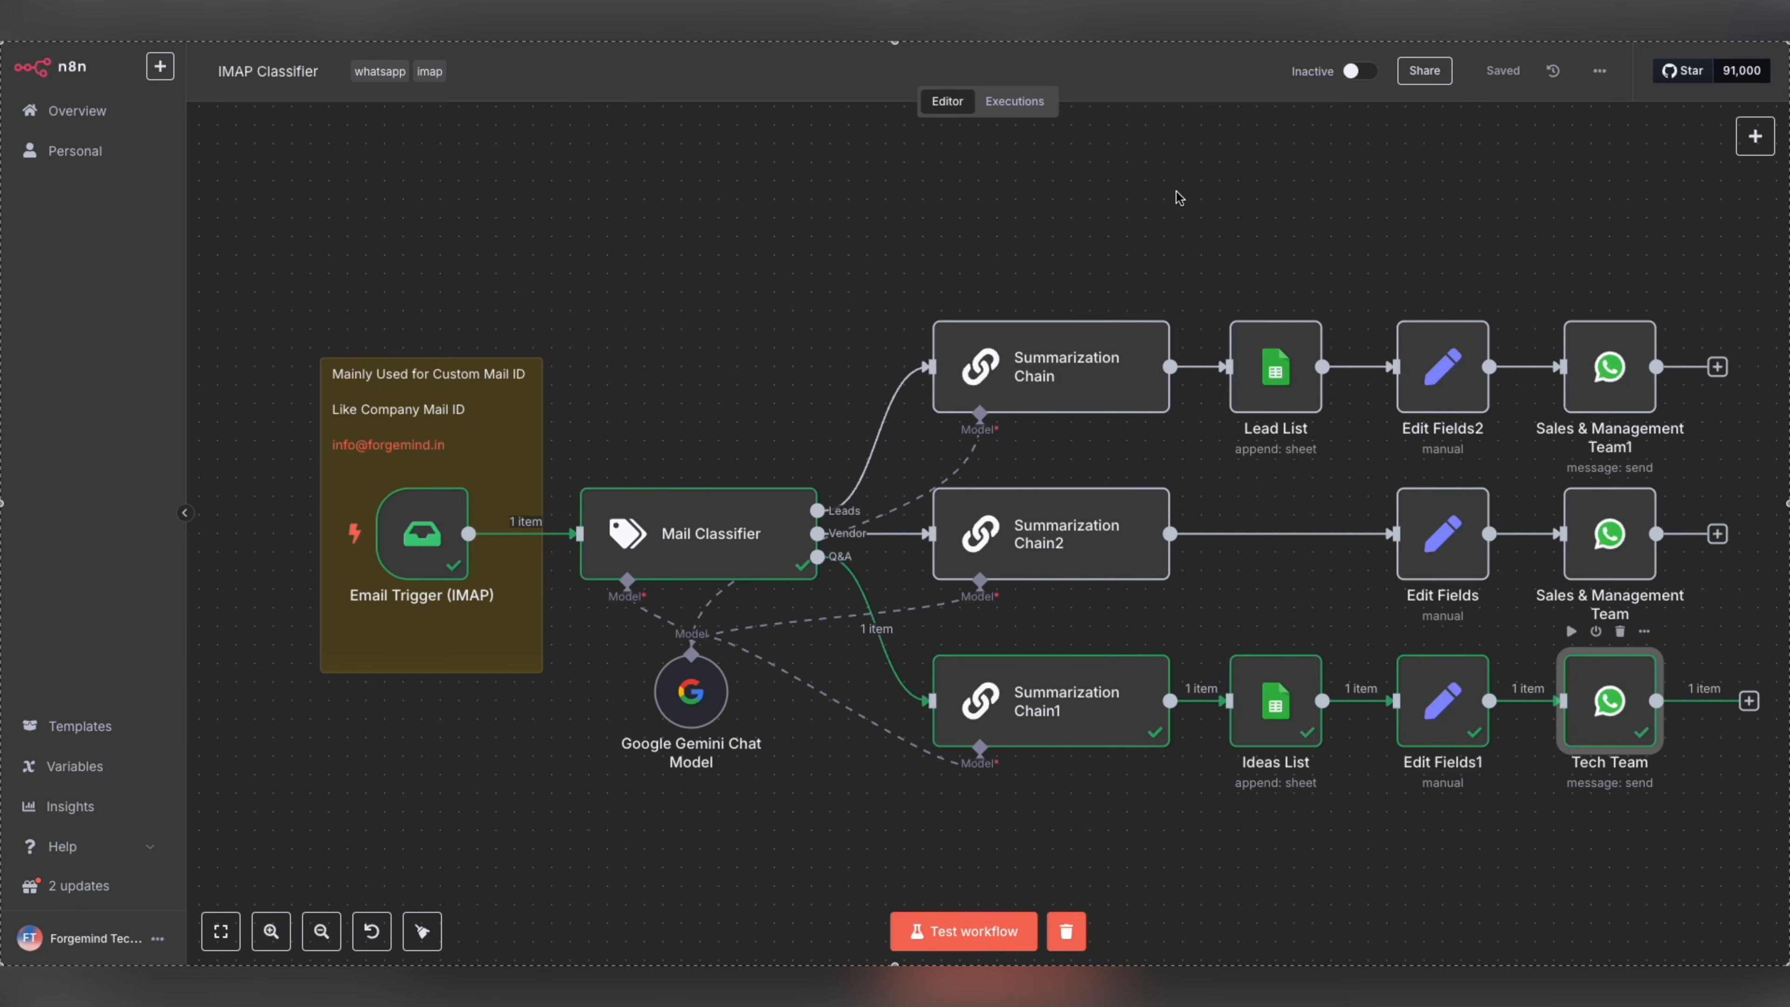
pyautogui.press('super+Tab')
pyautogui.press('super+shift+5')
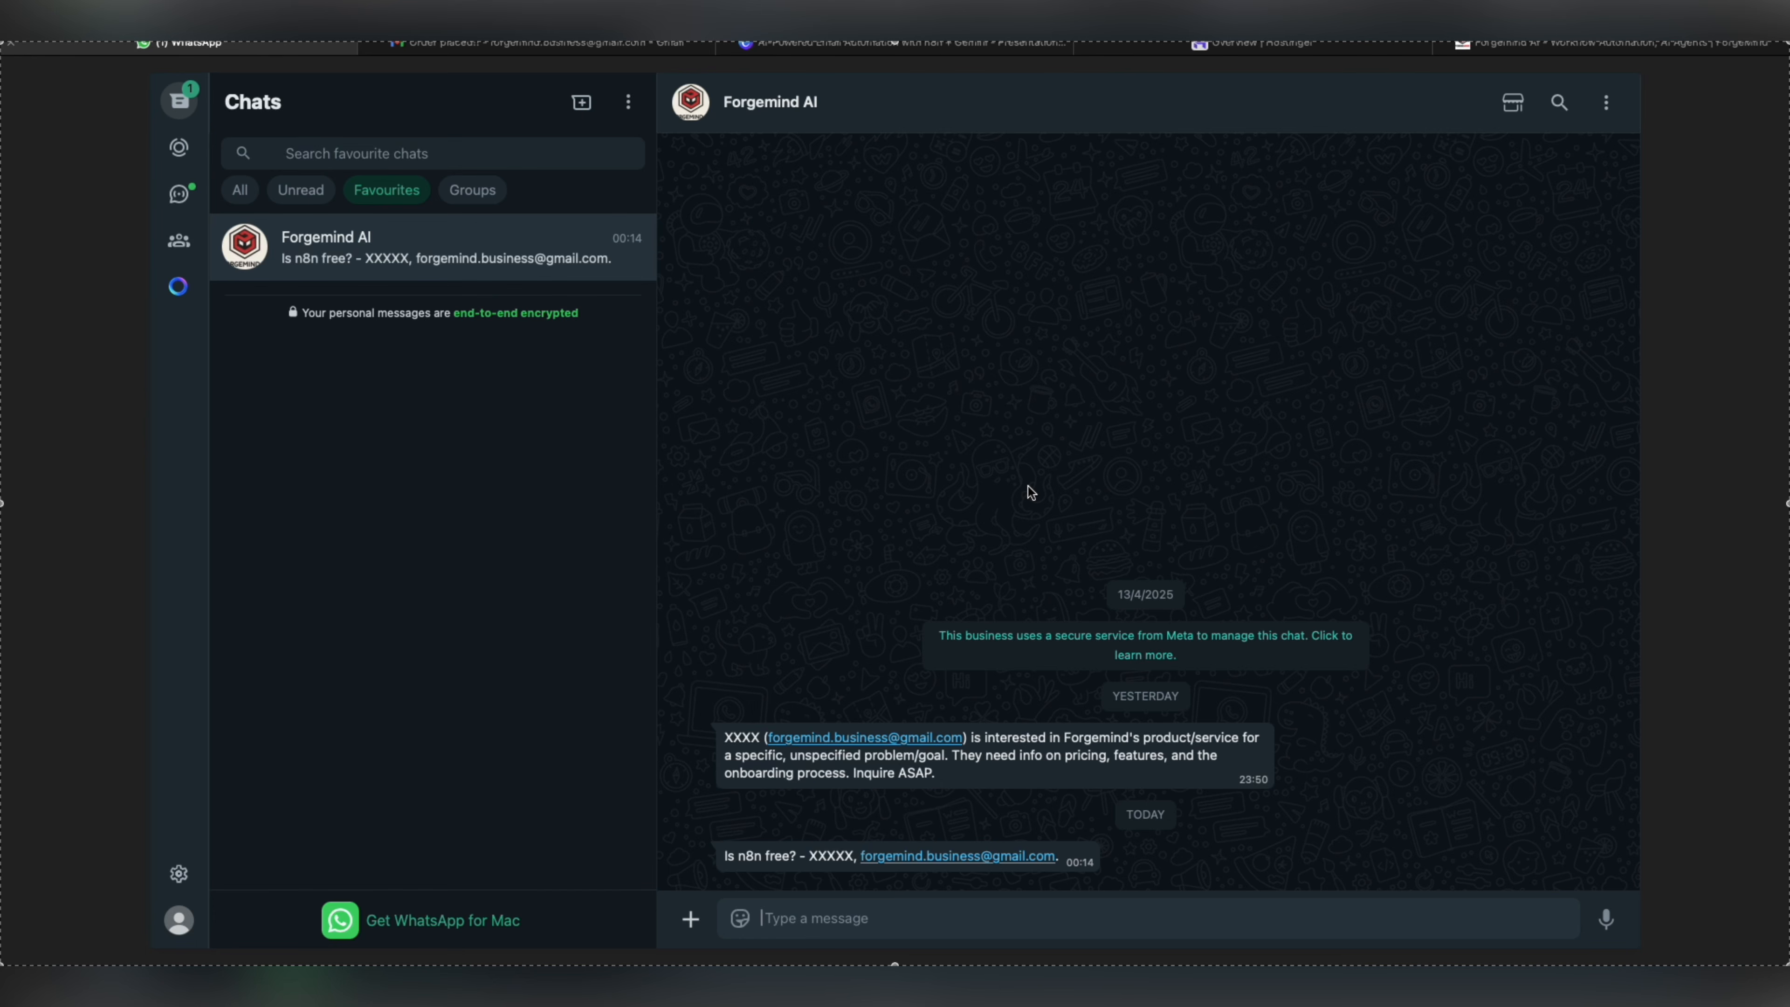
pyautogui.press('super+Tab')
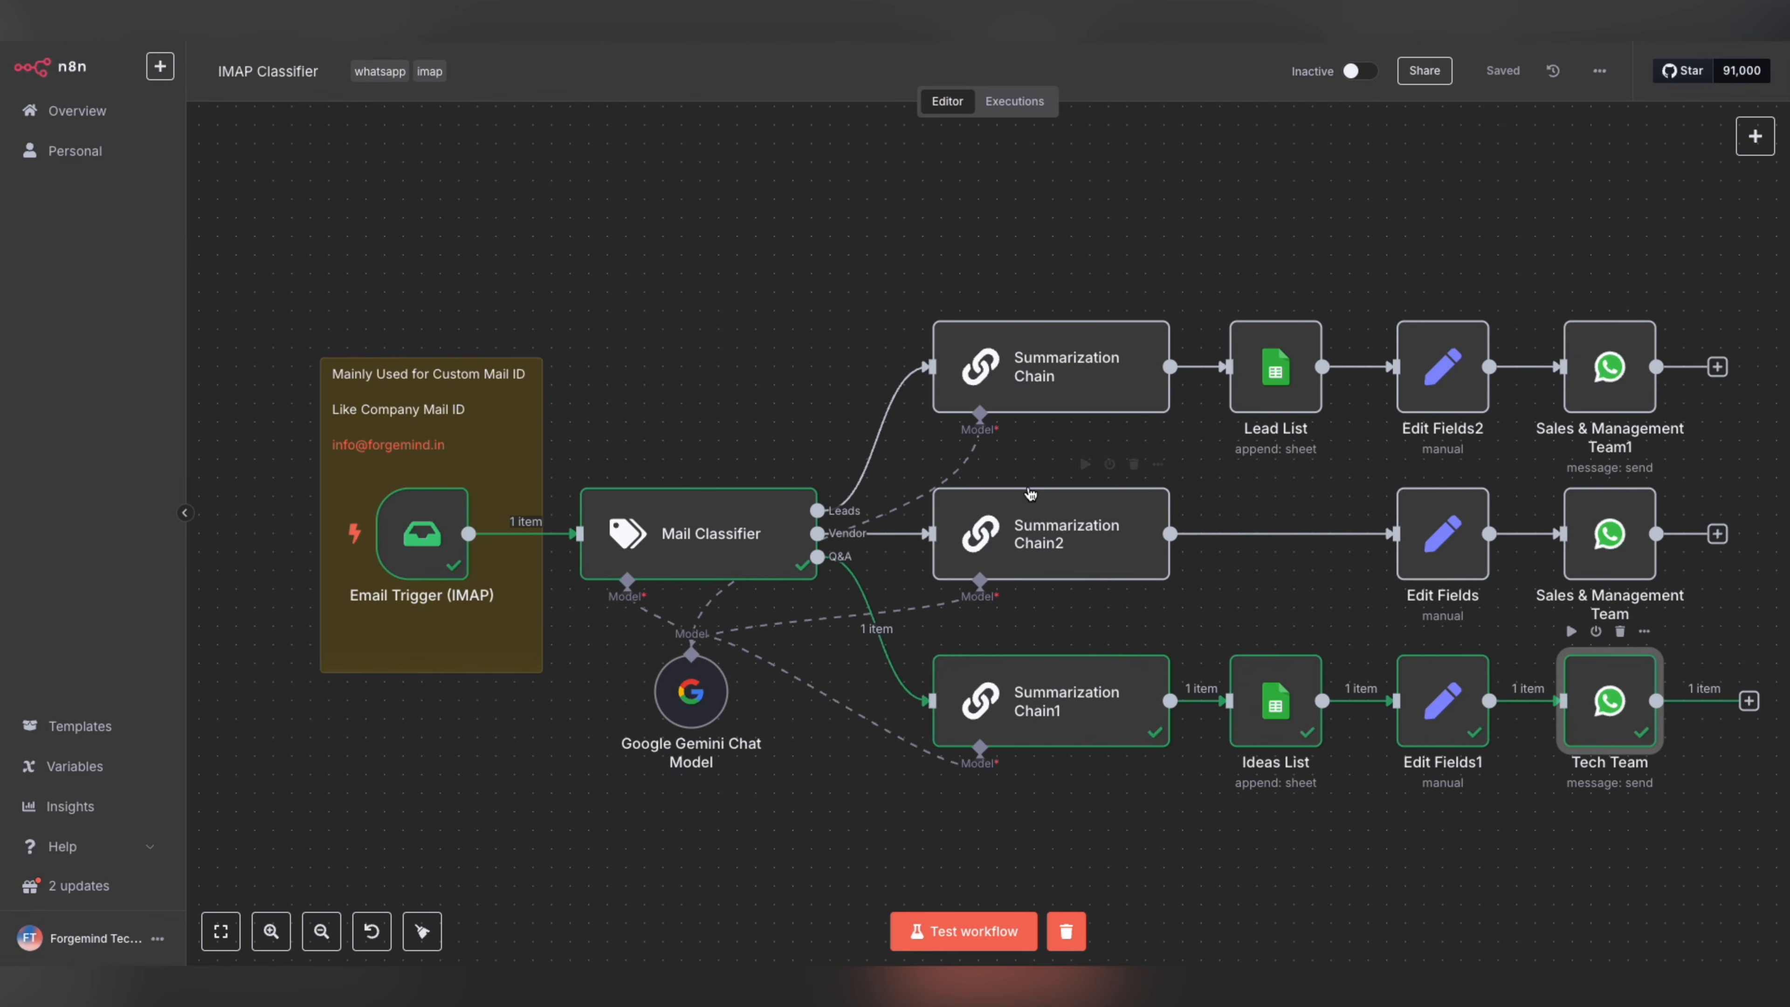